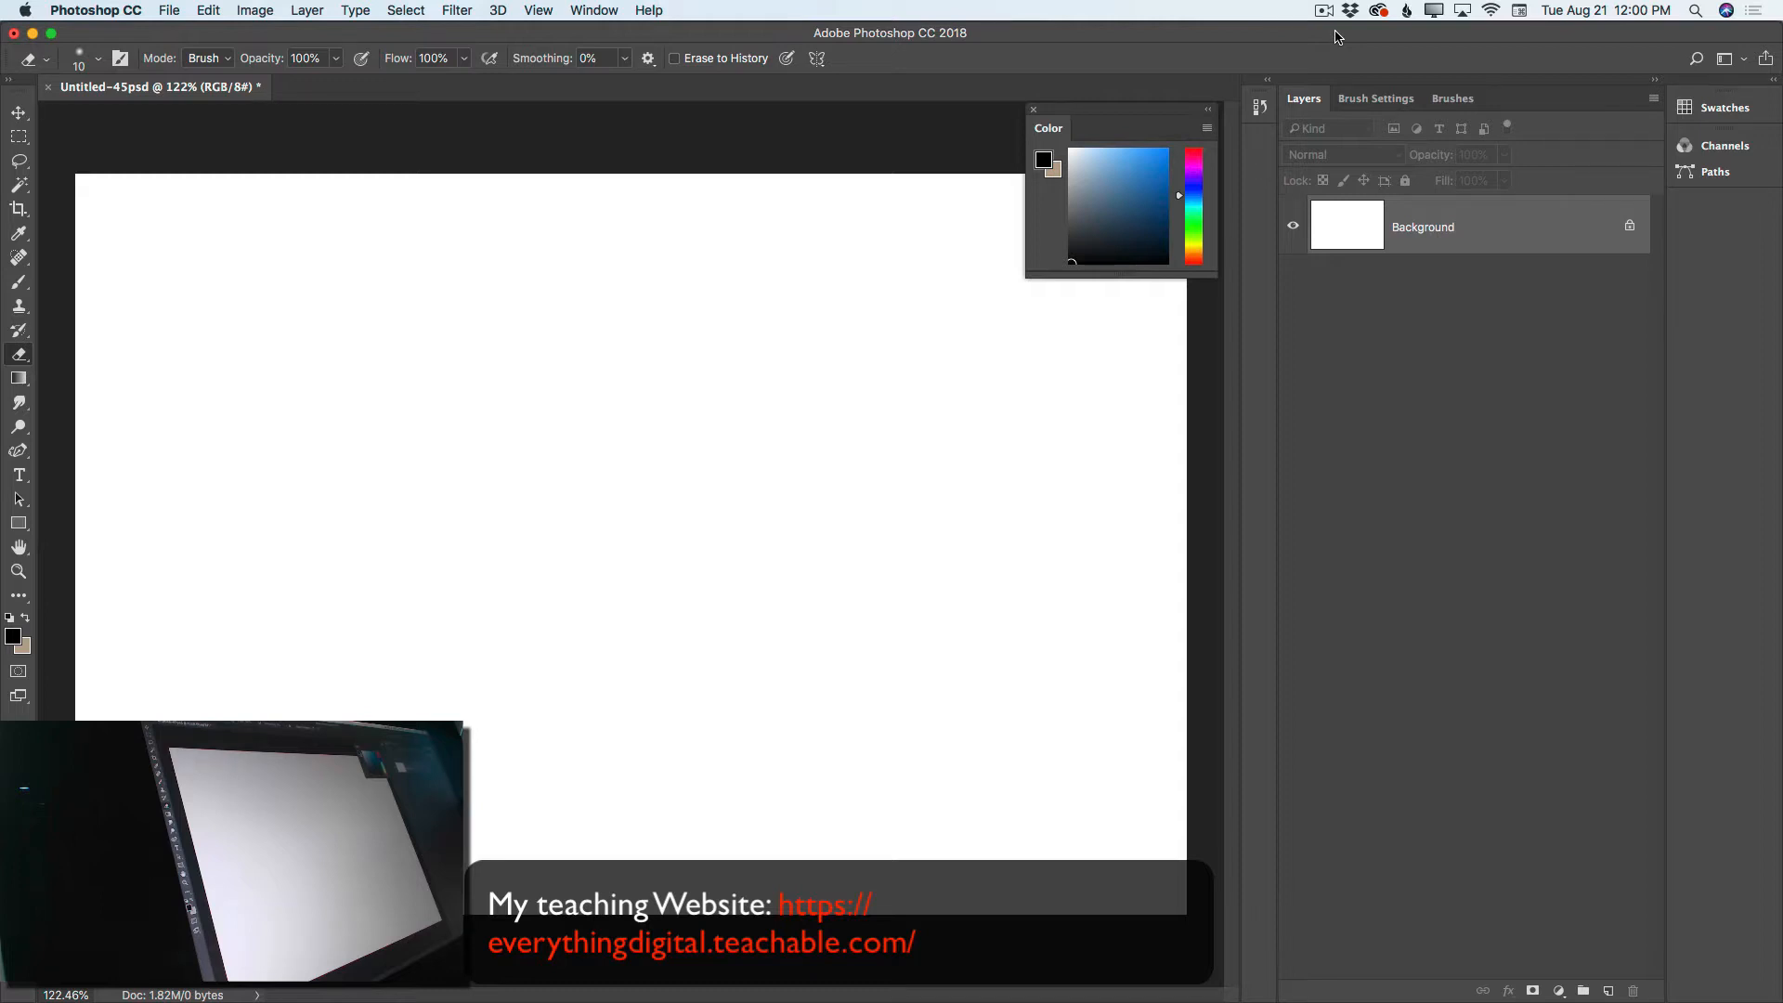
Activate the Brush tool and choose the Sky-Kyle's Drawing brush from the megapack's Drawing Box set
click(18, 284)
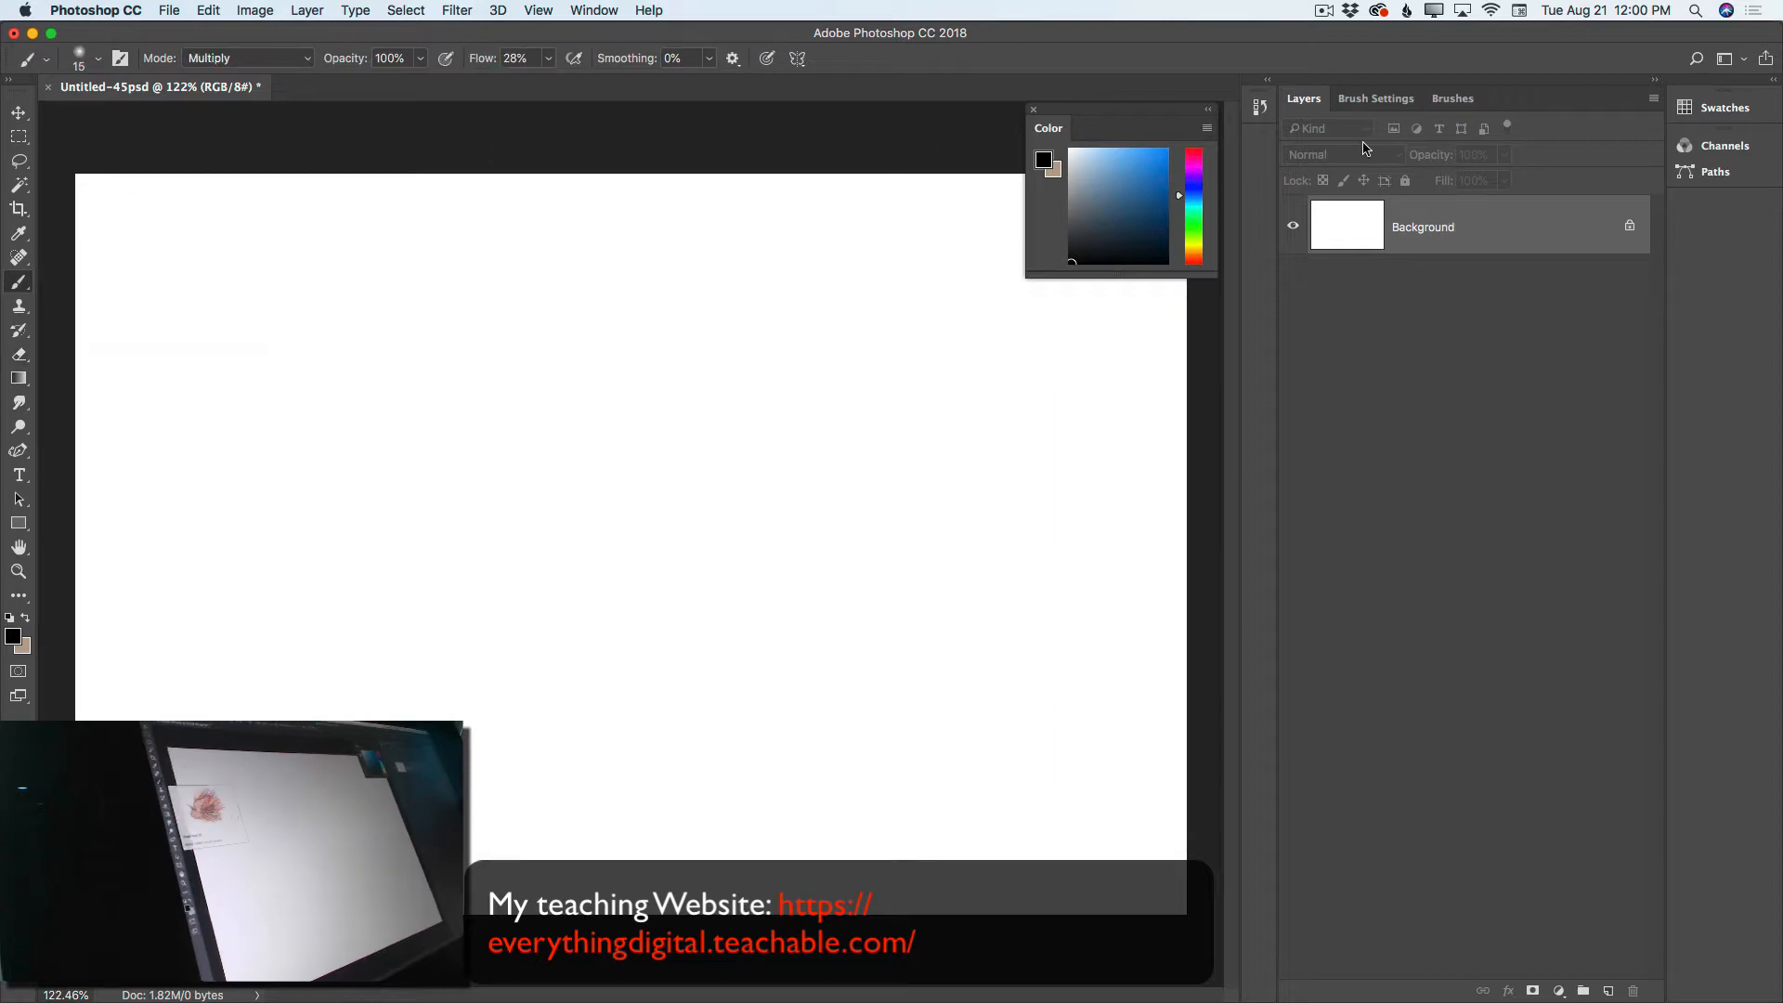
click(1463, 100)
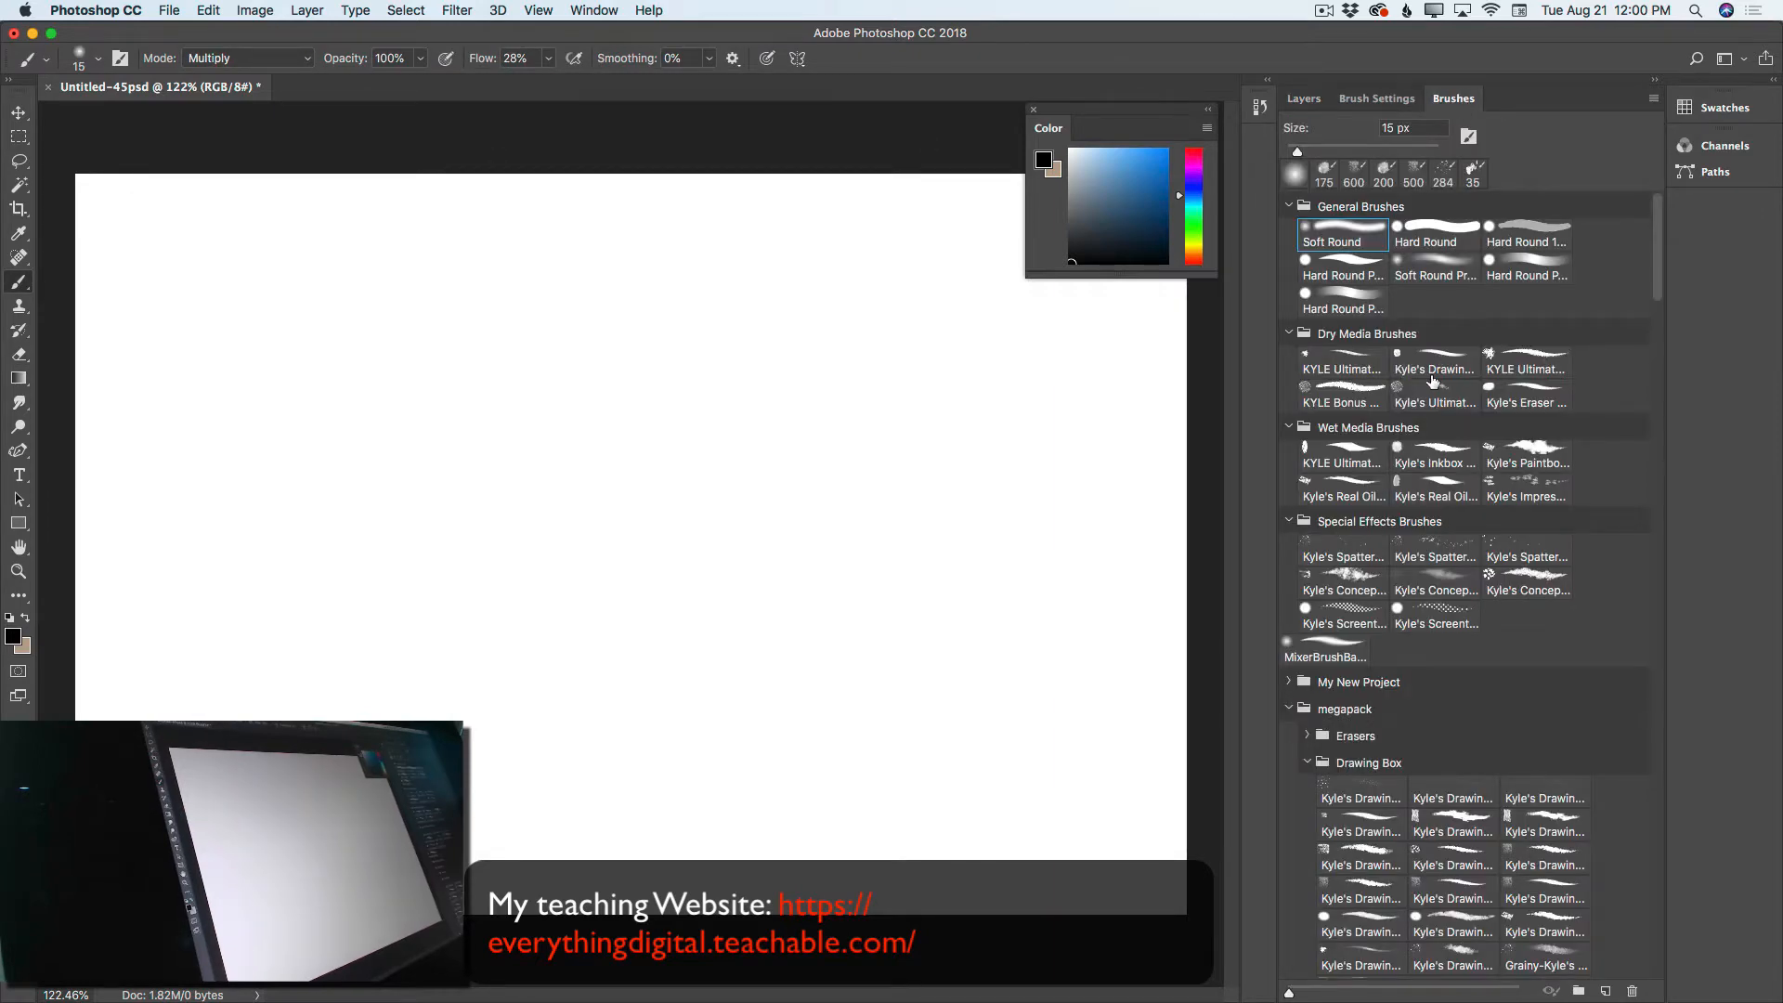
scroll(1435, 371, down, 5)
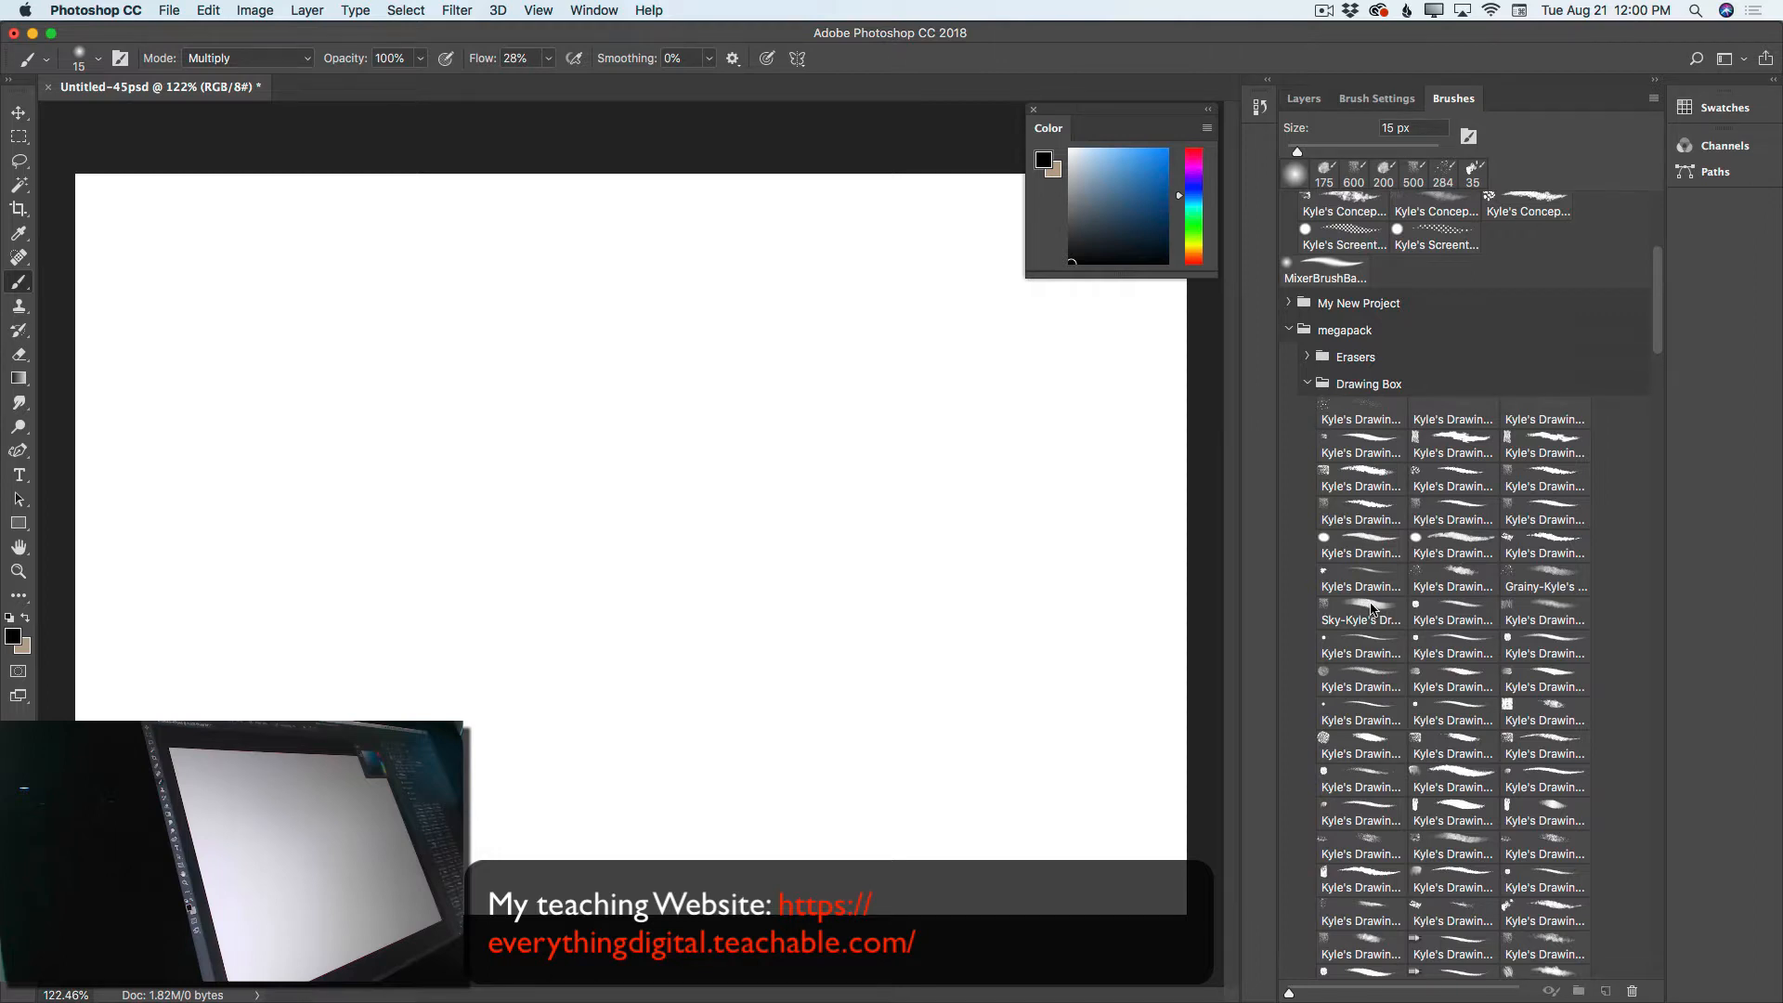
click(1372, 609)
Set both the opacity jitter and flow jitter controls in the brush's Transfer settings to Stylus Wheel
click(1400, 102)
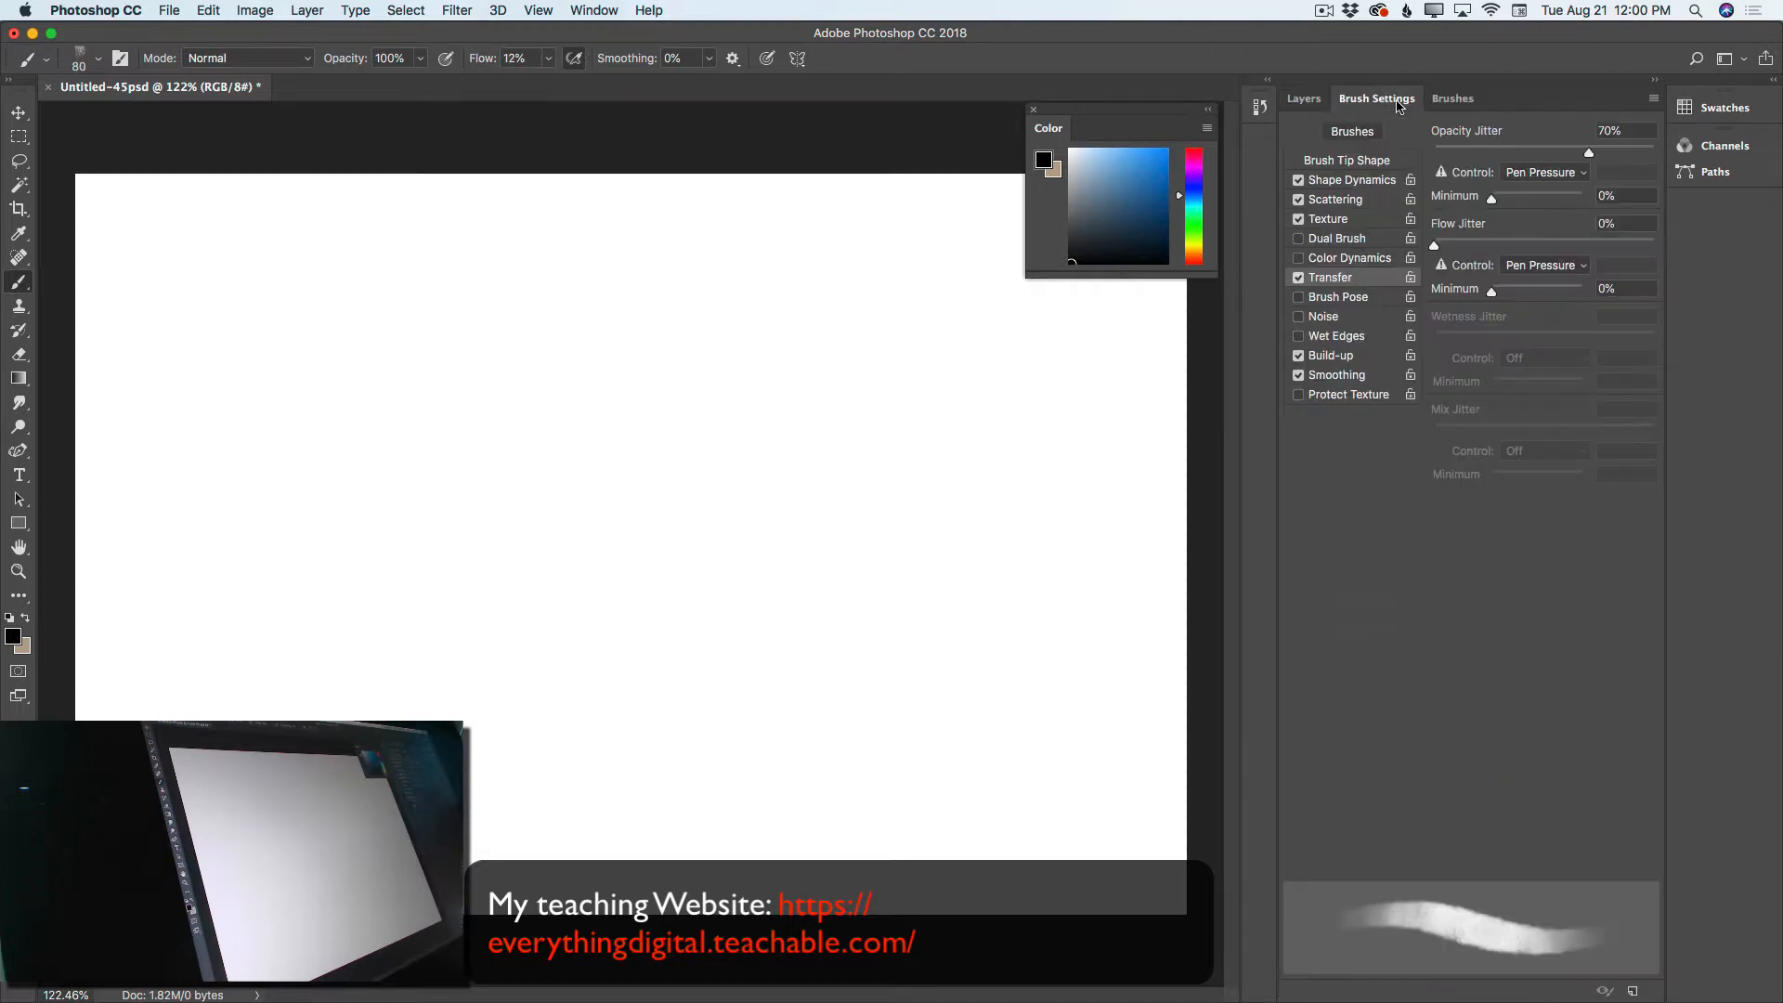
click(1541, 173)
click(1541, 204)
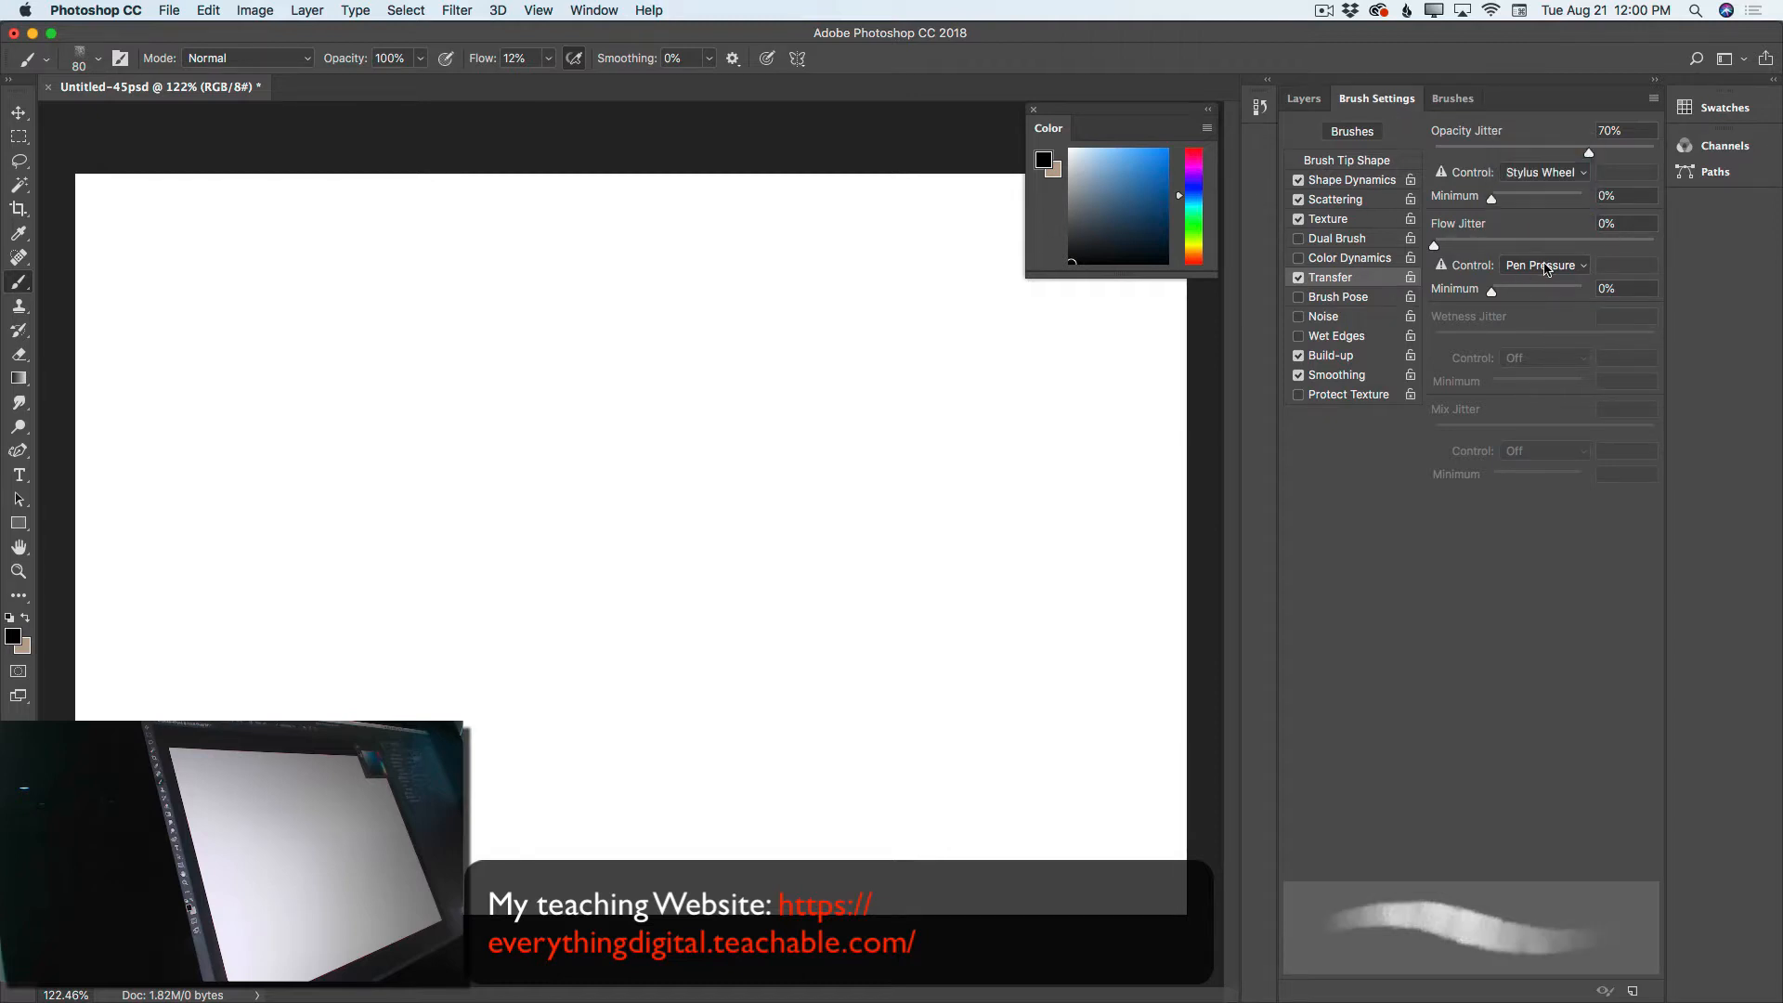
click(1542, 265)
click(1544, 296)
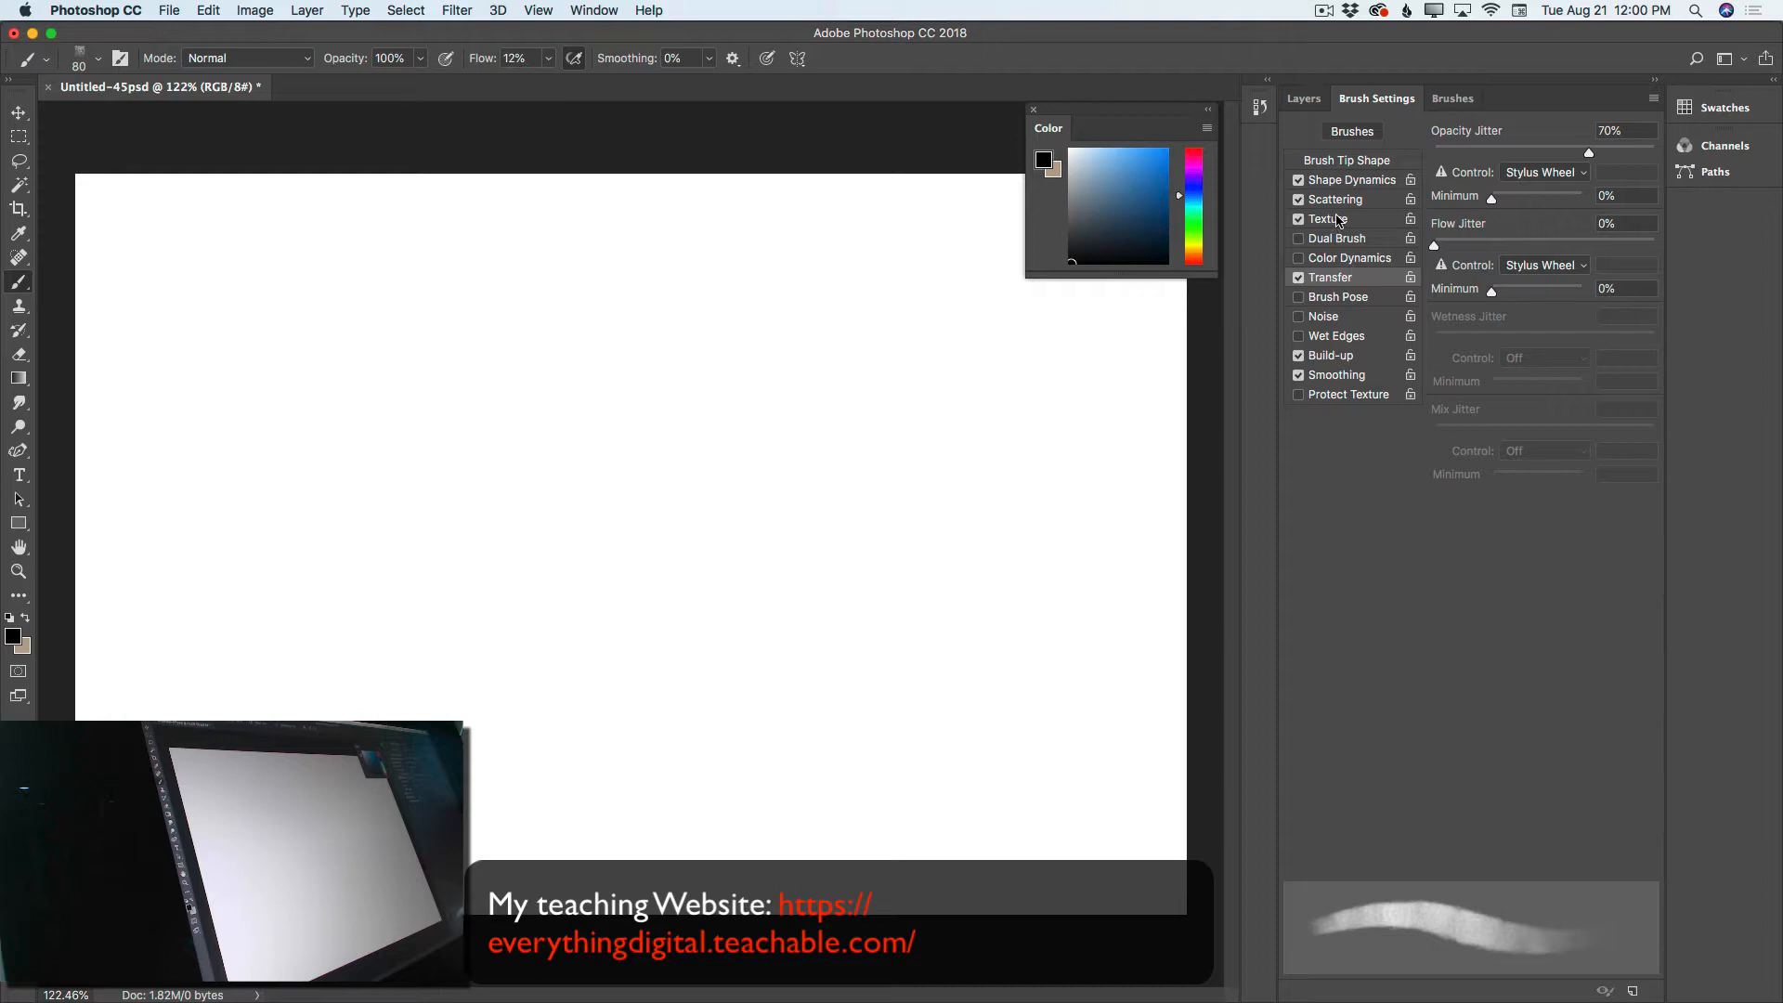
Set the brush's Texture depth jitter control and Shape Dynamics size jitter control to Stylus Wheel
click(1336, 221)
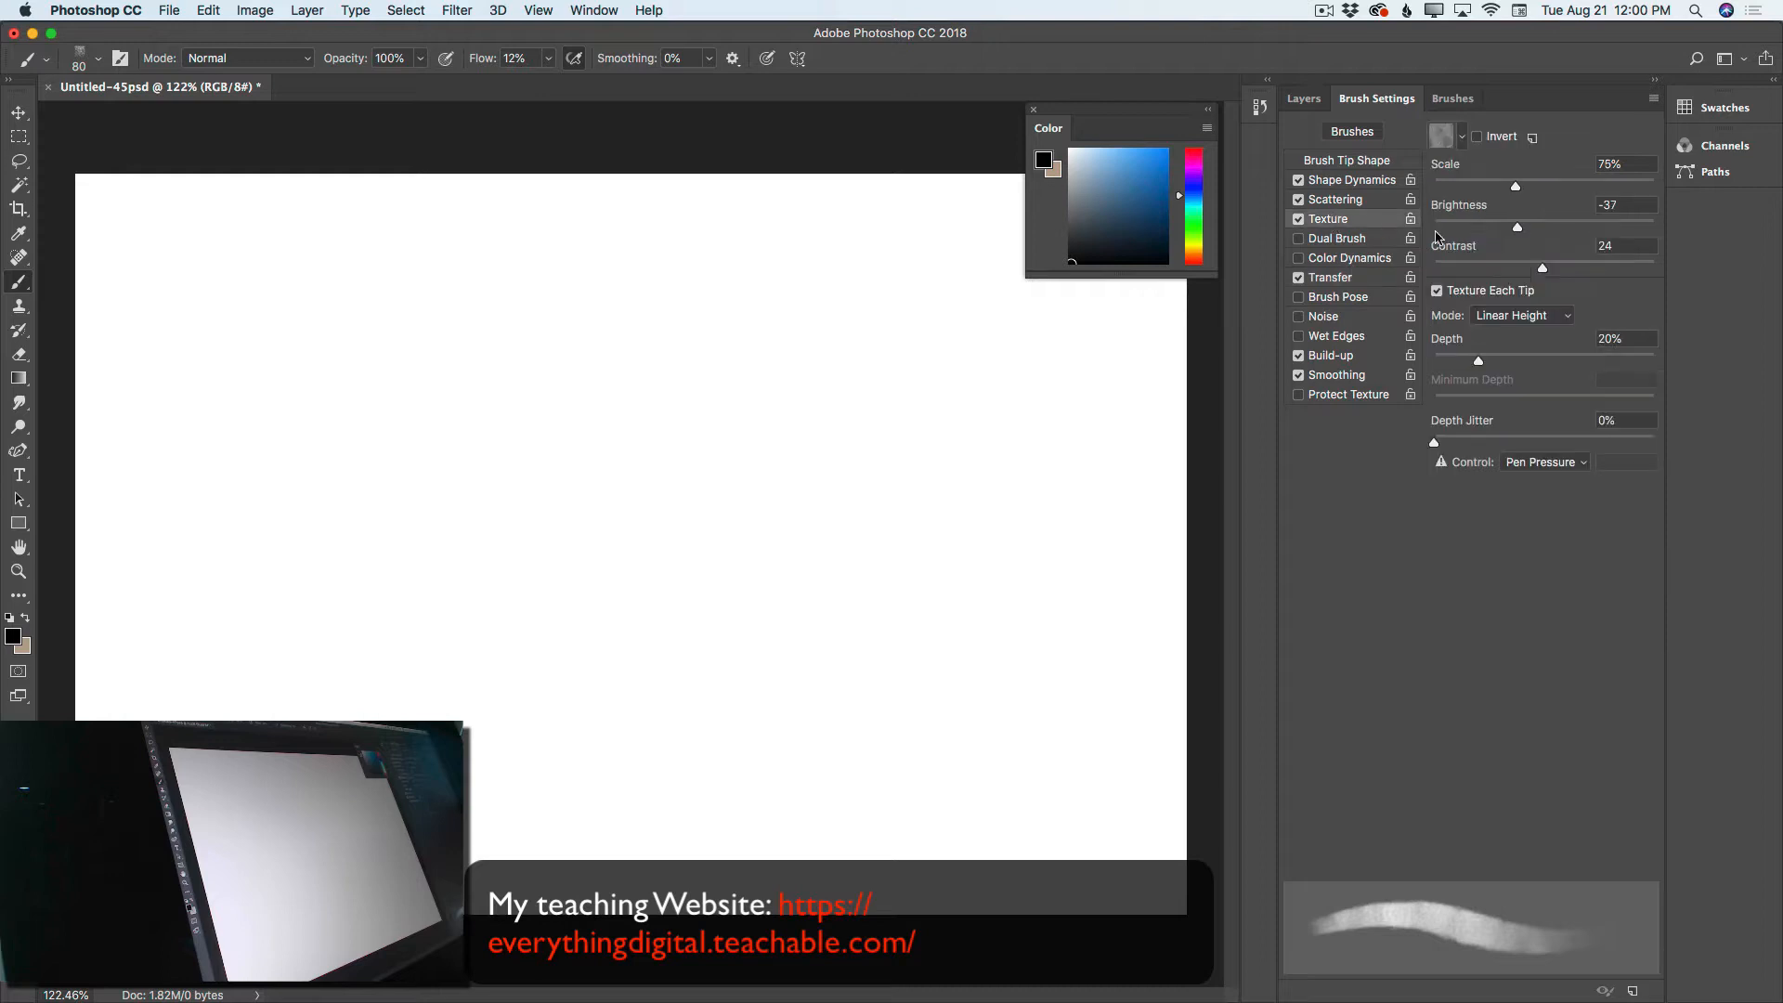
click(1561, 462)
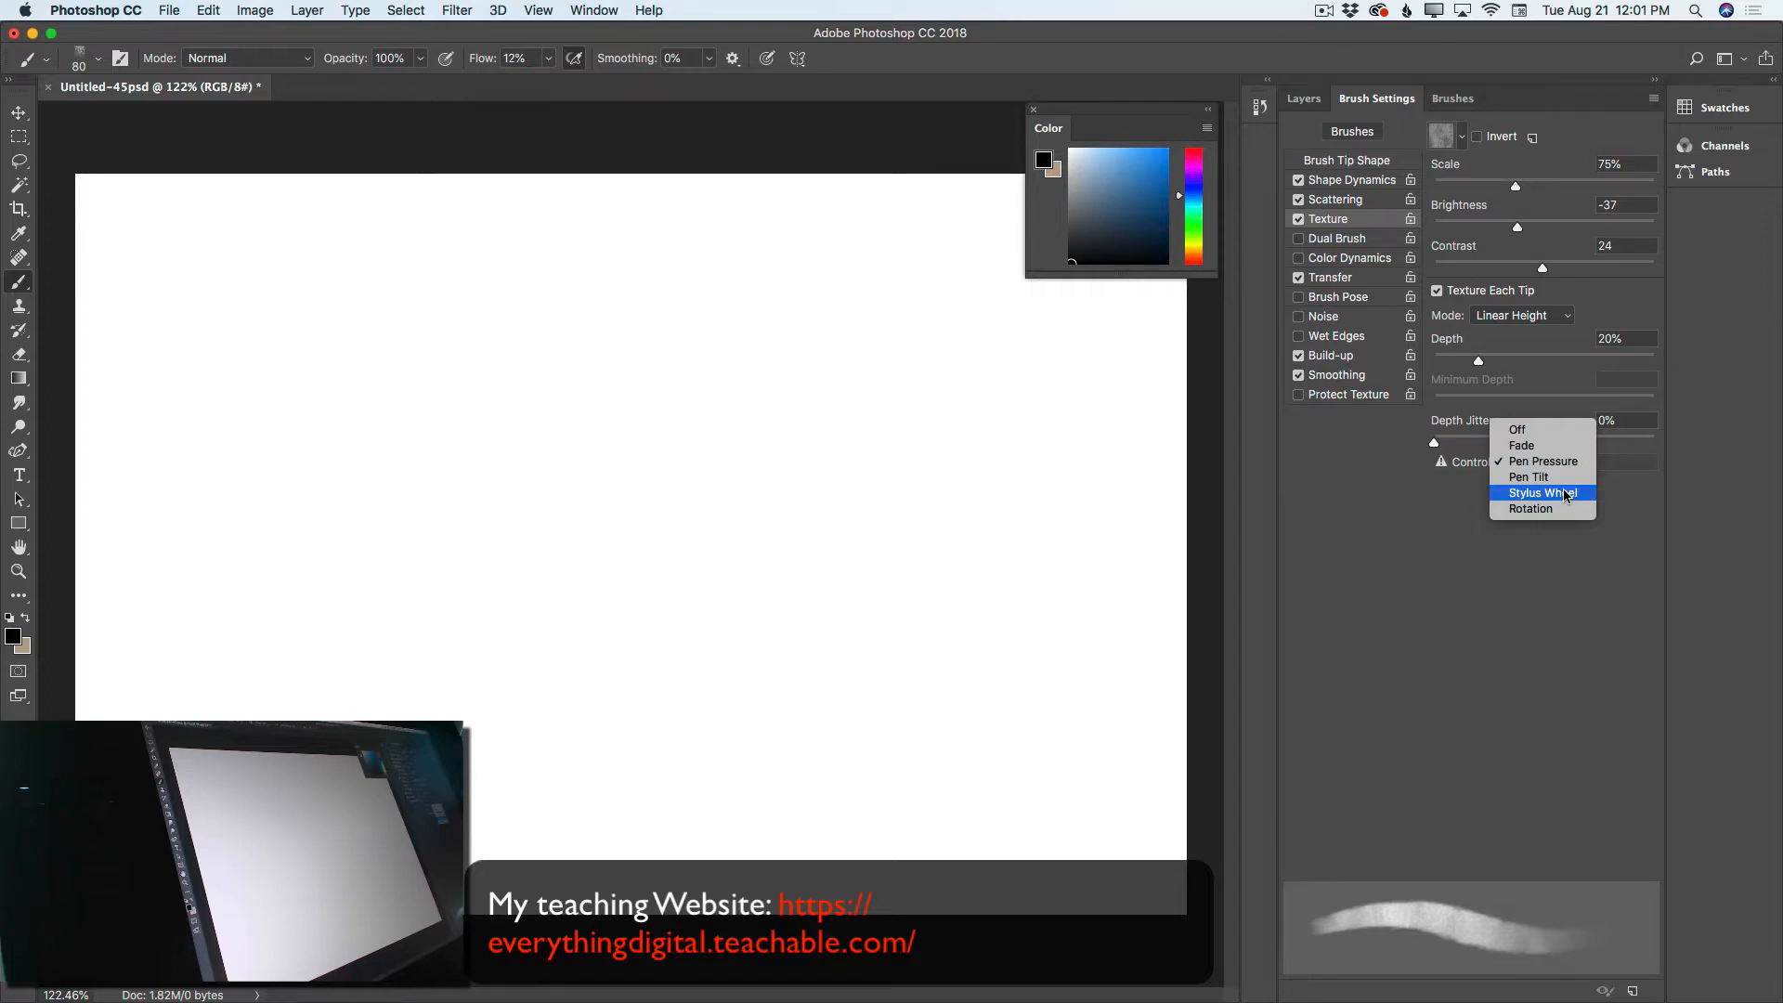
click(1556, 471)
click(1343, 182)
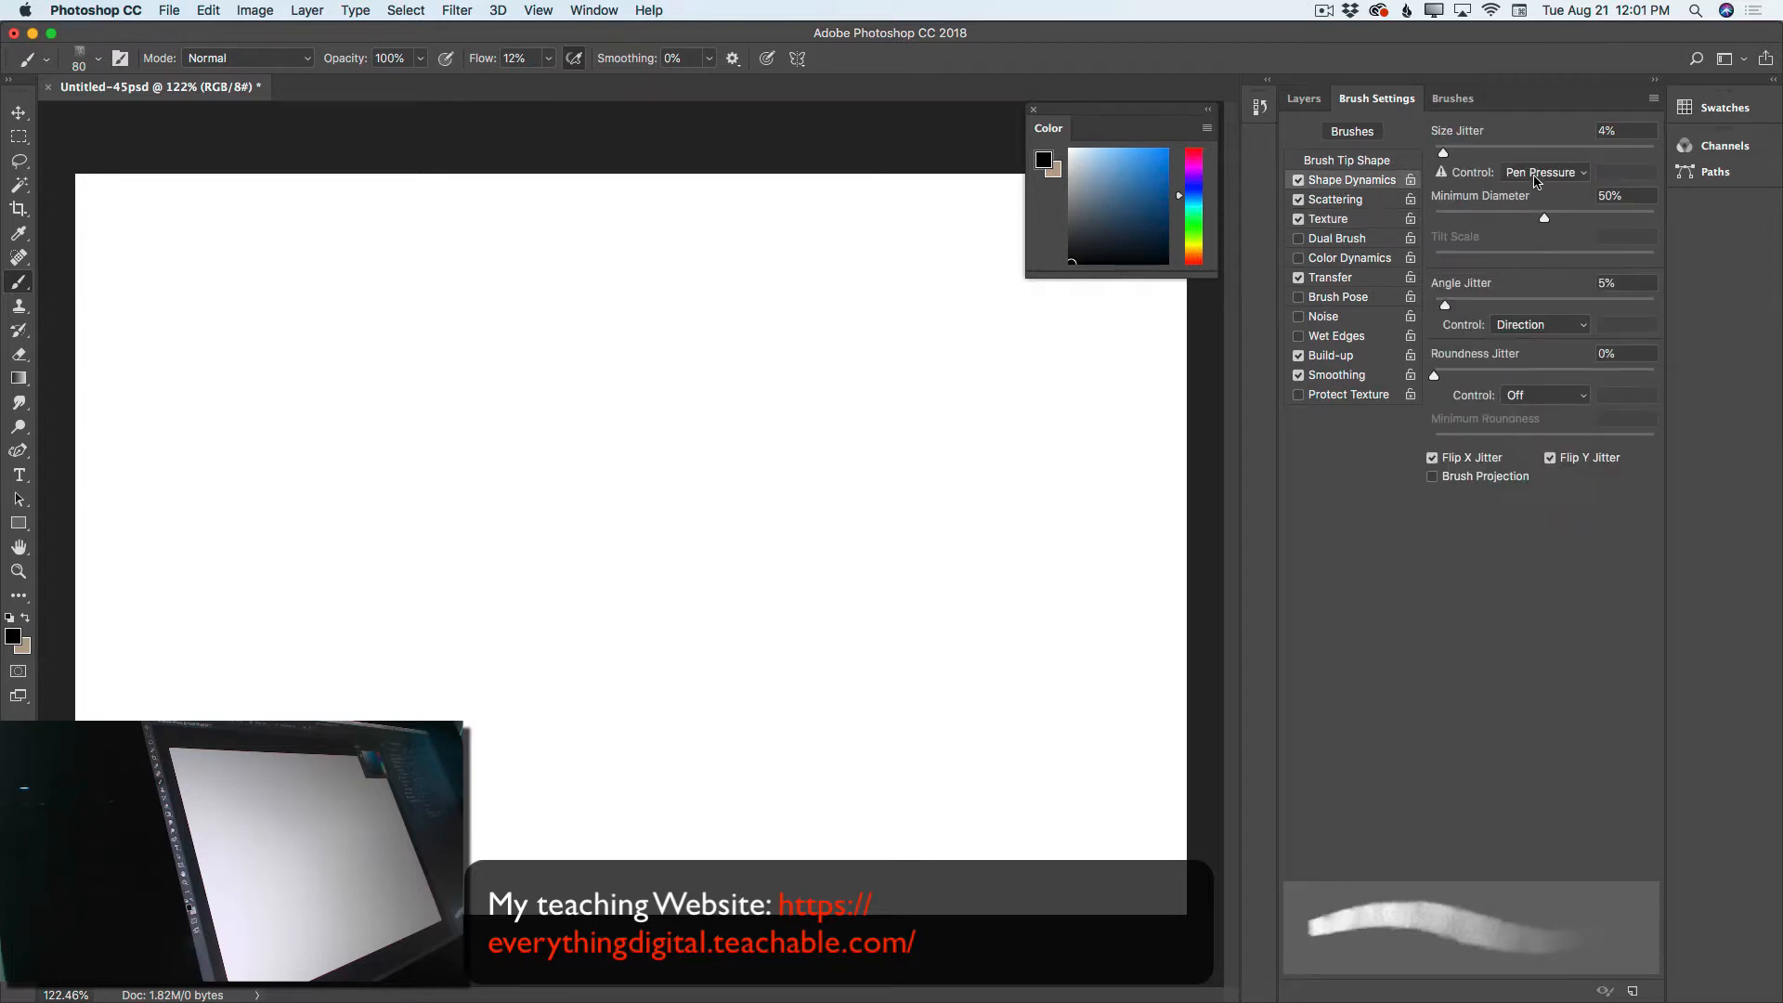
click(1537, 177)
click(1594, 208)
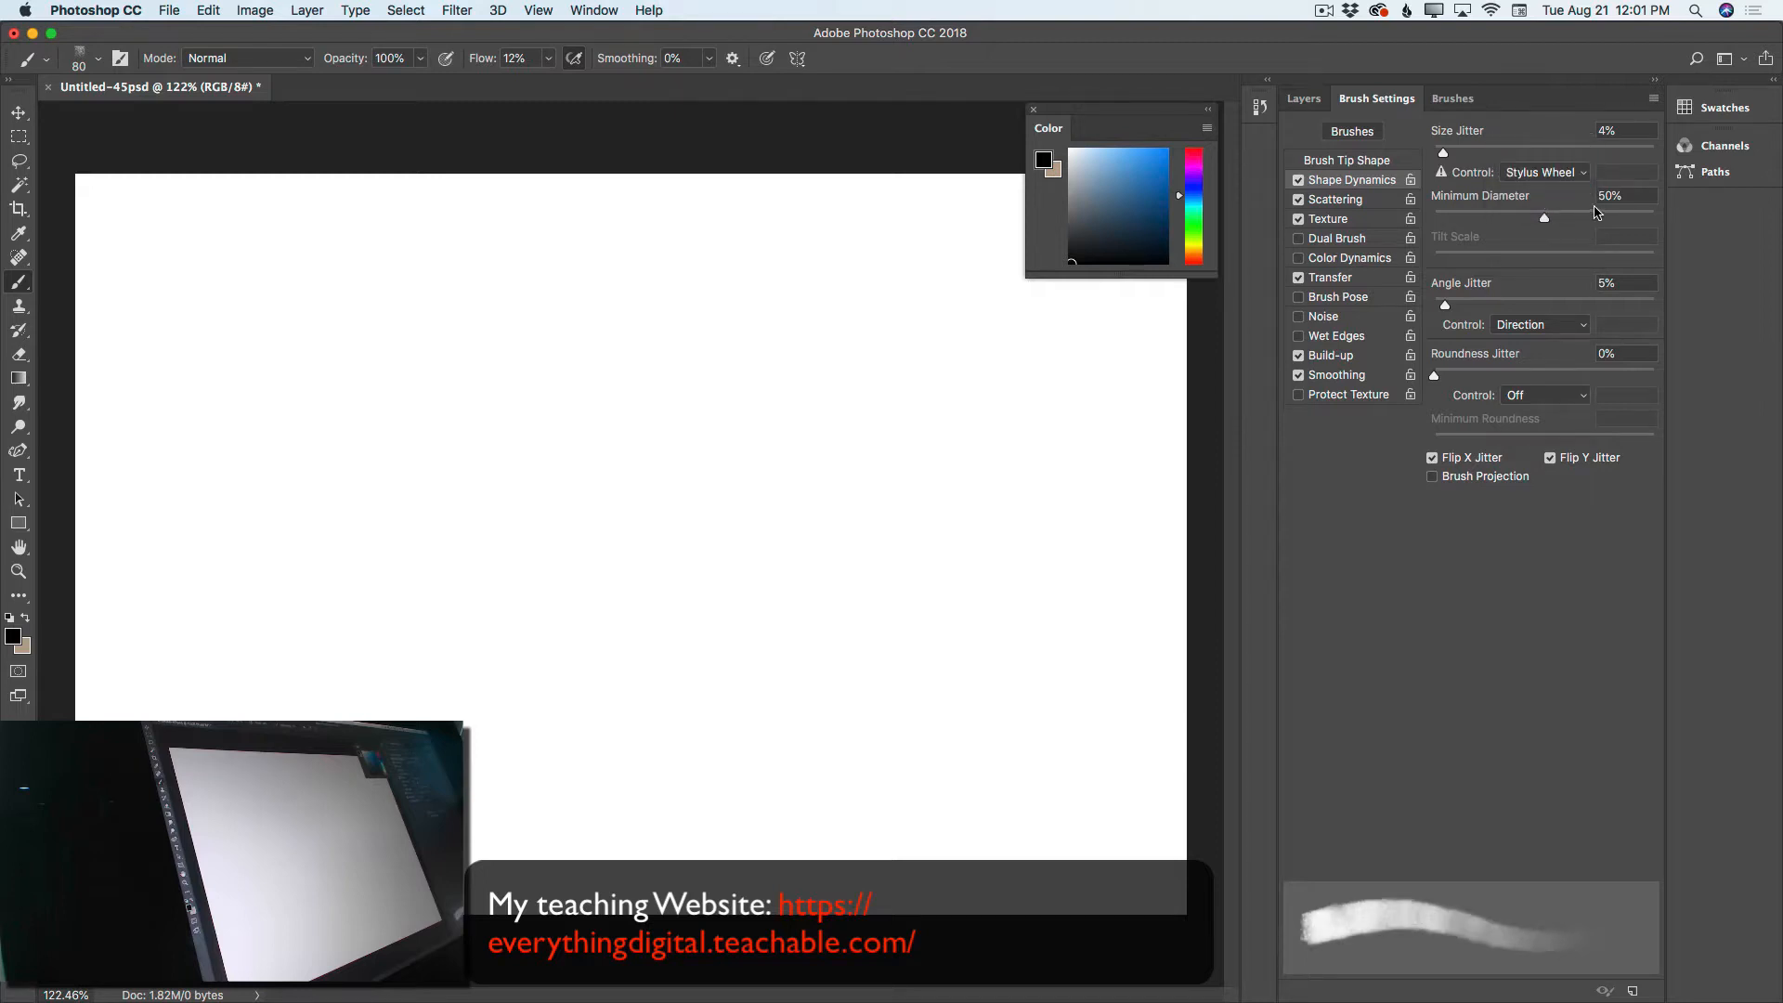
Add a new layer above the Background and choose a dark blue foreground color
click(1304, 99)
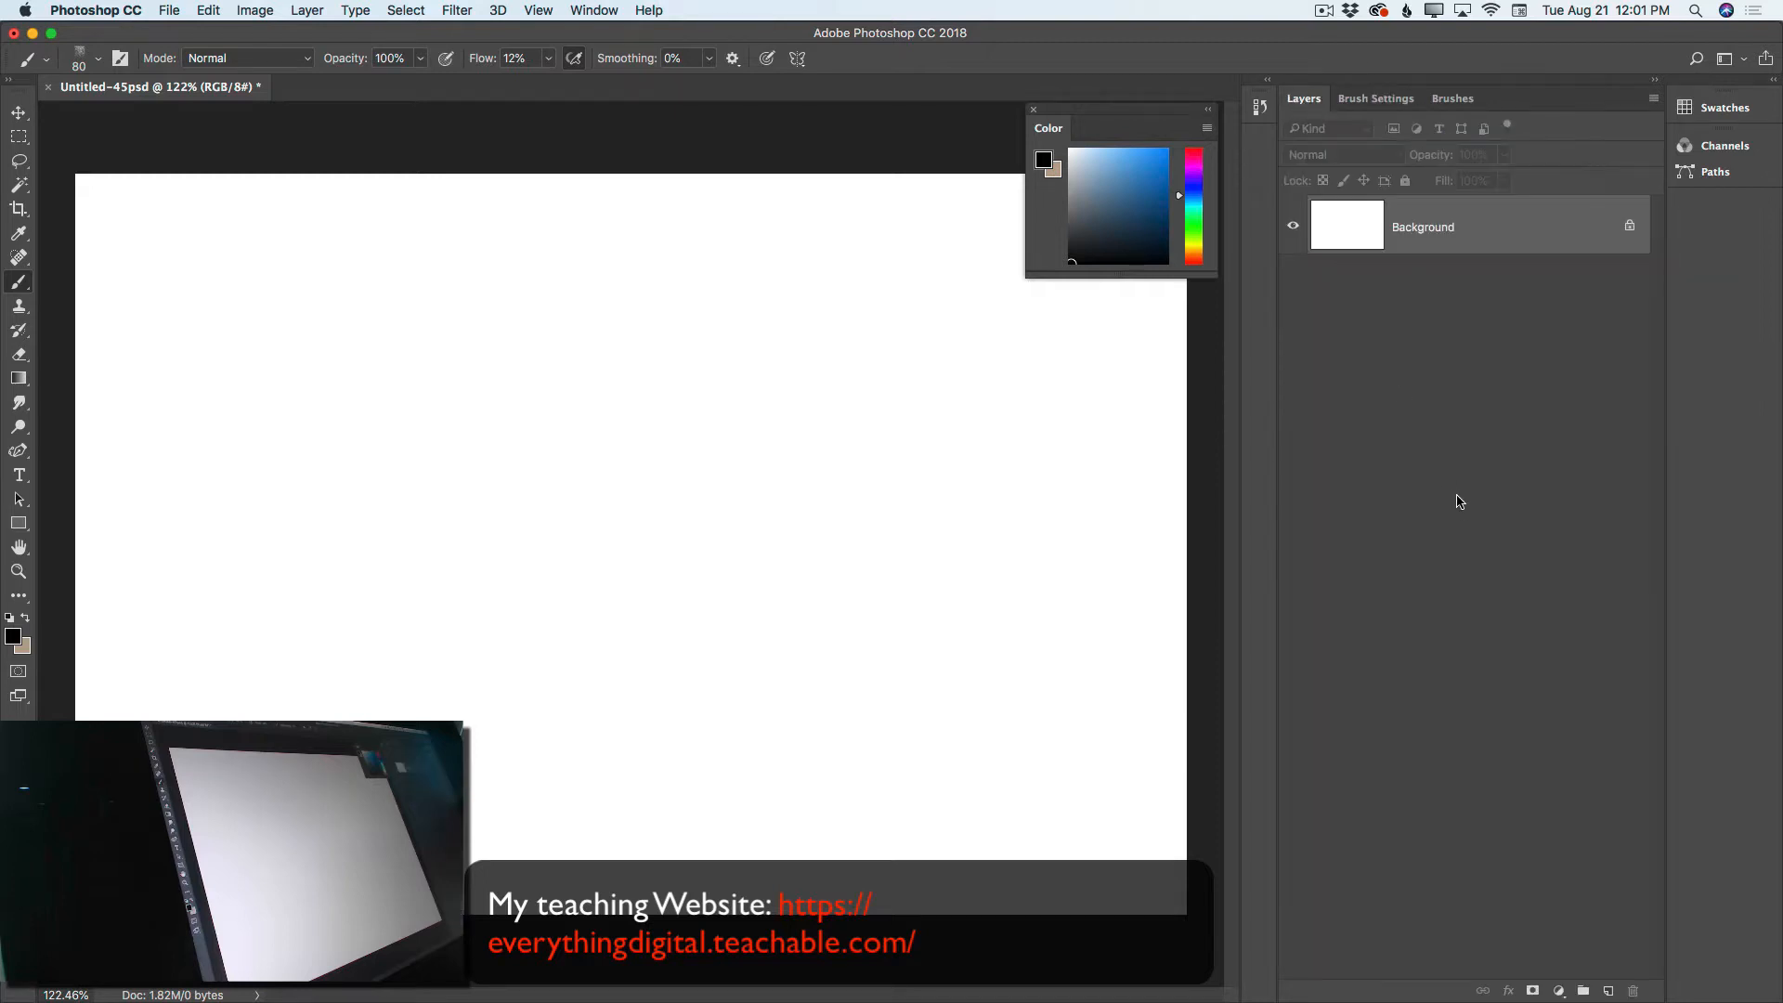
click(1610, 992)
mouse_move(1135, 219)
mouse_down()
mouse_move(1130, 244)
mouse_move(1161, 230)
mouse_up()
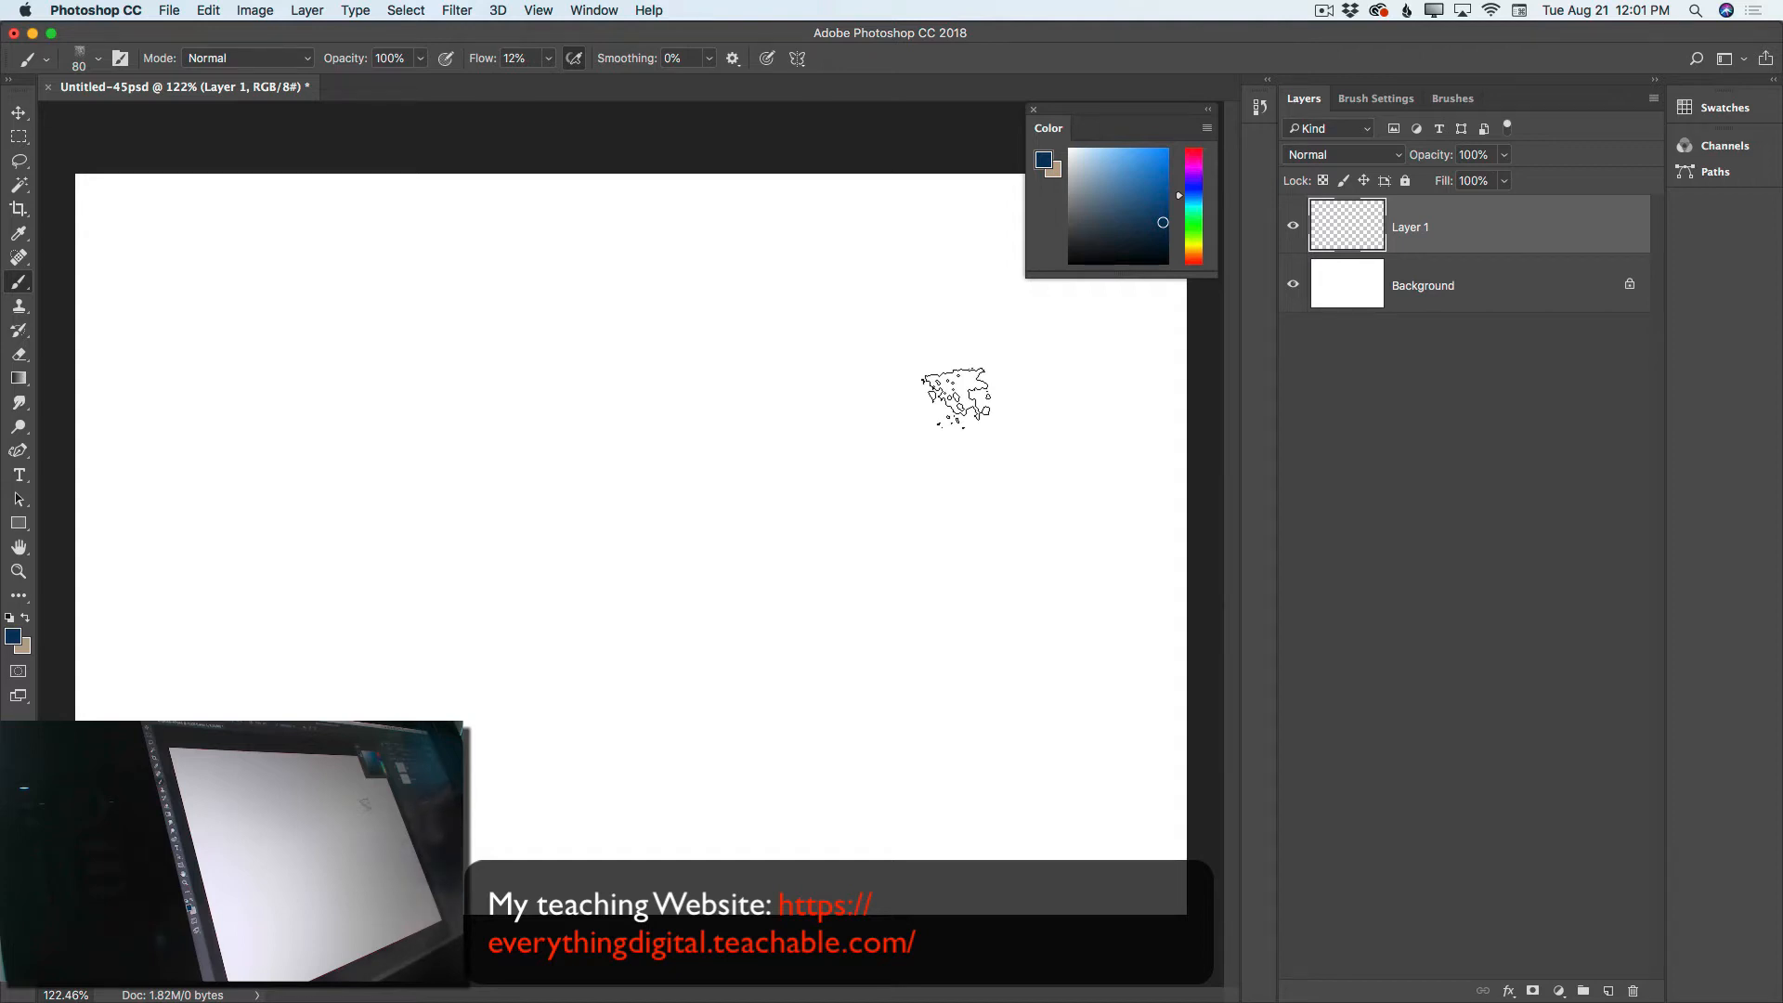
Enlarge the brush to 500 px and cover the whole canvas with textured dark blue strokes on Layer 1
key(bracketright)
key(bracketright)
key(bracketright)
key(bracketright)
key(bracketright)
key(bracketright)
key(bracketright)
key(bracketright)
key(bracketright)
key(bracketright)
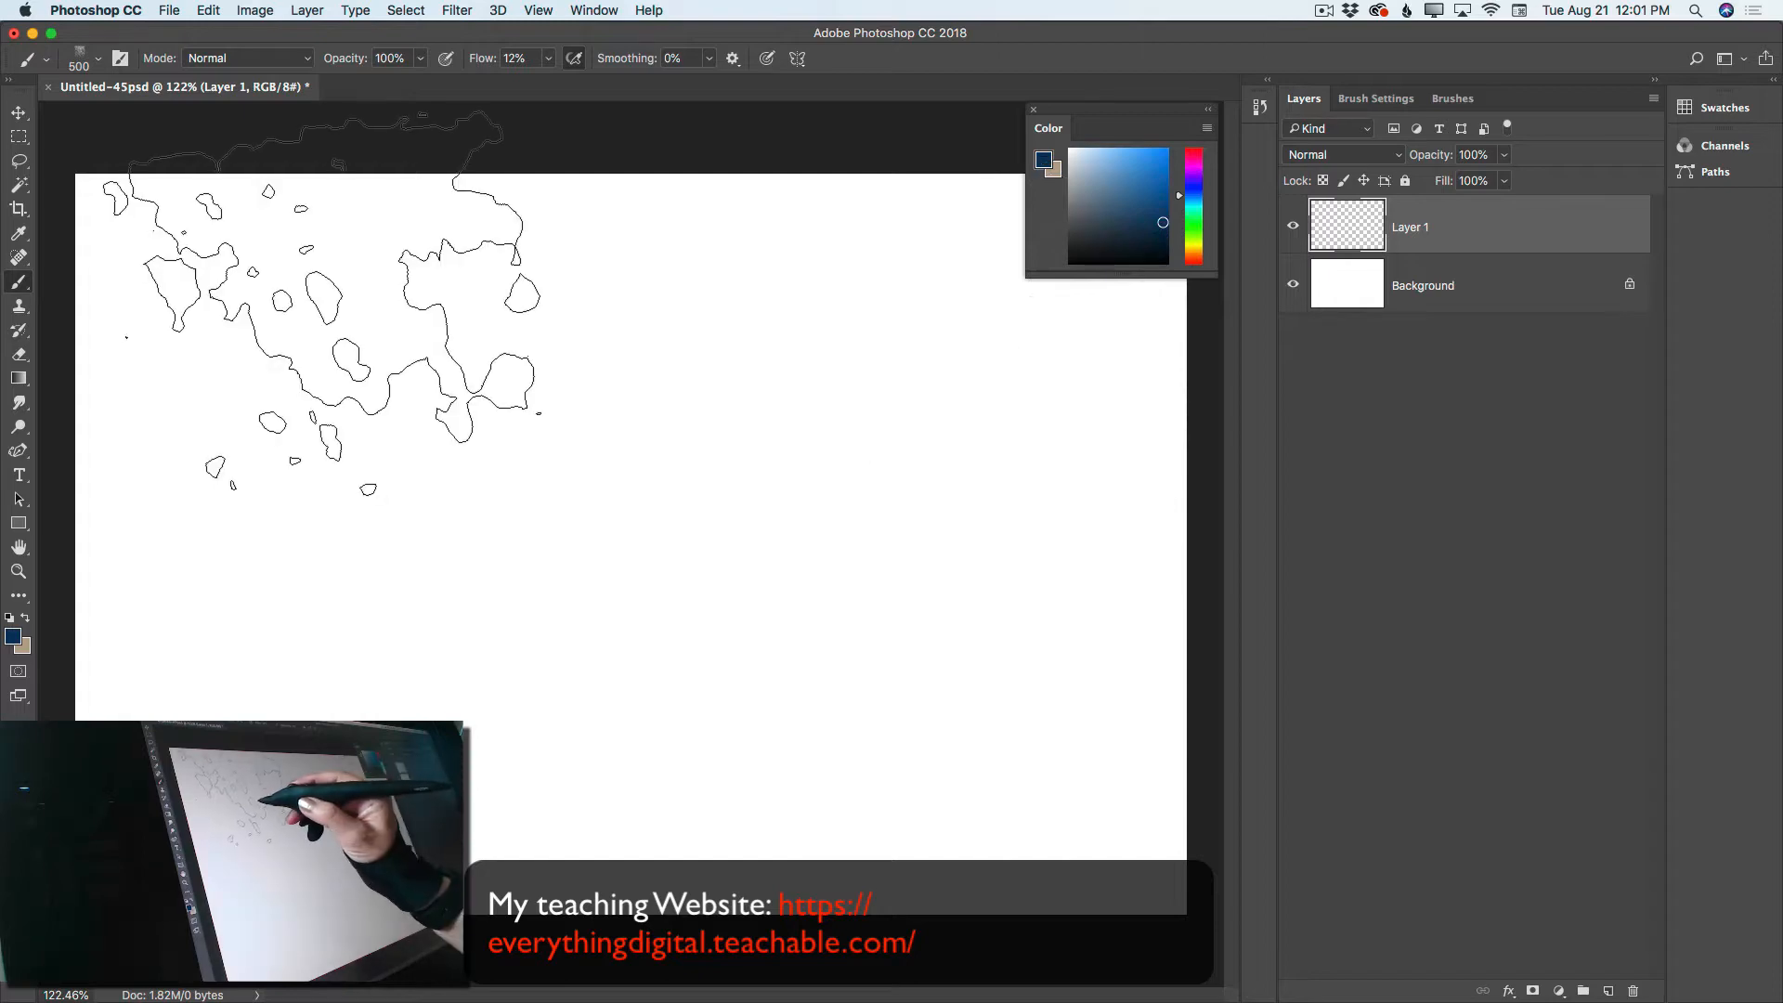
mouse_move(336, 297)
mouse_down()
mouse_move(316, 424)
mouse_move(216, 524)
mouse_move(142, 258)
mouse_move(260, 790)
mouse_move(1031, 725)
mouse_move(371, 743)
mouse_move(836, 687)
mouse_move(1097, 269)
mouse_move(1106, 483)
mouse_move(1114, 372)
mouse_move(378, 162)
mouse_move(907, 199)
mouse_move(617, 477)
mouse_move(511, 490)
mouse_move(864, 520)
mouse_move(836, 306)
mouse_move(557, 242)
mouse_move(125, 285)
mouse_up()
drag(149, 181, 186, 687)
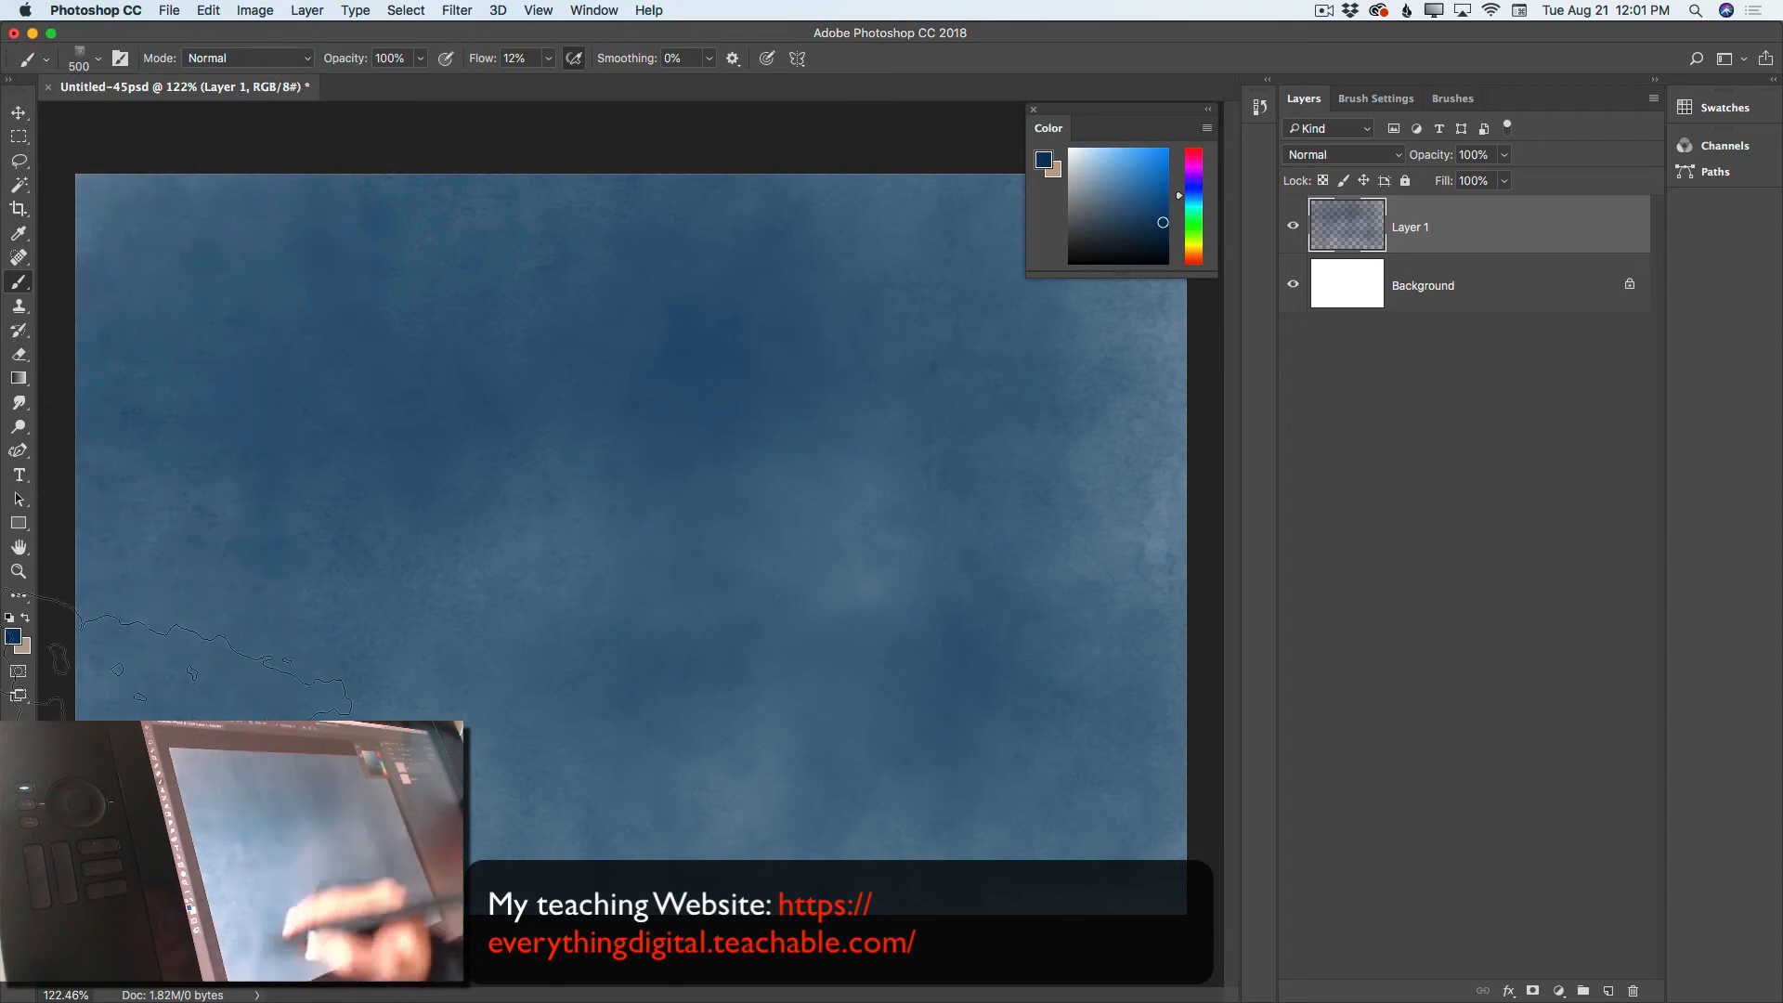
mouse_move(687, 172)
mouse_down()
mouse_move(1115, 595)
mouse_move(1166, 831)
mouse_move(278, 743)
mouse_move(818, 576)
mouse_move(836, 521)
mouse_move(195, 251)
mouse_move(158, 650)
mouse_up()
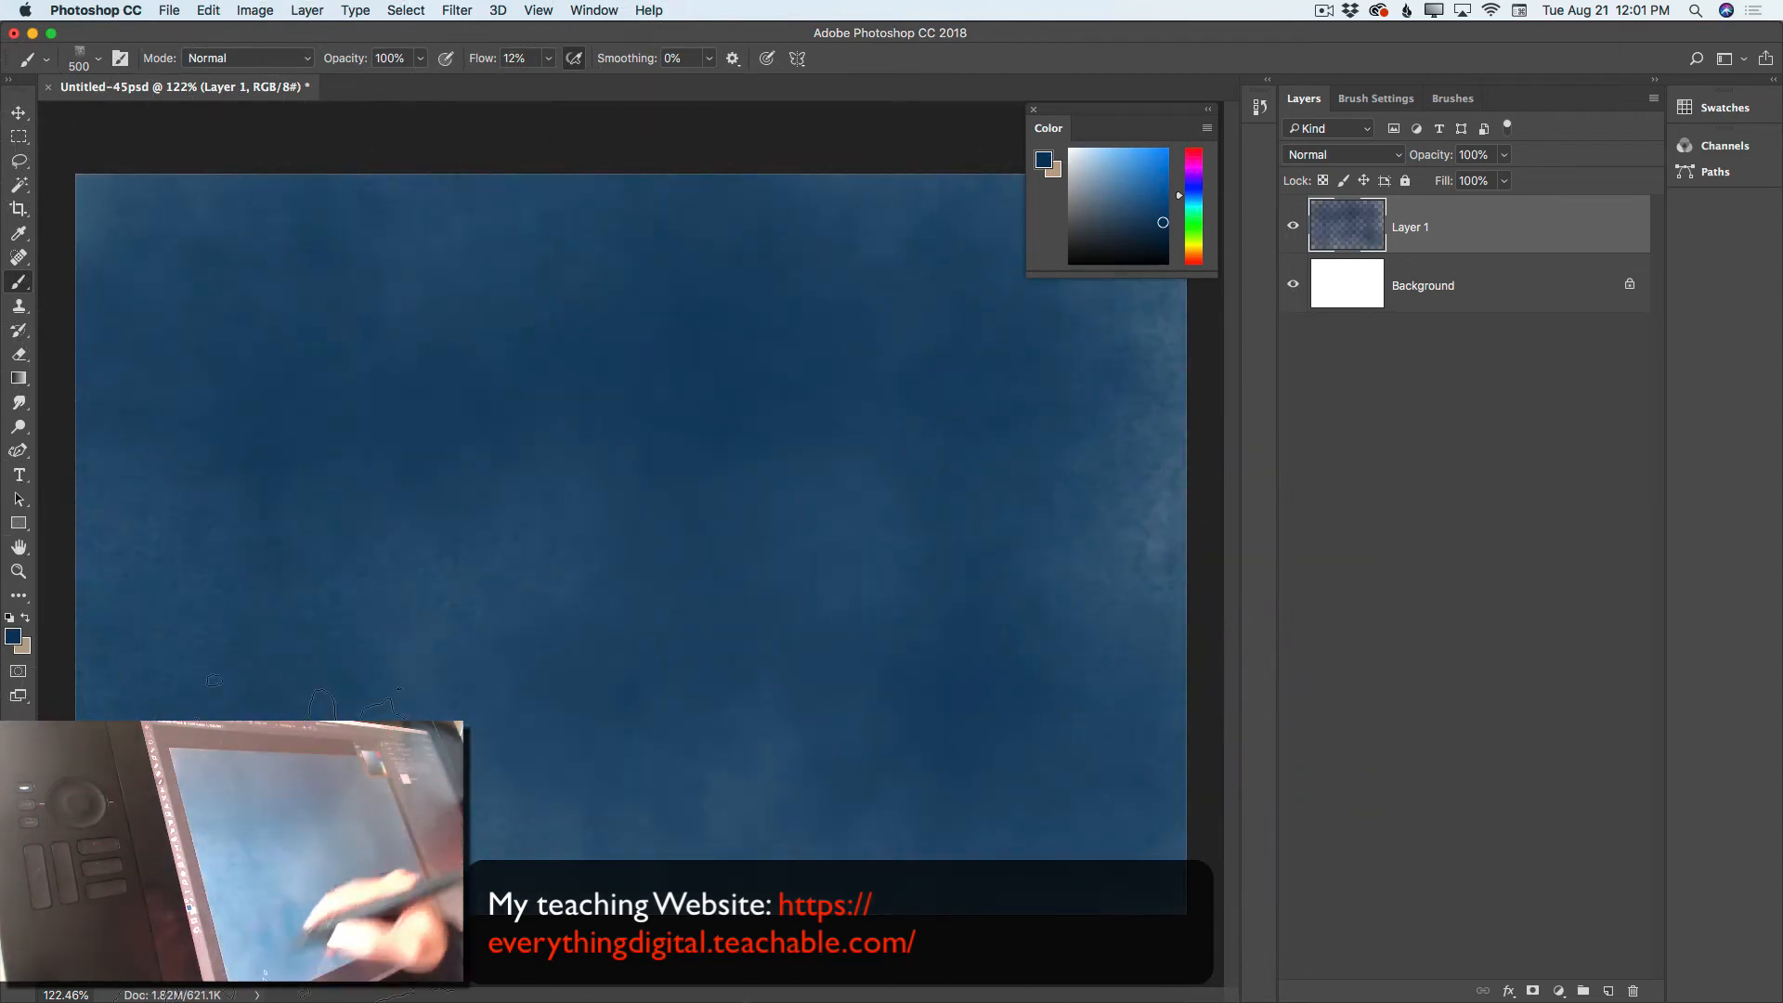
mouse_move(1213, 360)
mouse_down()
mouse_move(1005, 295)
mouse_move(1189, 818)
mouse_up()
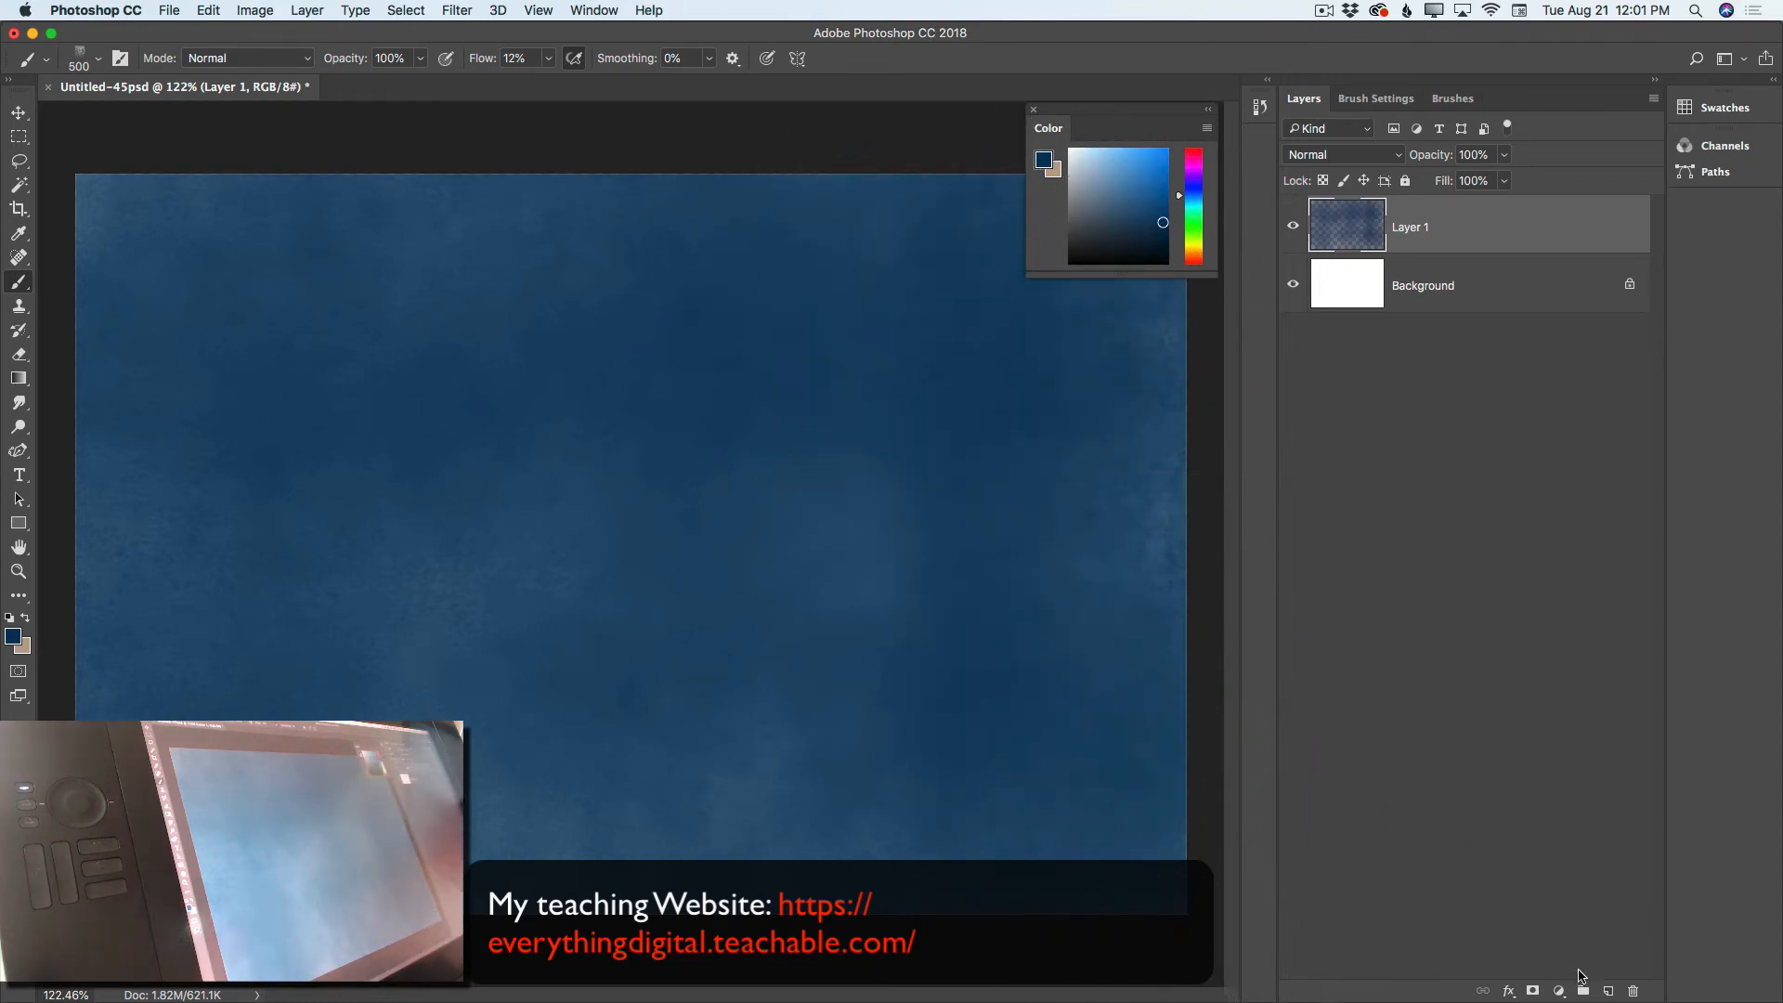
Add a new layer above Layer 1 and choose the first brush in the My Favorite Watercolor Brushes set
click(1608, 990)
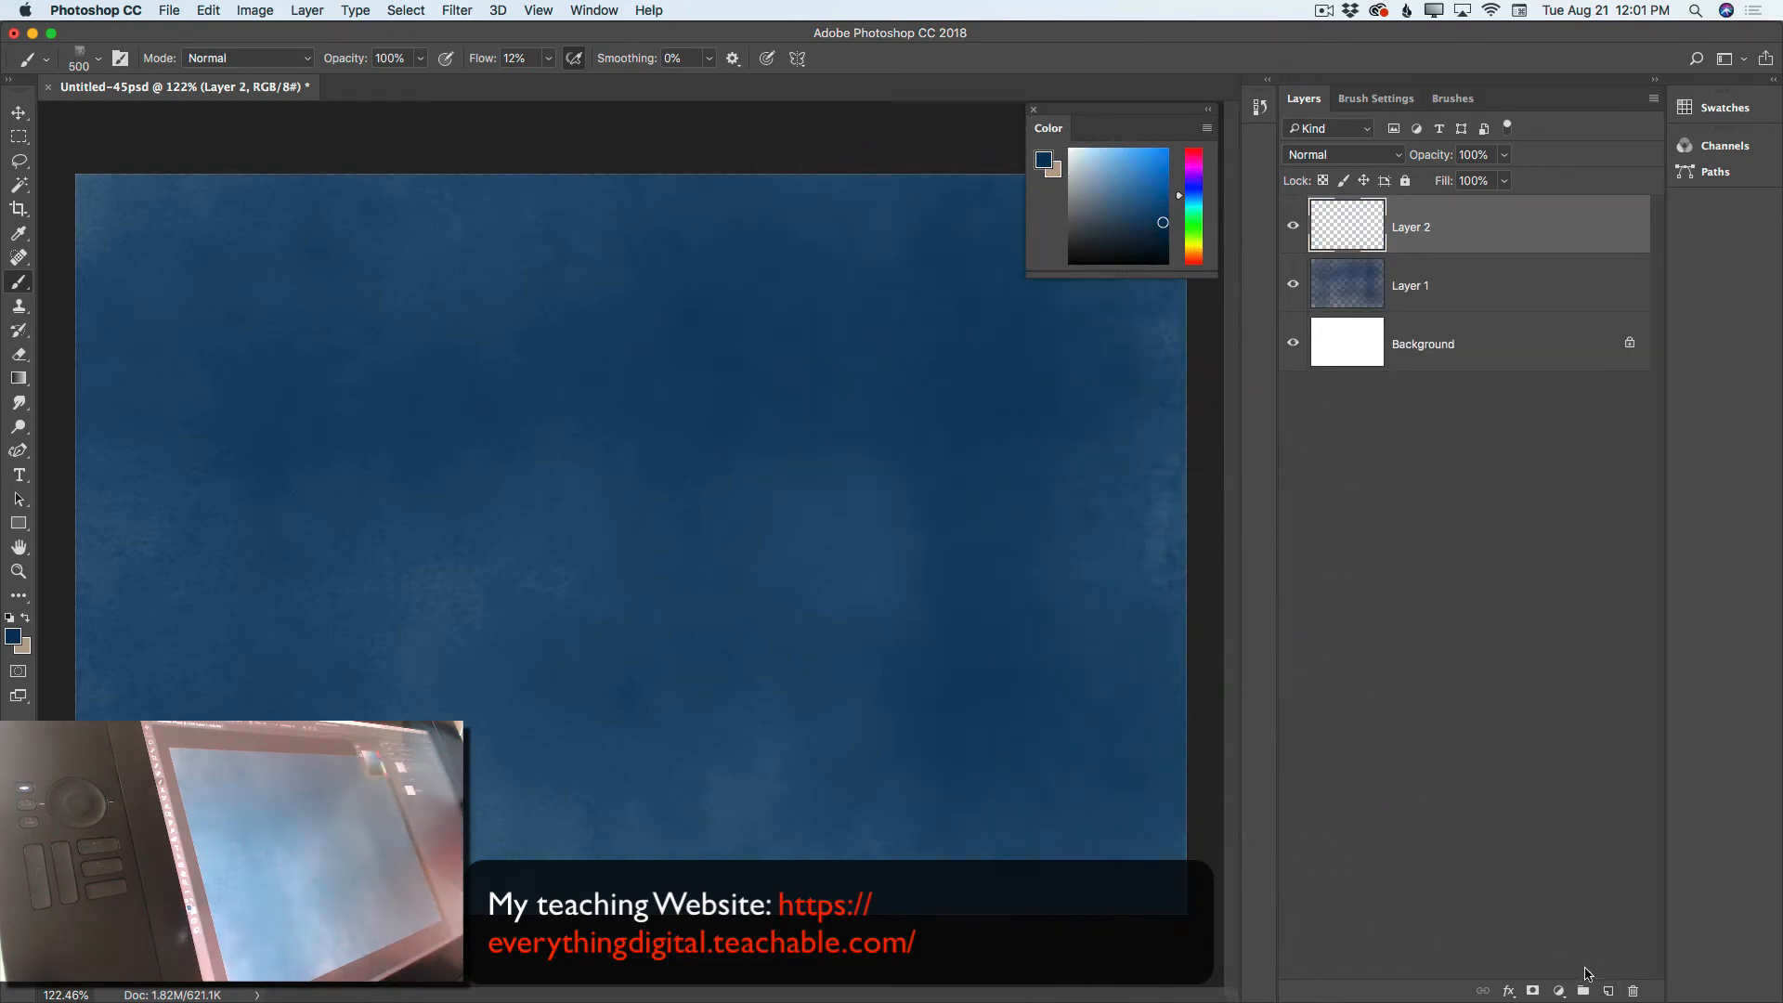
click(1453, 99)
drag(1658, 288, 1665, 872)
scroll(1567, 877, down, 2)
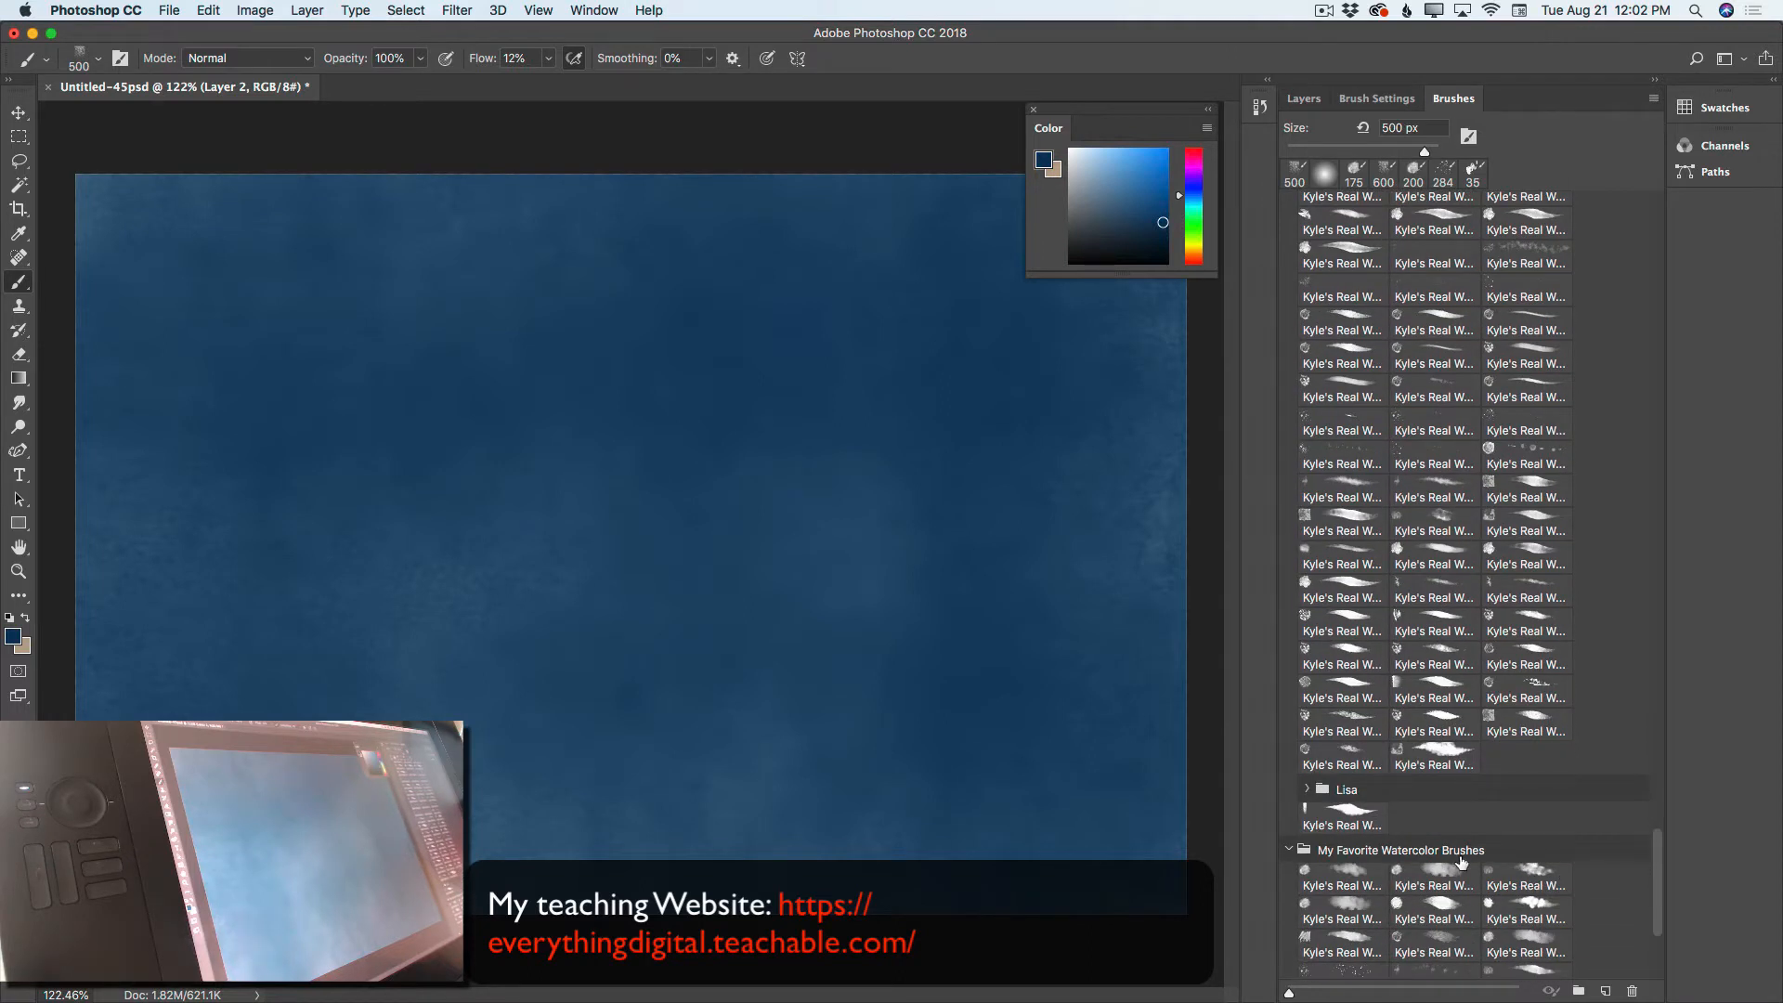
click(1342, 885)
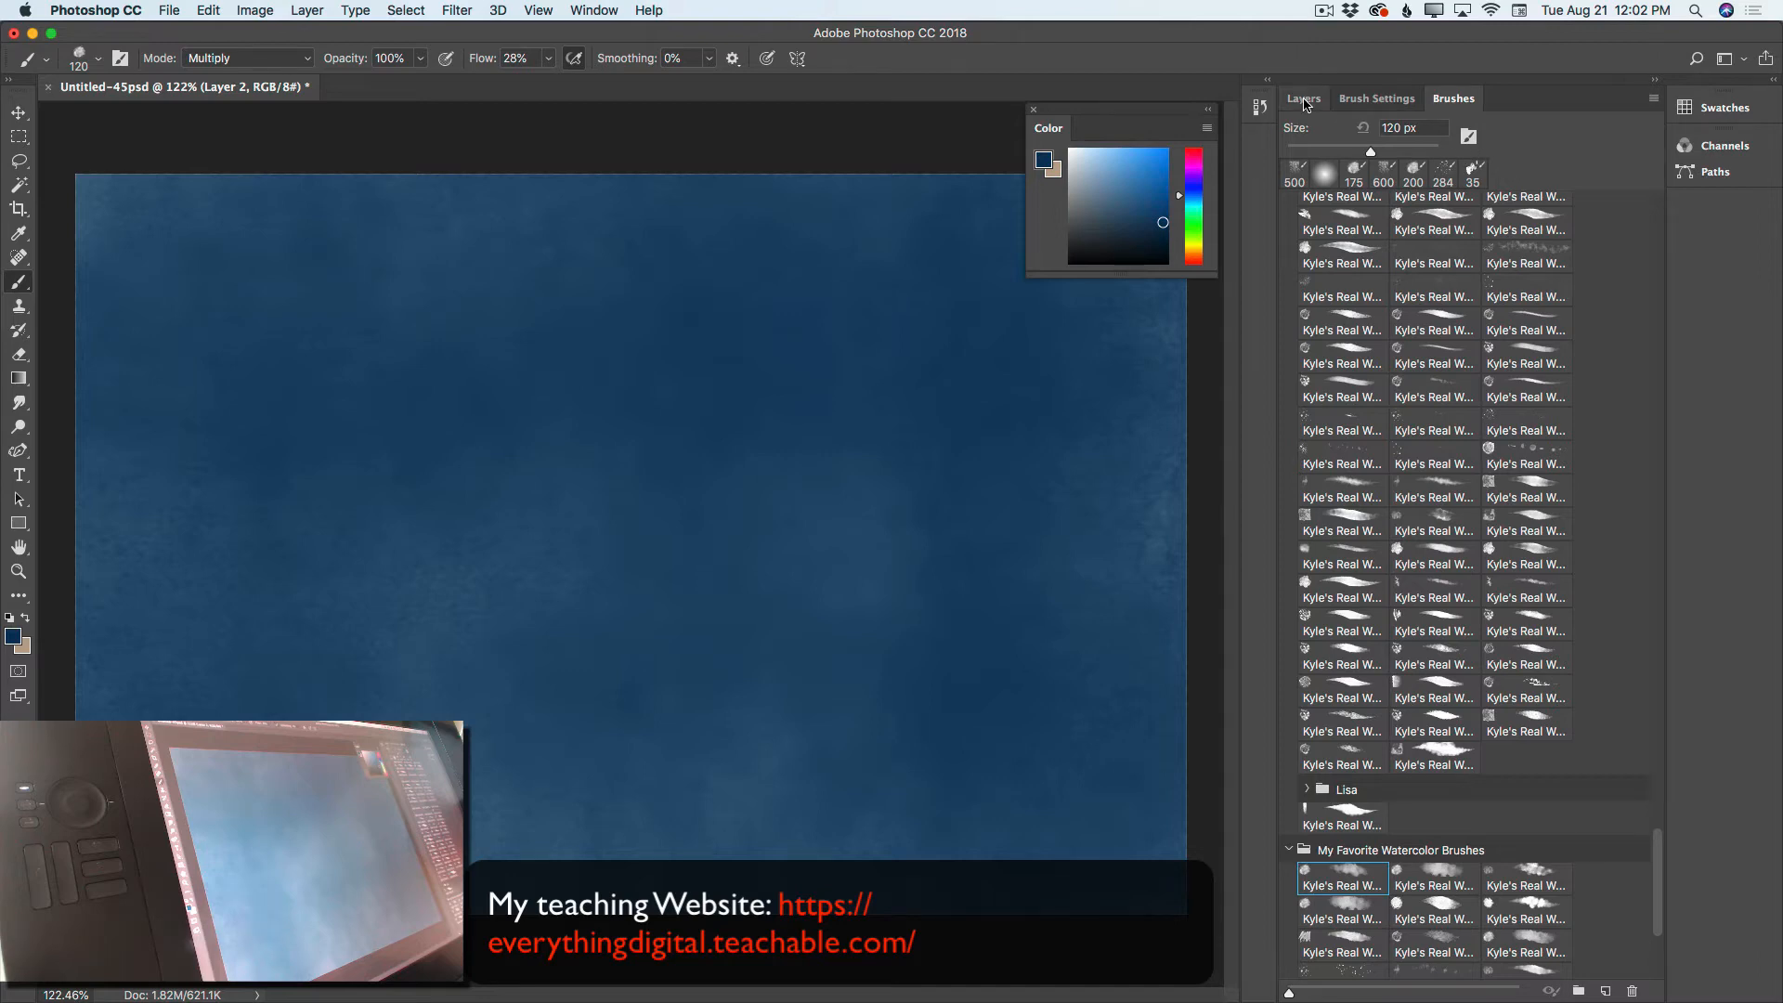
Set the watercolor brush's size jitter control in Shape Dynamics to Stylus Wheel
click(1373, 98)
click(1549, 175)
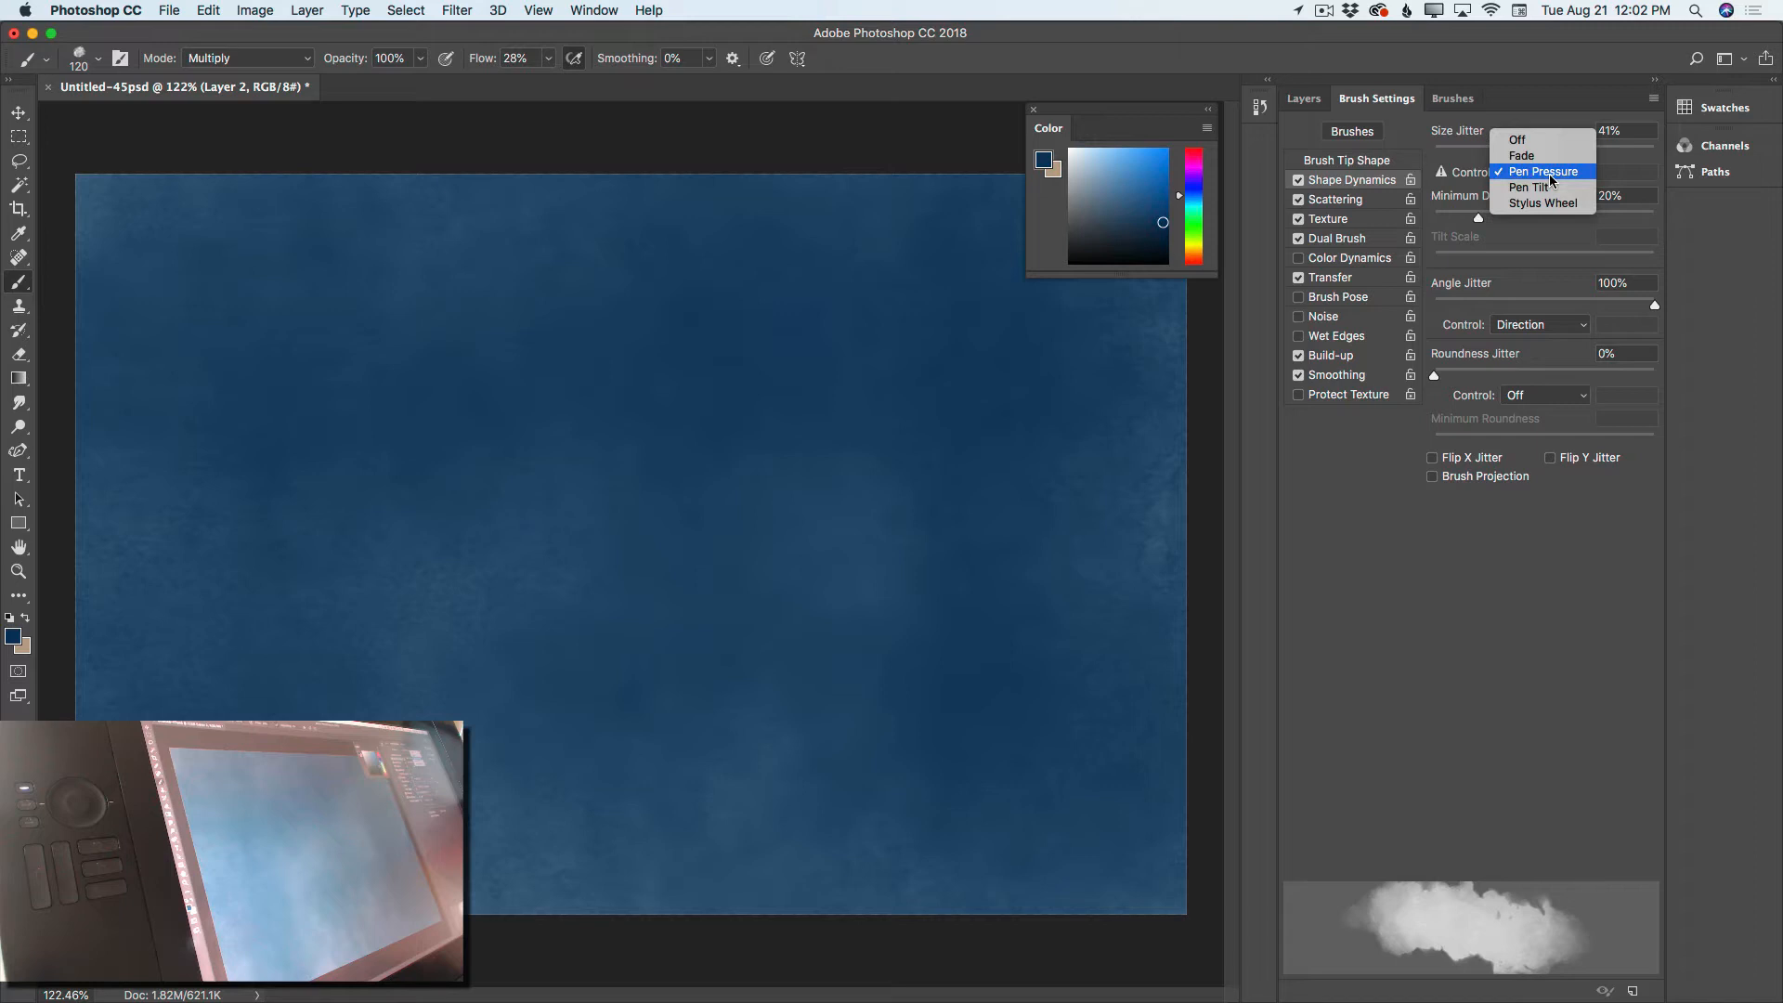
click(1544, 202)
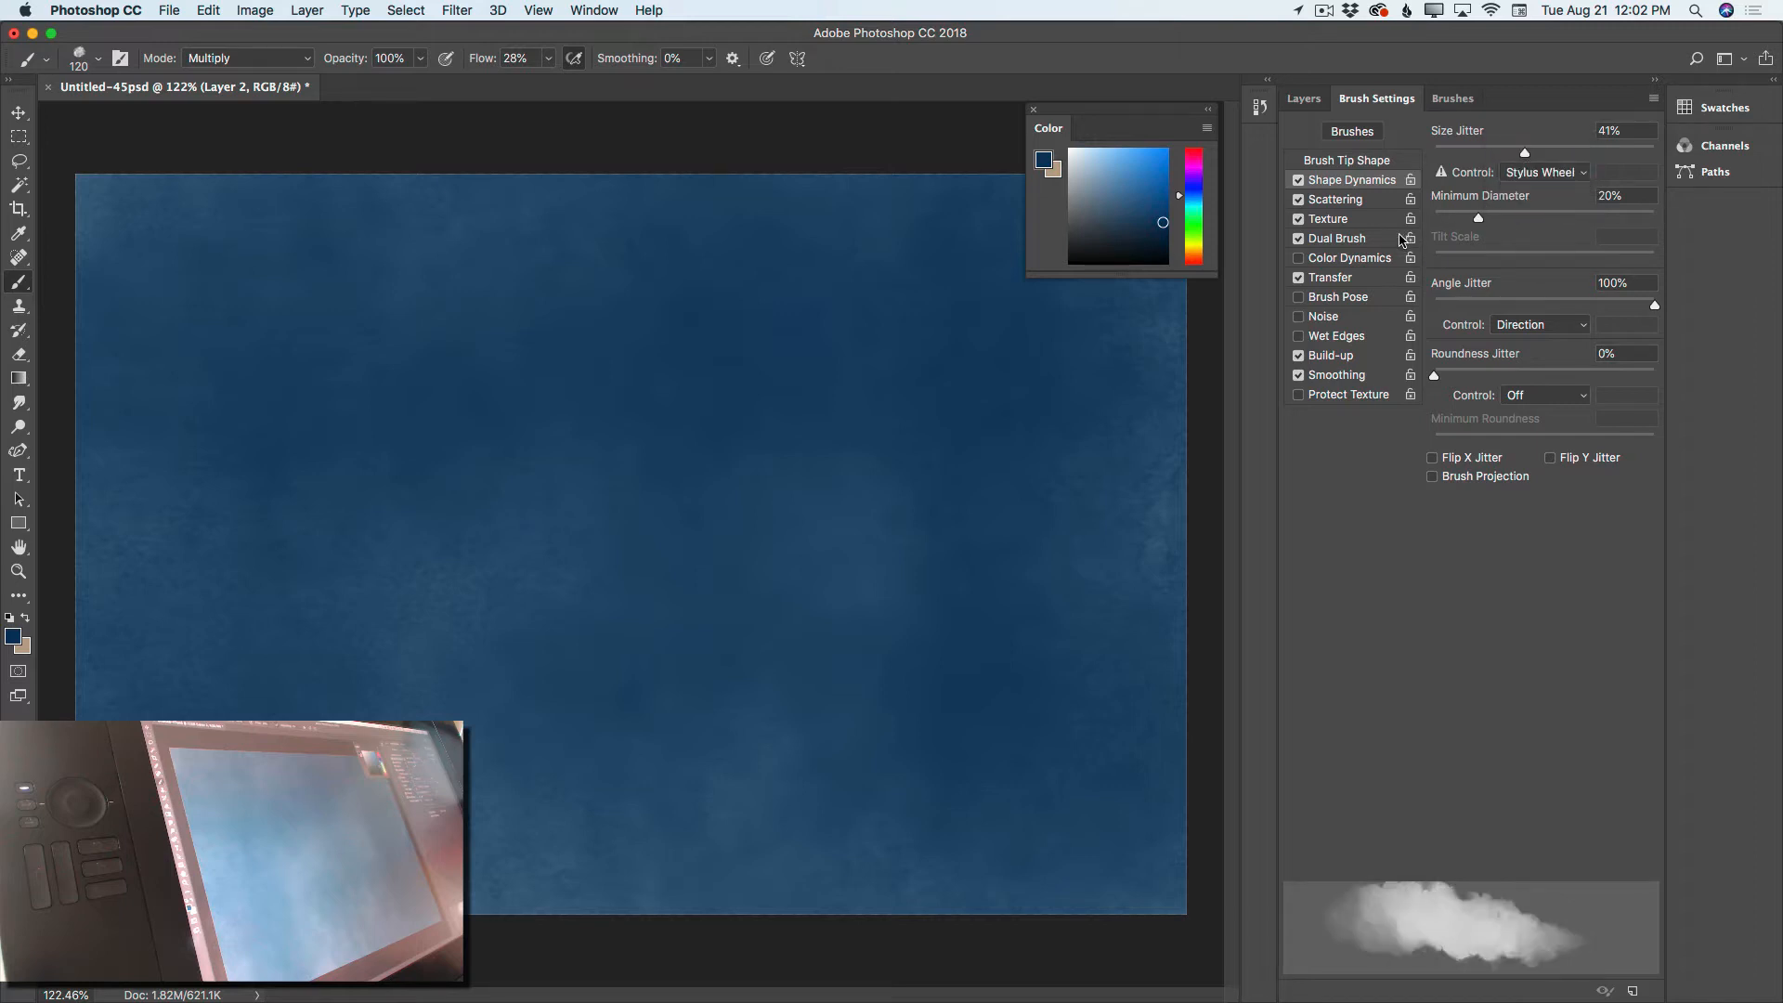
Set the watercolor brush's flow jitter and opacity jitter controls in Transfer to Stylus Wheel
click(1360, 202)
click(1362, 221)
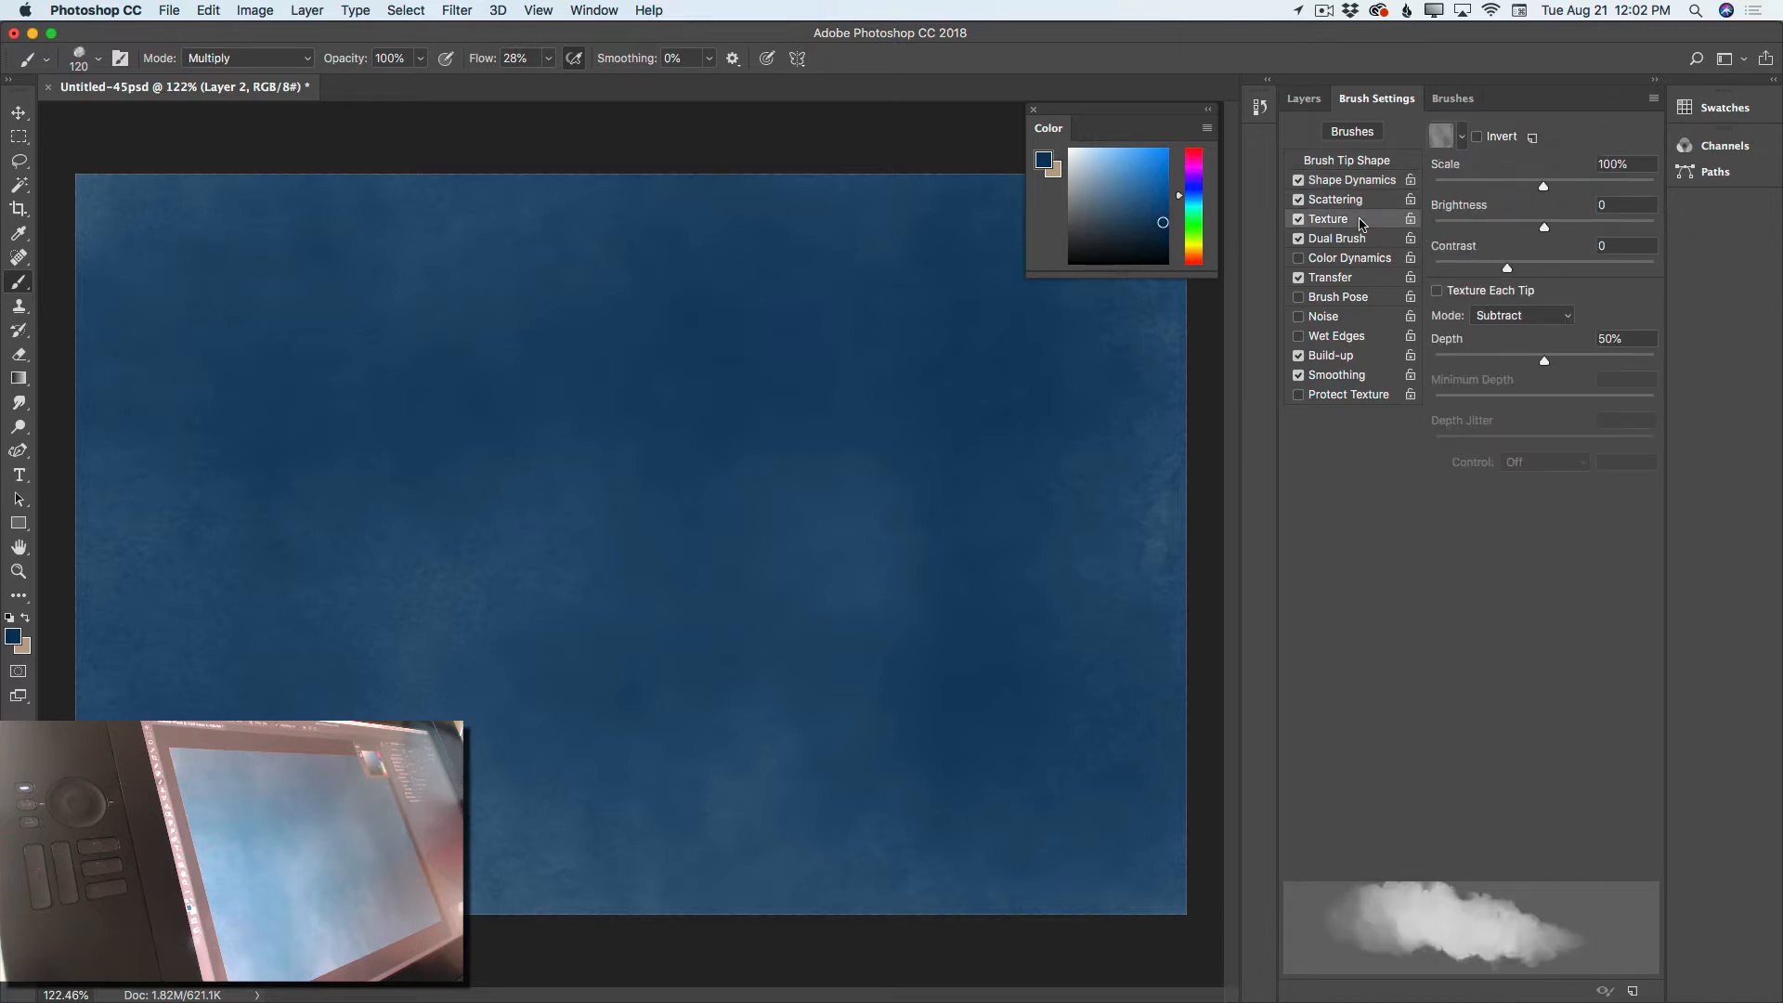
click(1362, 239)
click(1365, 279)
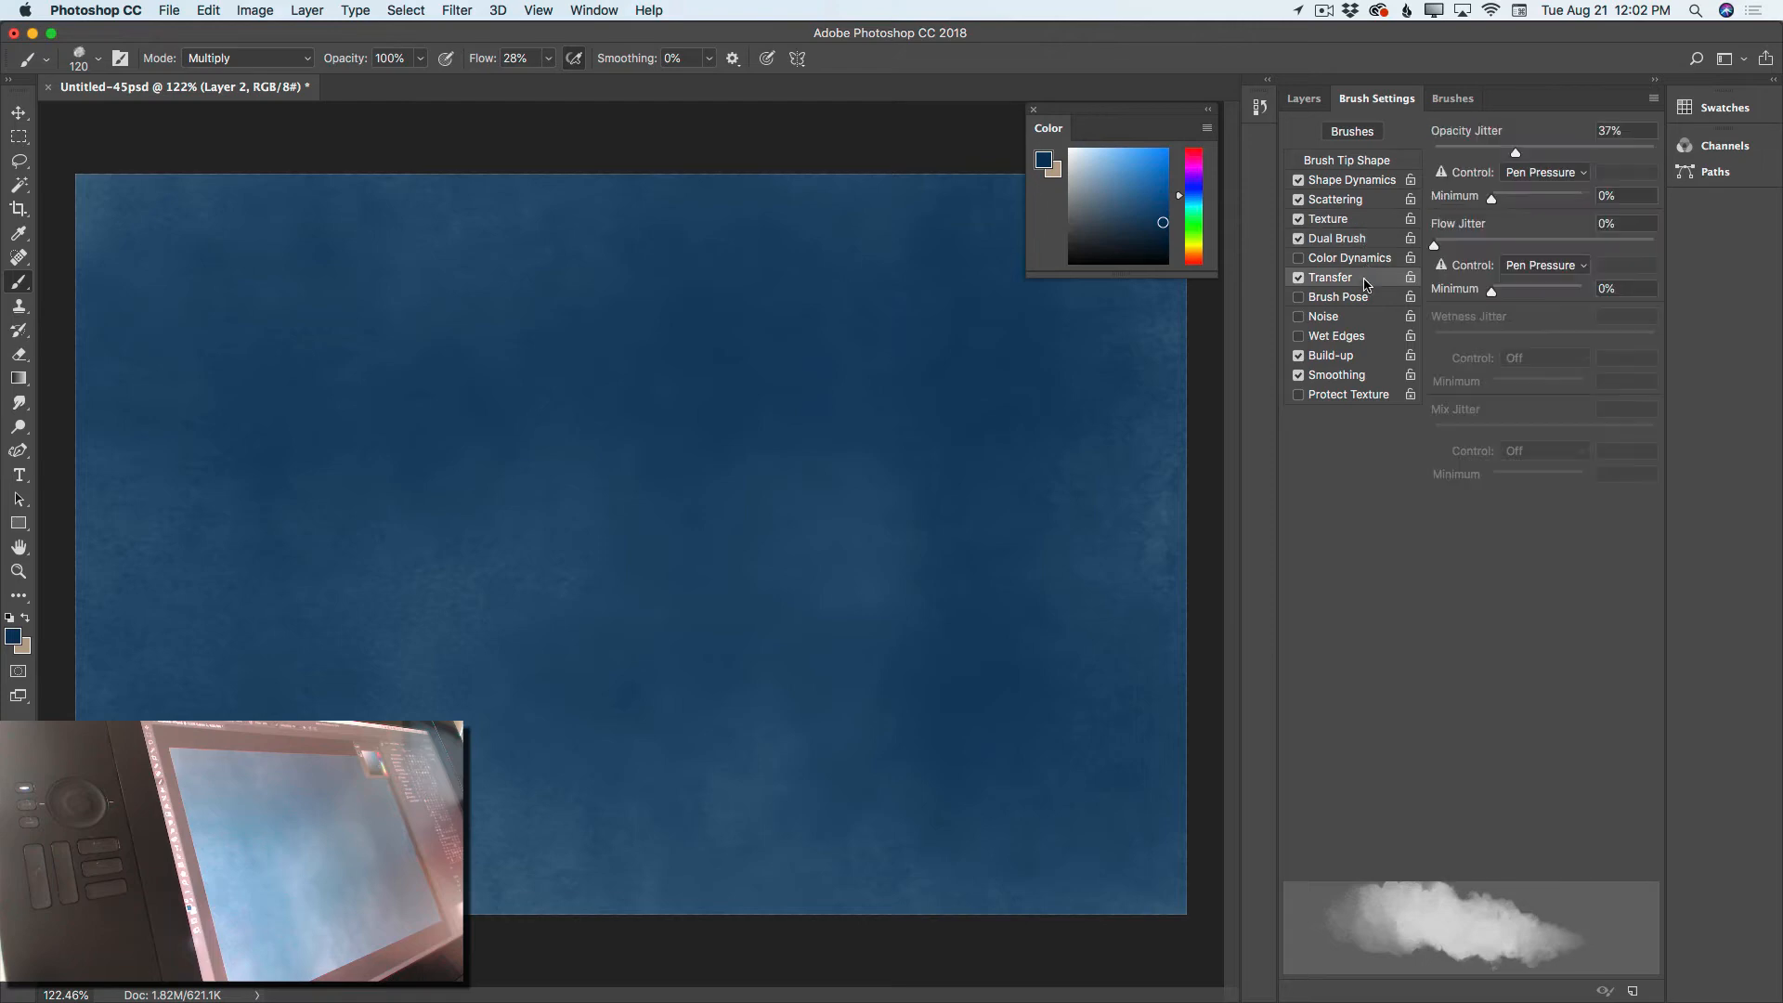
click(1544, 265)
click(1542, 297)
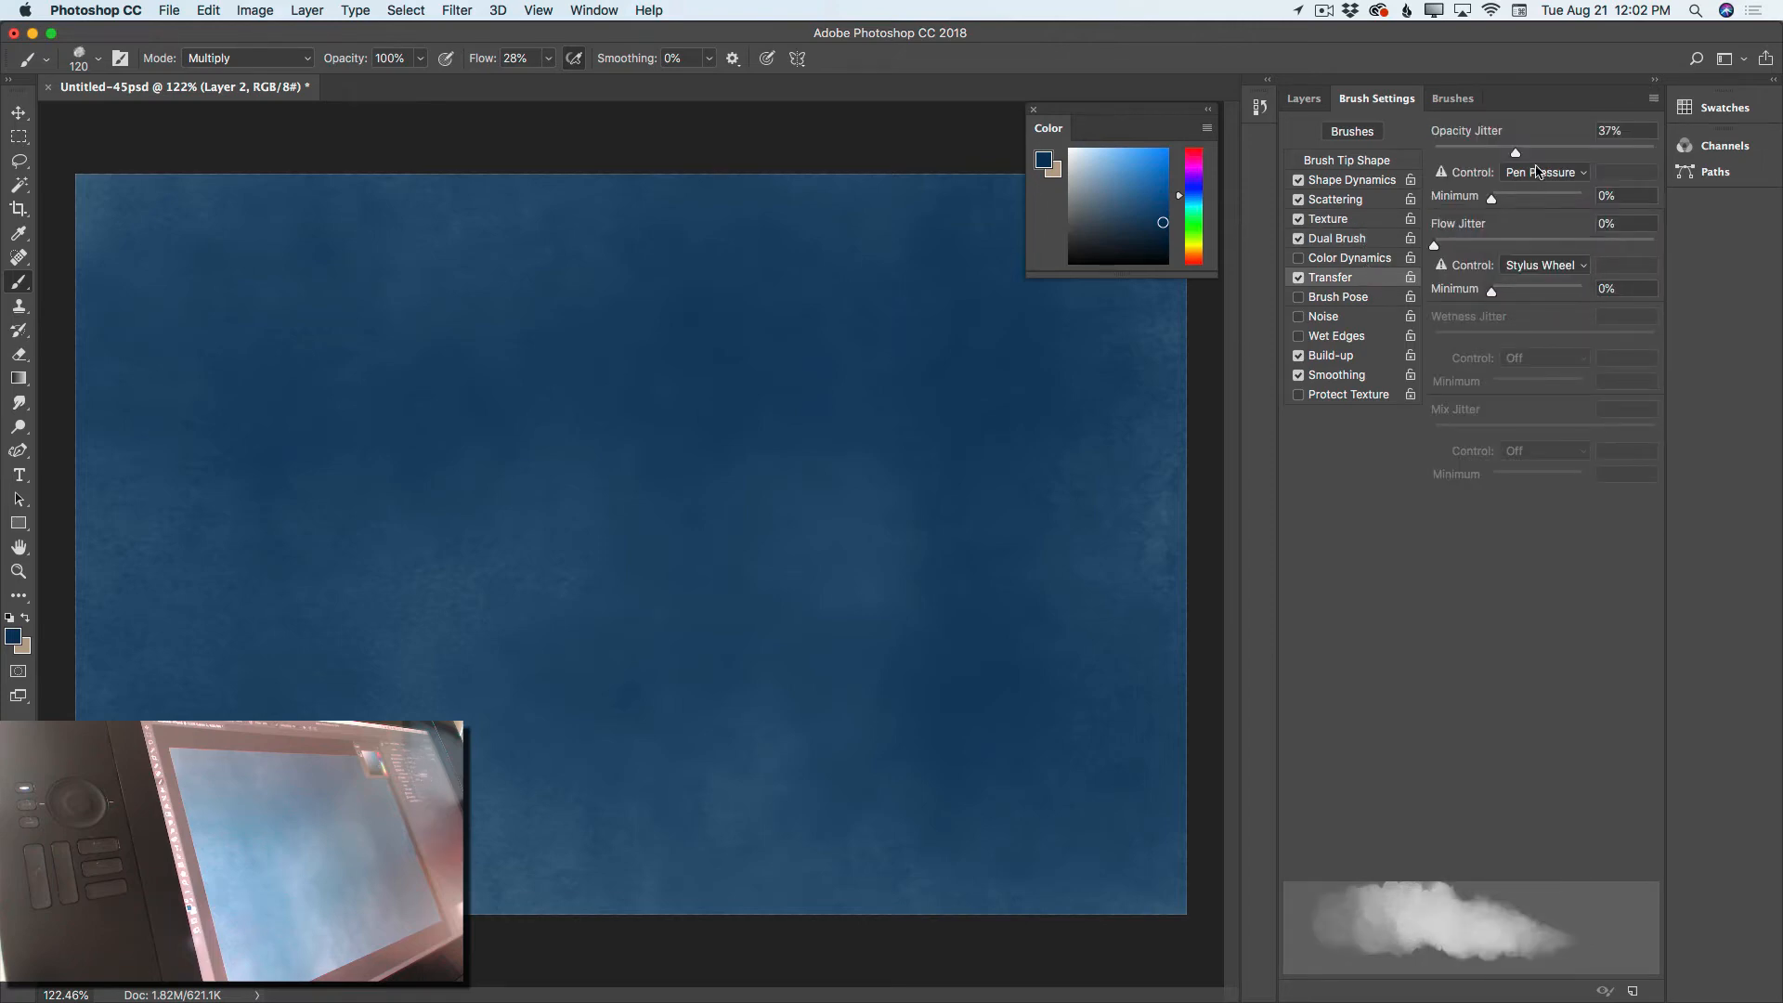
click(1537, 171)
click(1542, 202)
Choose a near-white foreground color and enlarge the watercolor brush to 250 px
click(1302, 99)
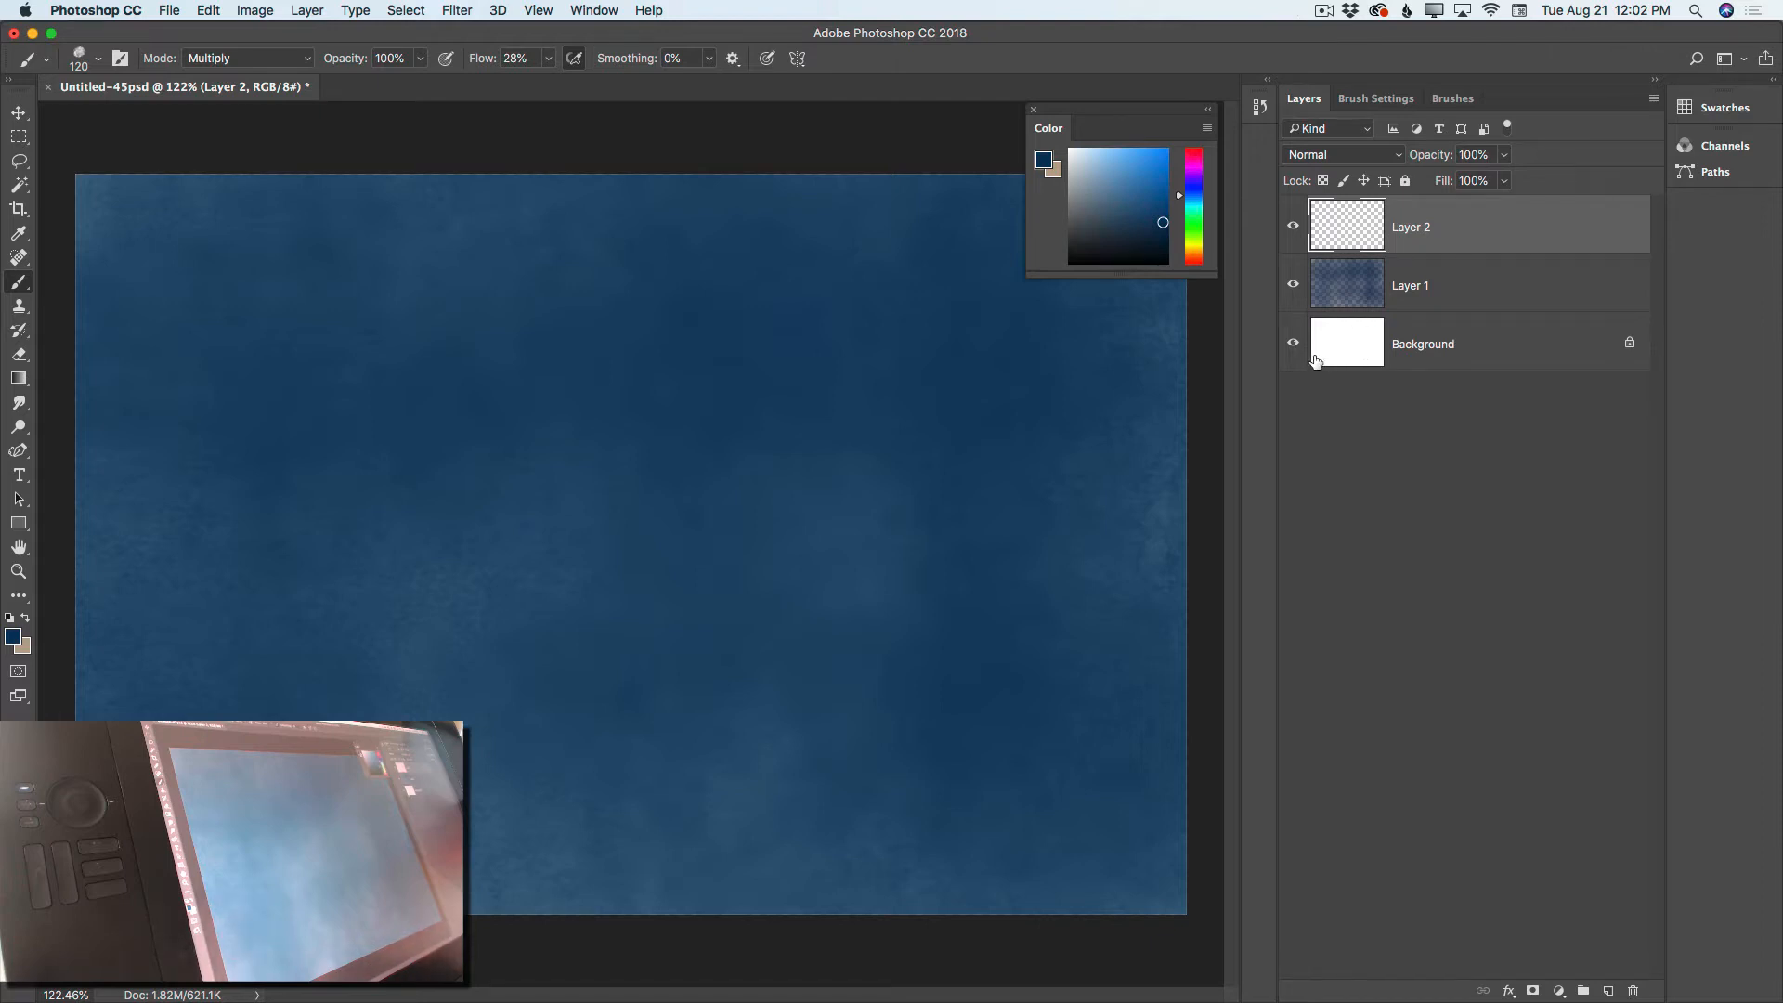
click(1071, 157)
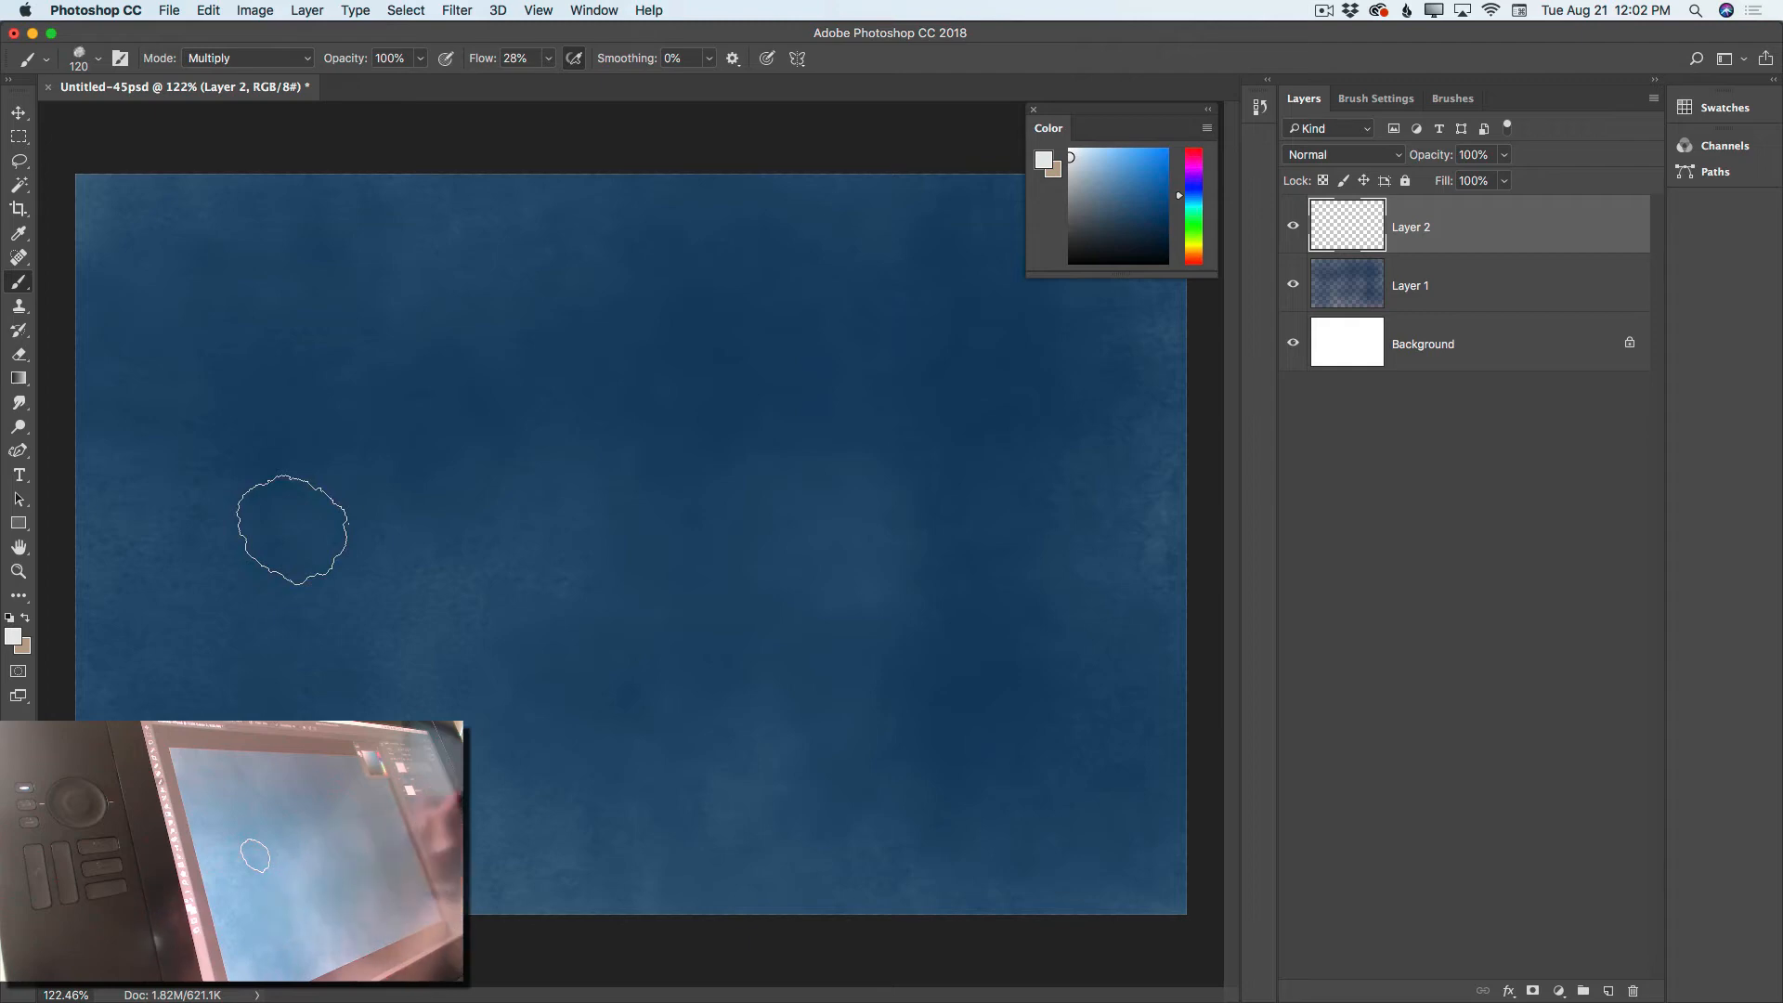
key(bracketright)
key(bracketright)
key(bracketright)
key(bracketright)
key(bracketright)
key(bracketleft)
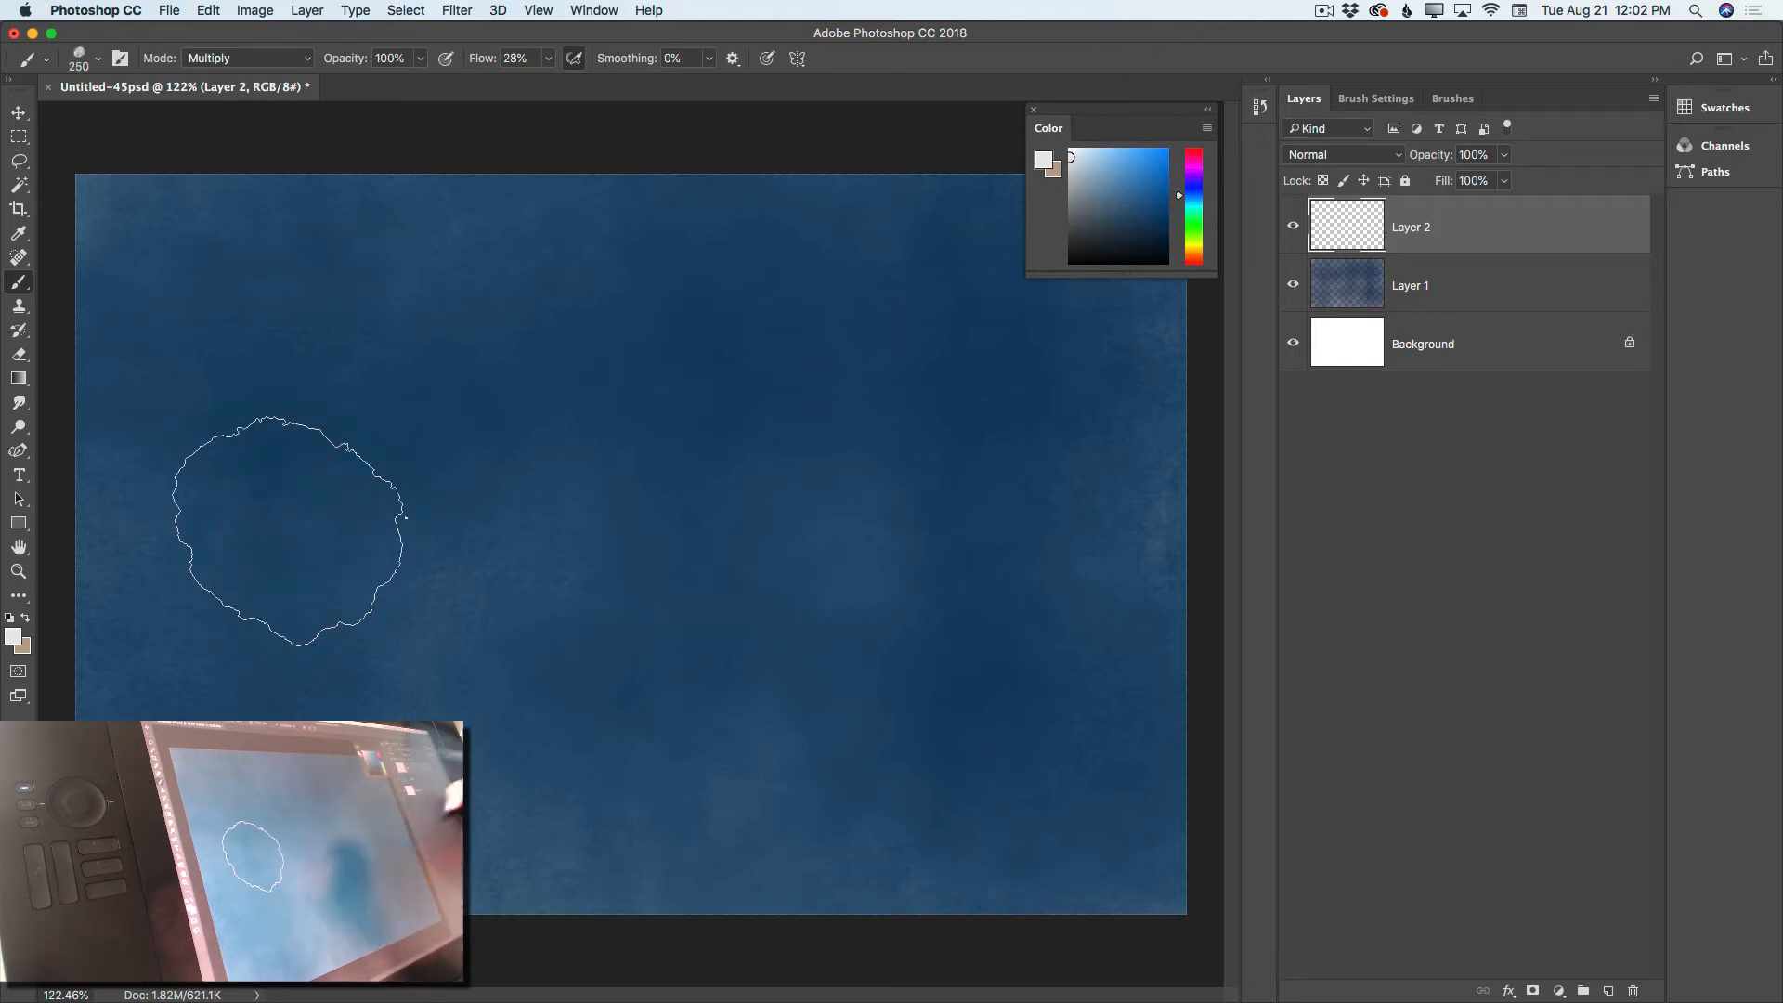
Paint a white cloud on each side of the canvas on Layer 2 and reduce that layer's opacity to 21%
mouse_move(98, 481)
mouse_down()
mouse_move(151, 481)
mouse_move(186, 422)
mouse_move(318, 454)
mouse_move(390, 499)
mouse_move(517, 497)
mouse_up()
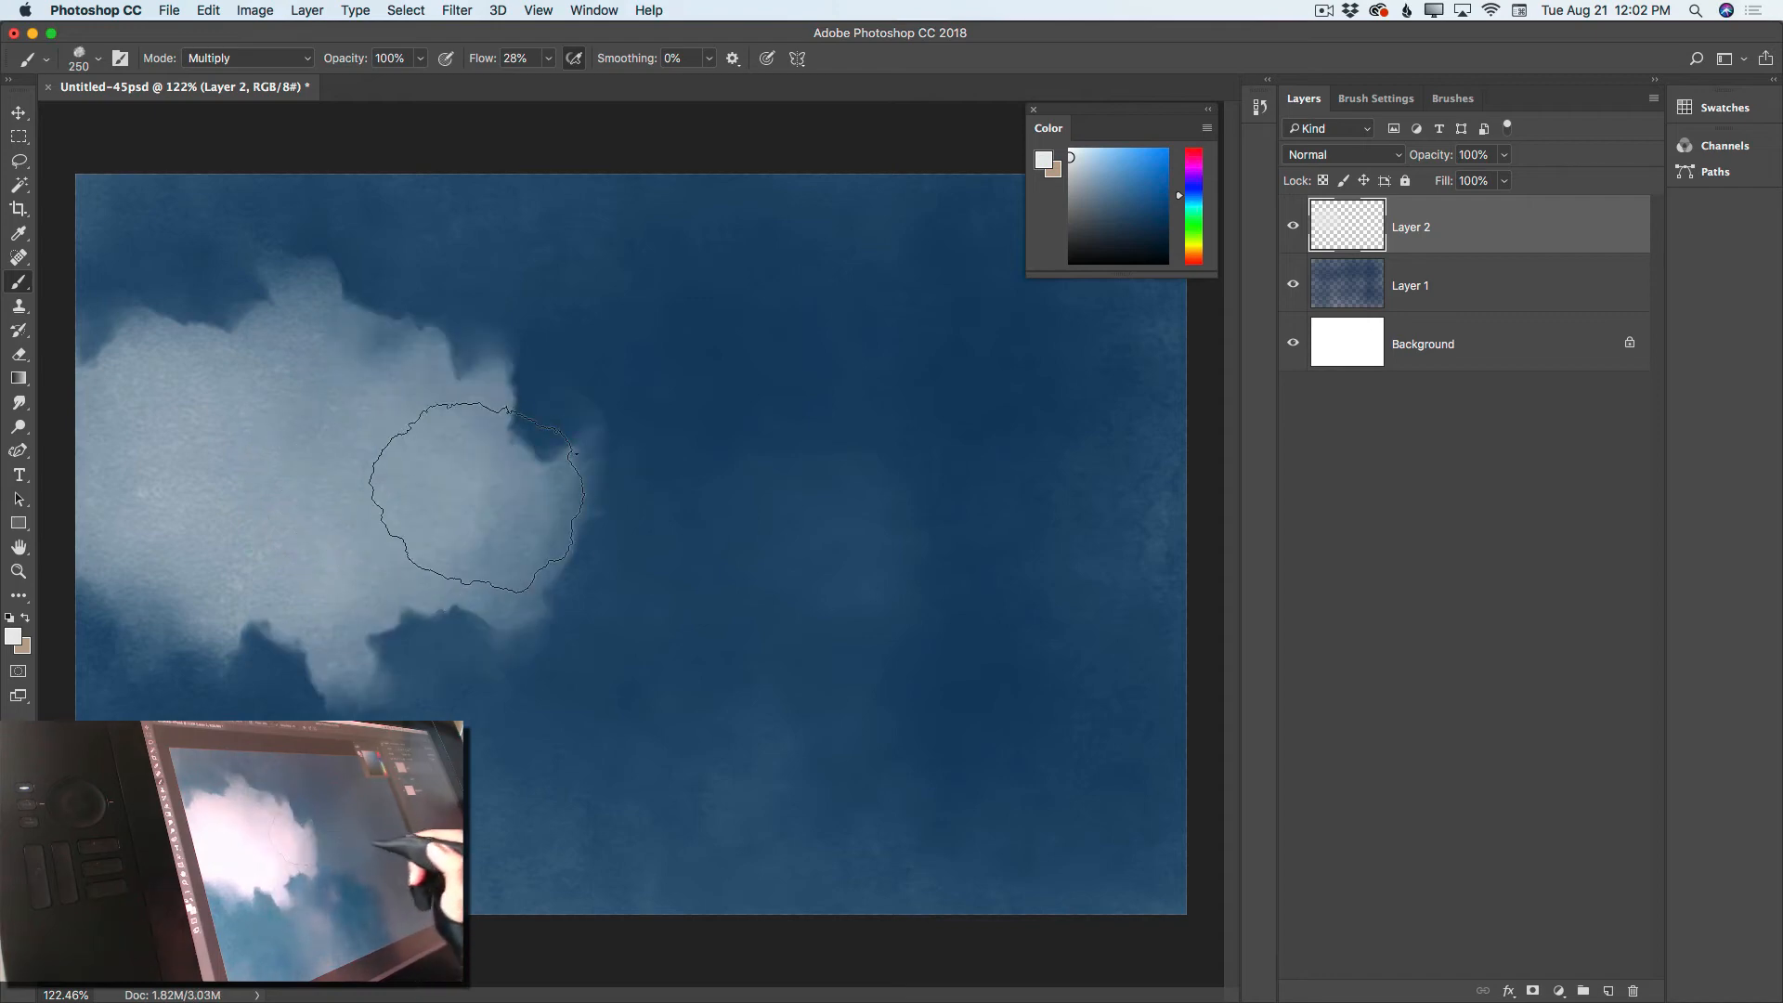
mouse_move(1114, 446)
mouse_down()
mouse_move(924, 450)
mouse_move(906, 472)
mouse_up()
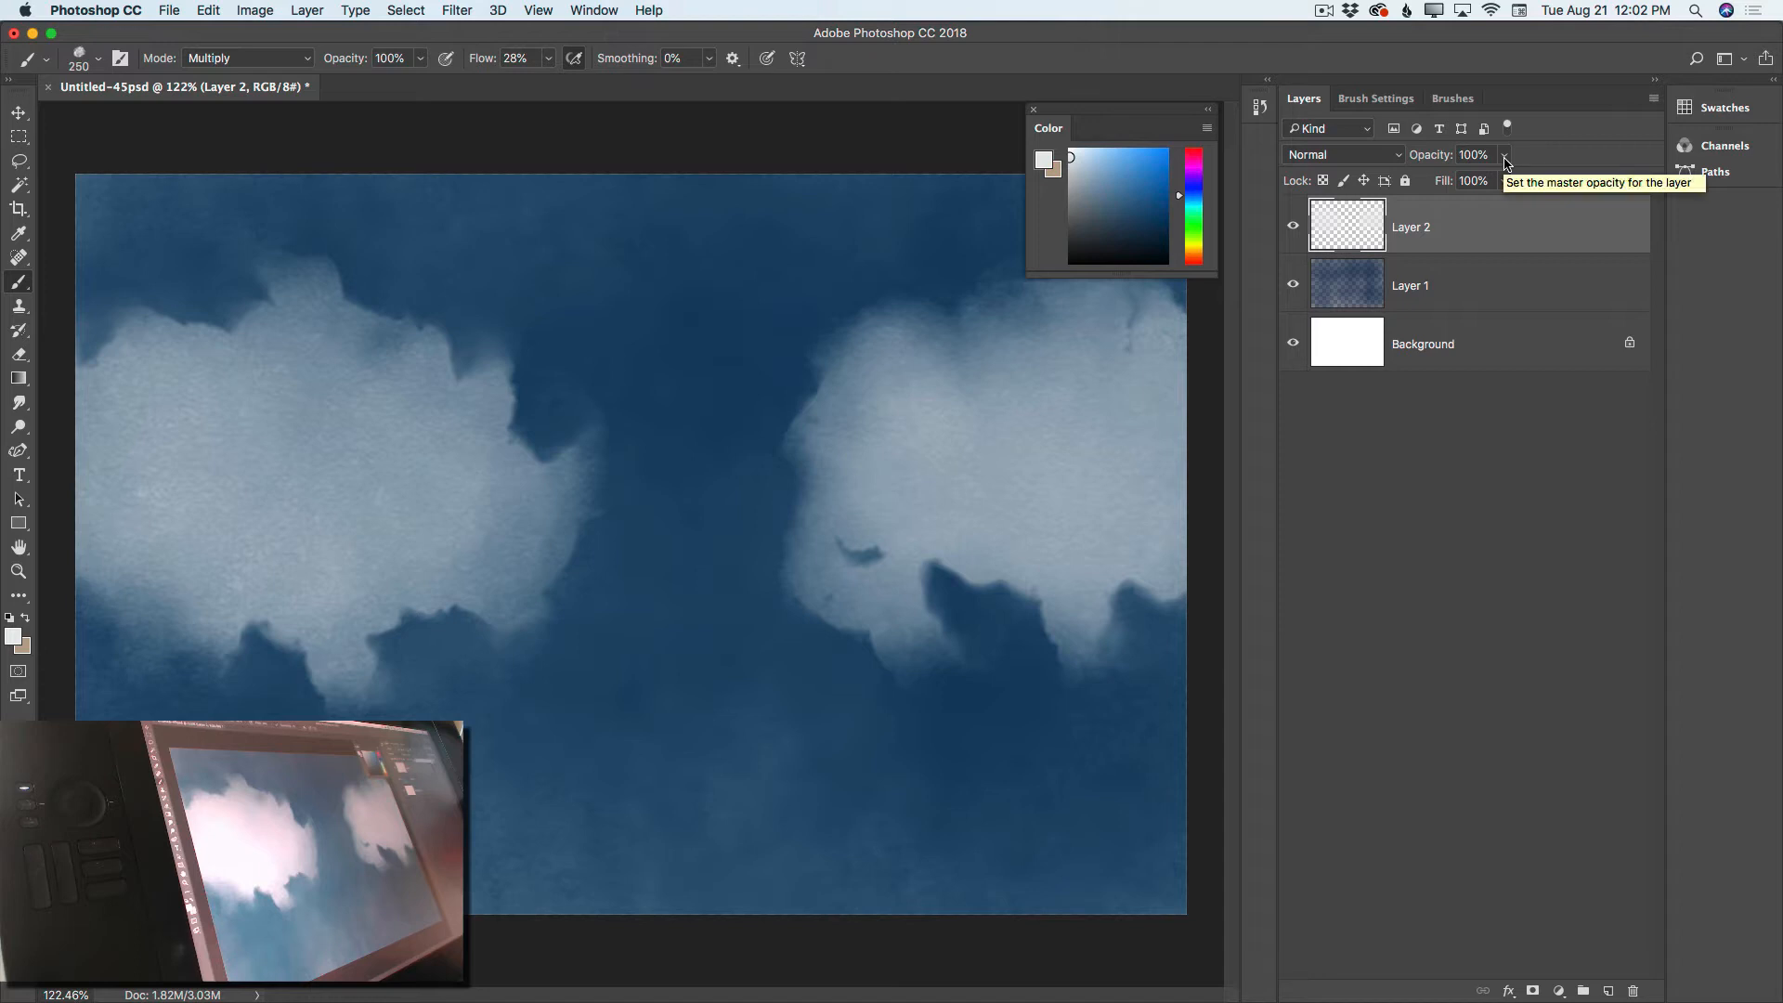
drag(1504, 156, 1437, 183)
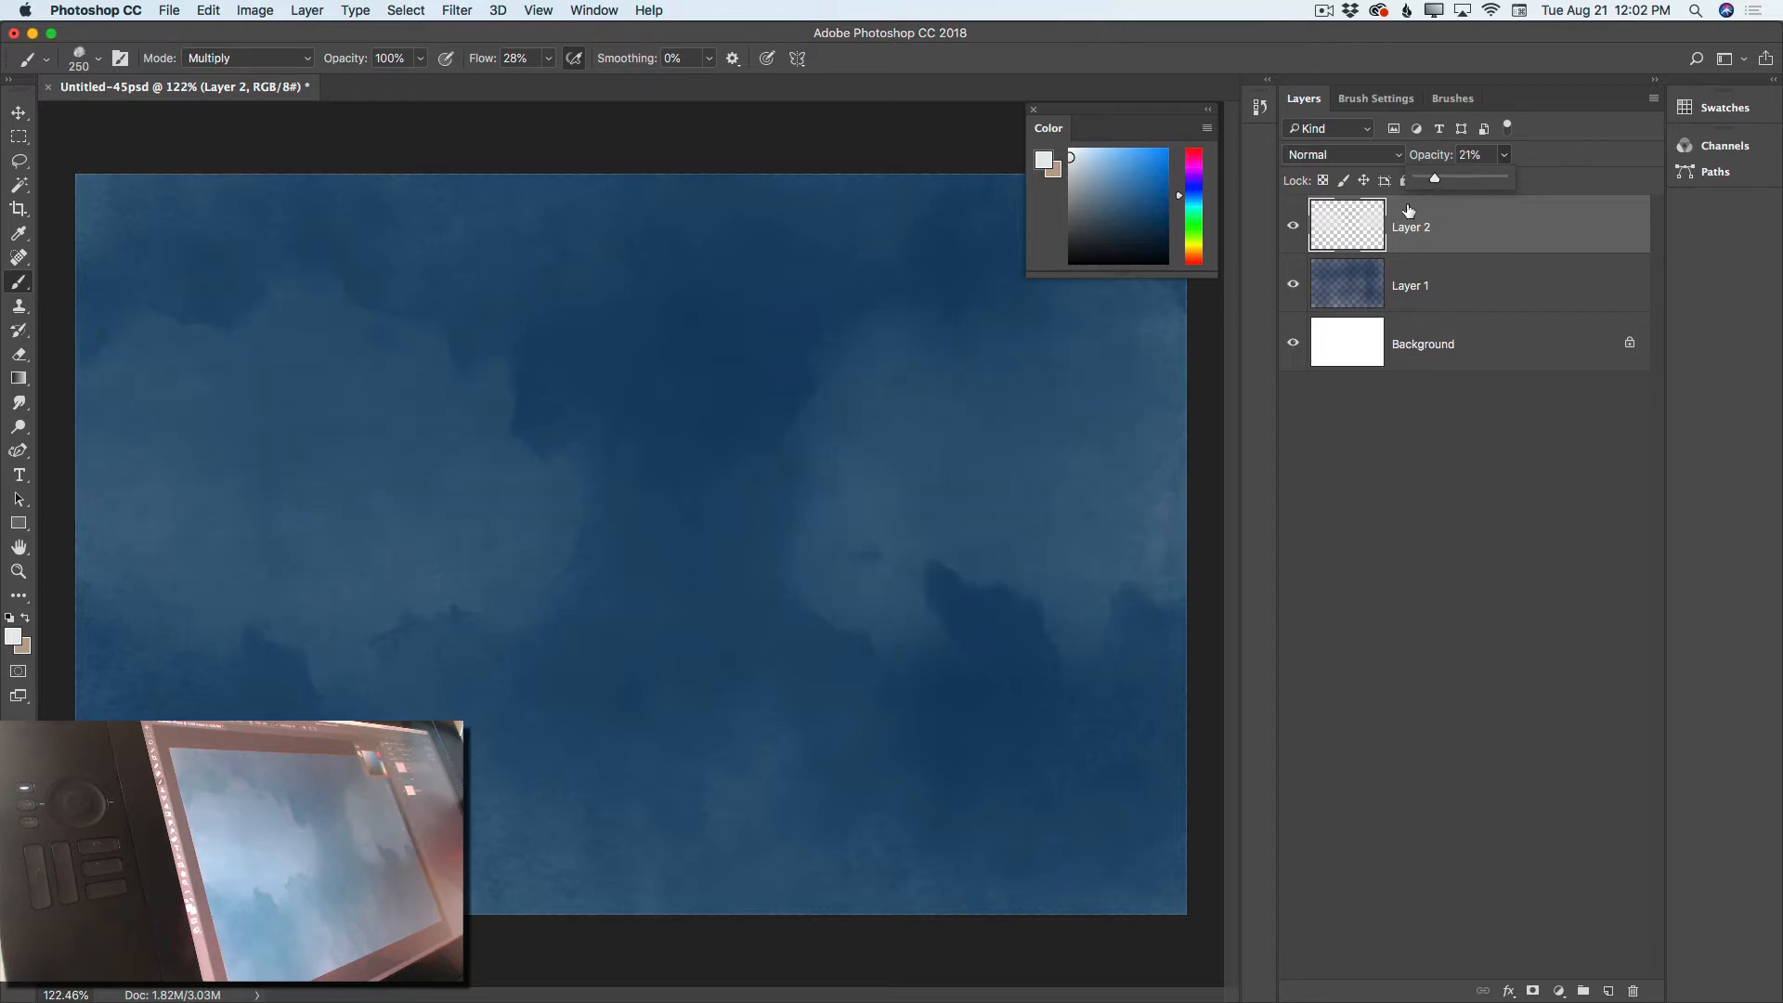
Choose the Soft Round brush from the General Brushes set
click(1453, 98)
scroll(1433, 257, up, 15)
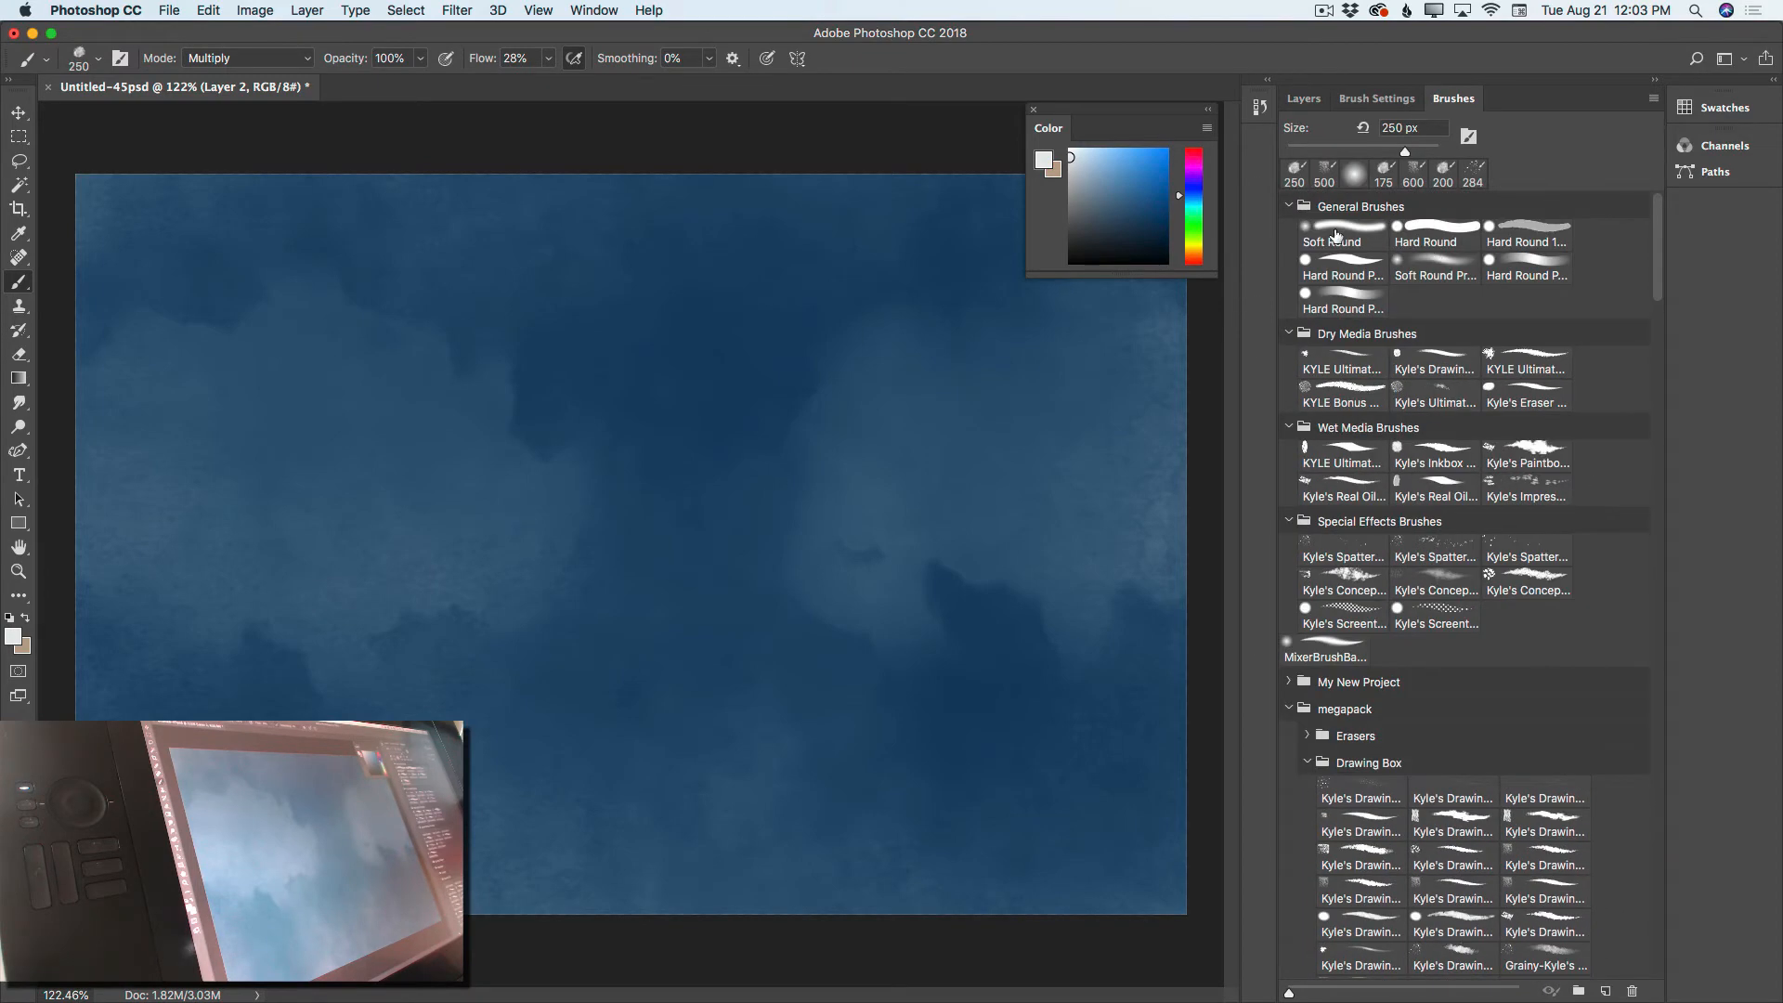
click(1336, 235)
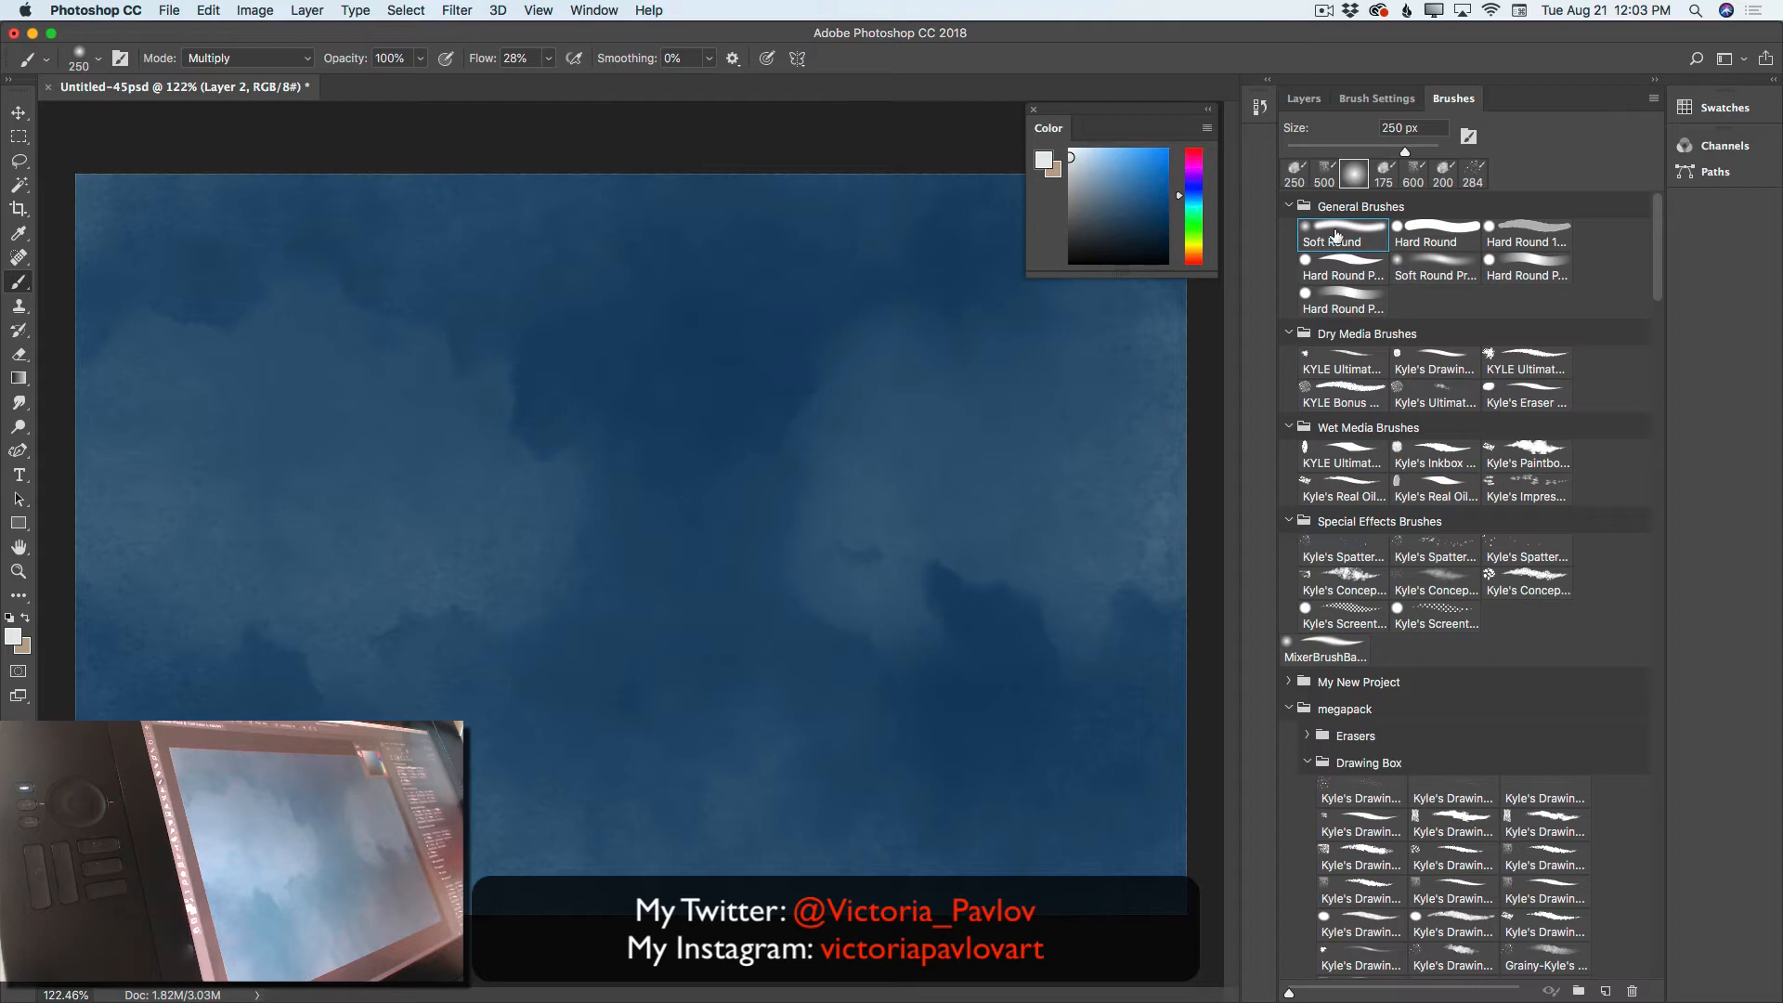
Add a new layer above Layer 2 and paint a large, soft near-white moon in the upper middle of the sky
click(1291, 100)
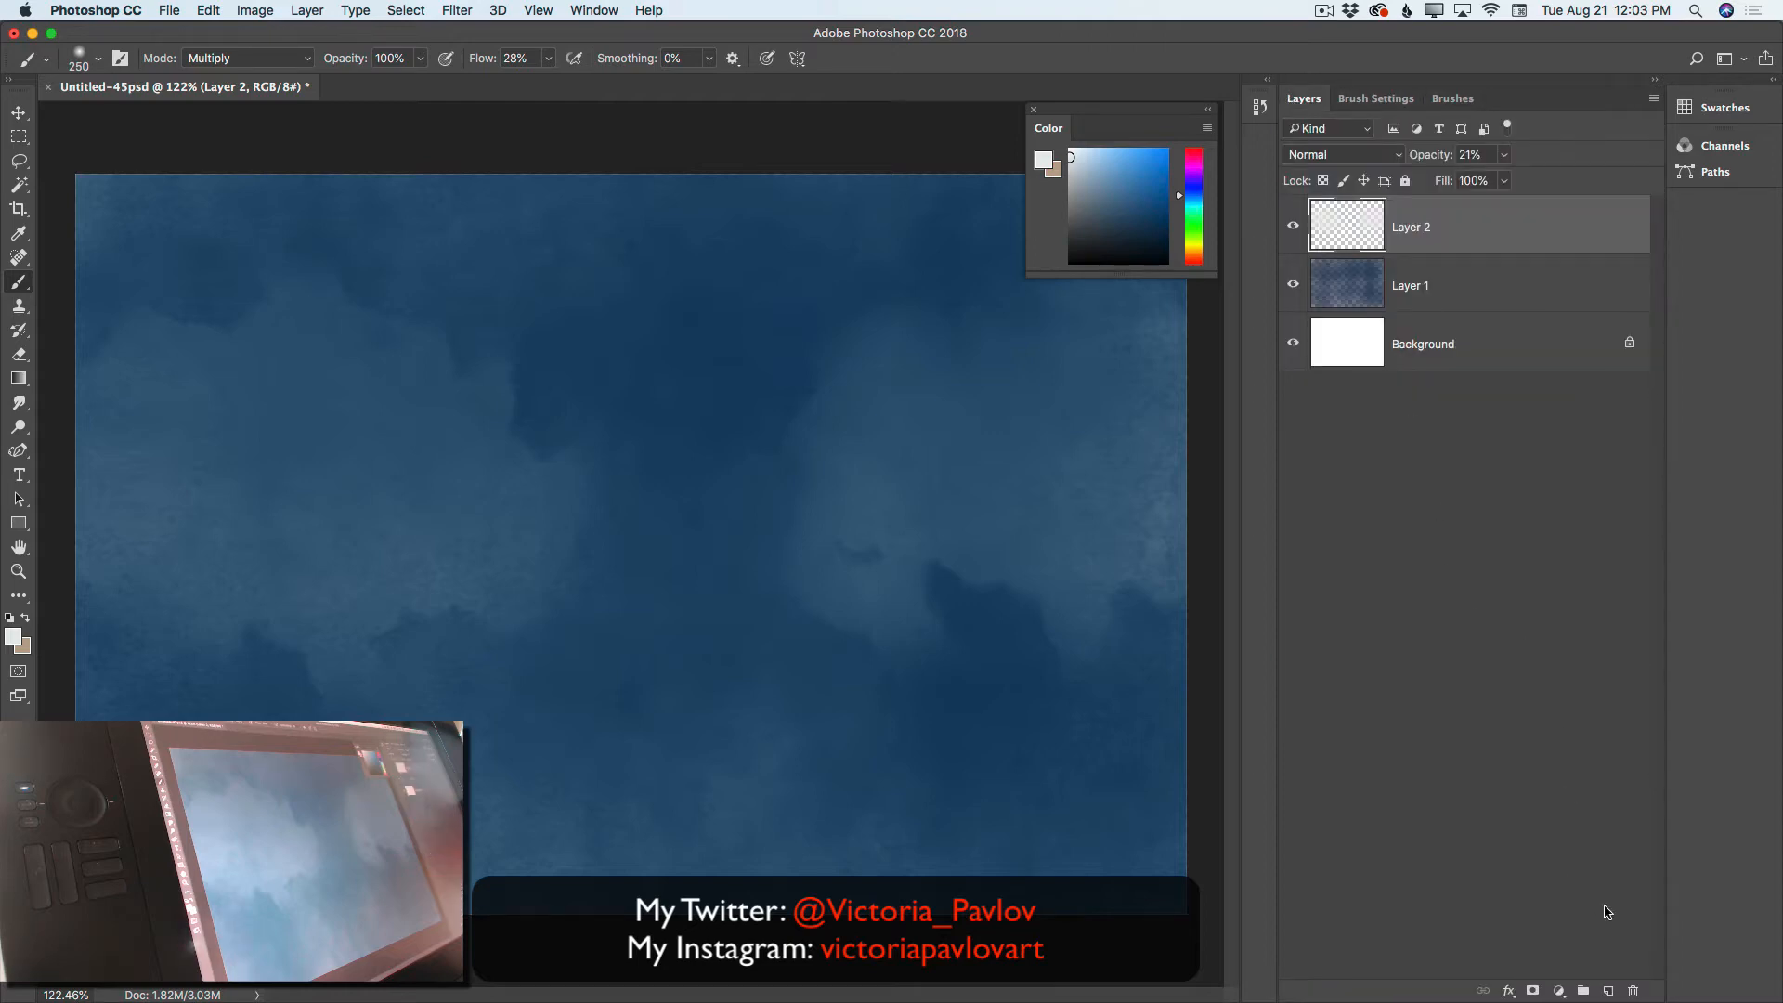
click(1608, 992)
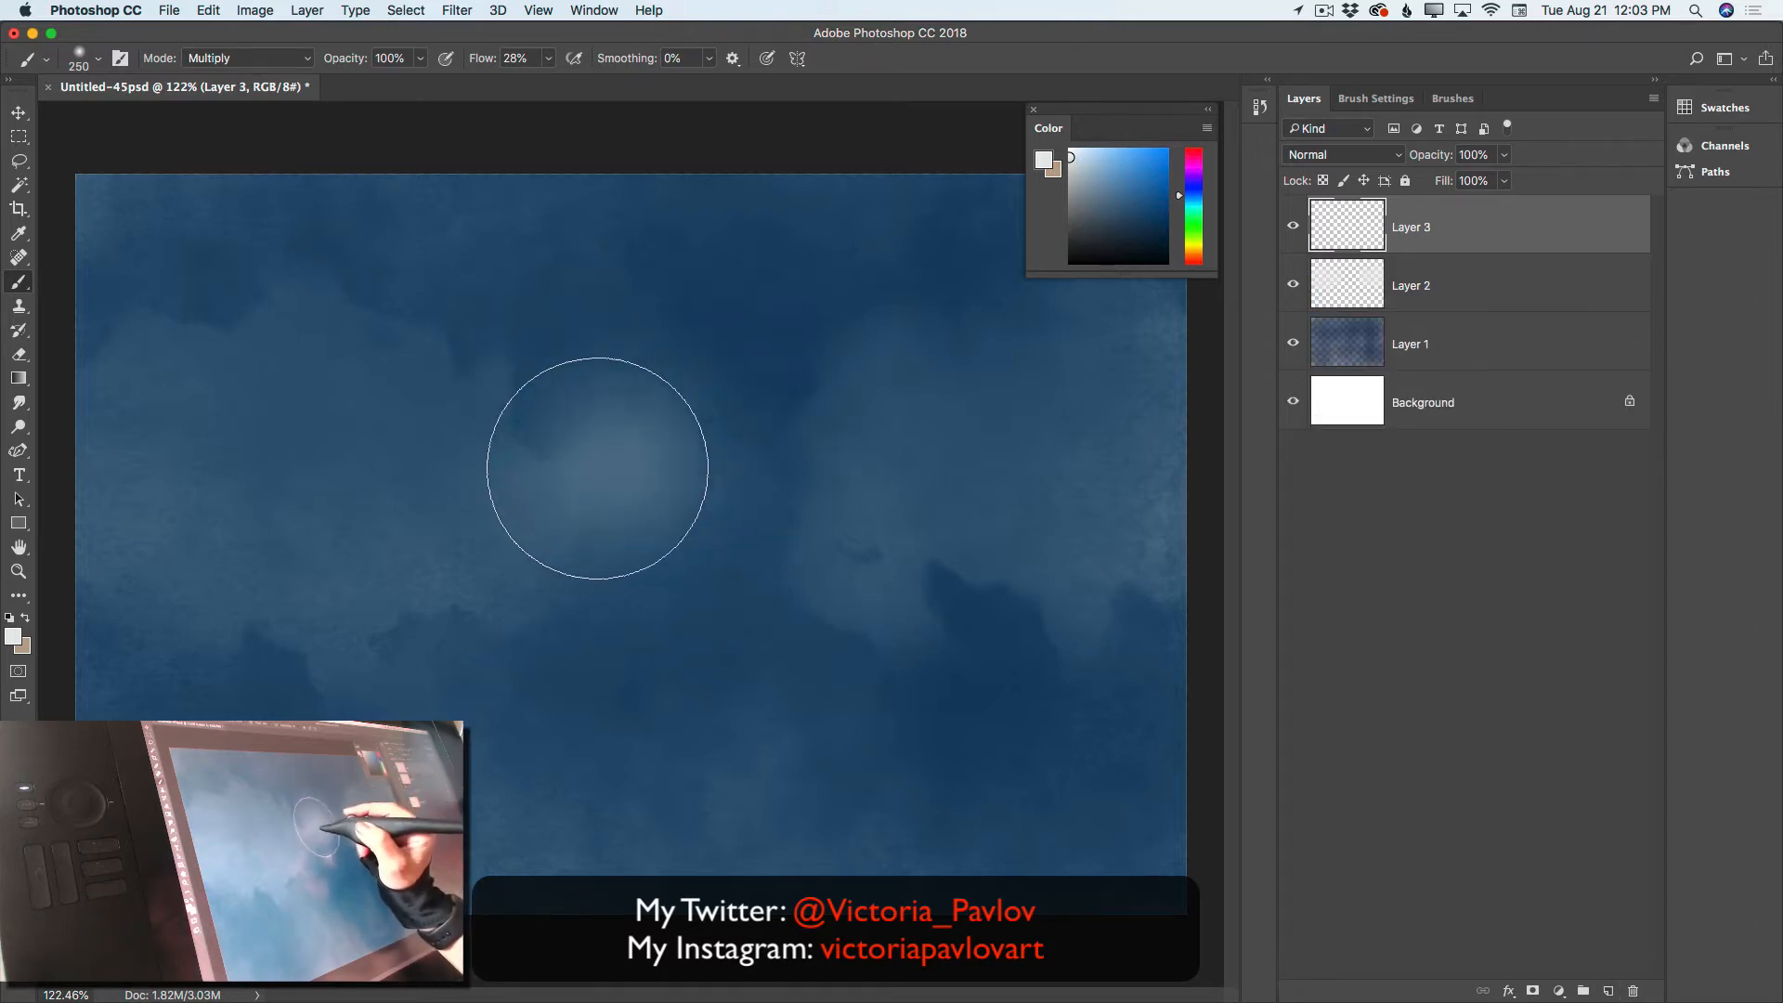
mouse_move(598, 468)
mouse_down()
mouse_move(672, 432)
mouse_move(584, 412)
mouse_move(552, 426)
mouse_move(645, 388)
mouse_move(721, 461)
mouse_move(661, 399)
mouse_move(517, 433)
mouse_move(533, 452)
mouse_move(630, 382)
mouse_move(729, 433)
mouse_move(707, 403)
mouse_move(574, 378)
mouse_move(533, 446)
mouse_move(598, 382)
mouse_move(736, 415)
mouse_move(708, 532)
mouse_move(576, 529)
mouse_move(593, 416)
mouse_move(693, 446)
mouse_move(594, 533)
mouse_move(518, 448)
mouse_move(591, 378)
mouse_move(688, 466)
mouse_move(677, 427)
mouse_move(553, 382)
mouse_move(517, 468)
mouse_move(664, 537)
mouse_move(532, 501)
mouse_move(511, 405)
mouse_move(614, 380)
mouse_move(585, 381)
mouse_move(532, 482)
mouse_move(644, 523)
mouse_move(543, 389)
mouse_move(651, 364)
mouse_move(725, 440)
mouse_move(631, 361)
mouse_move(719, 452)
mouse_move(686, 543)
mouse_move(717, 439)
mouse_move(605, 376)
mouse_move(521, 415)
mouse_move(545, 508)
mouse_move(528, 414)
mouse_move(589, 372)
mouse_move(690, 369)
mouse_move(735, 438)
mouse_move(606, 379)
mouse_move(526, 444)
mouse_move(569, 529)
mouse_move(684, 513)
mouse_move(708, 480)
mouse_up()
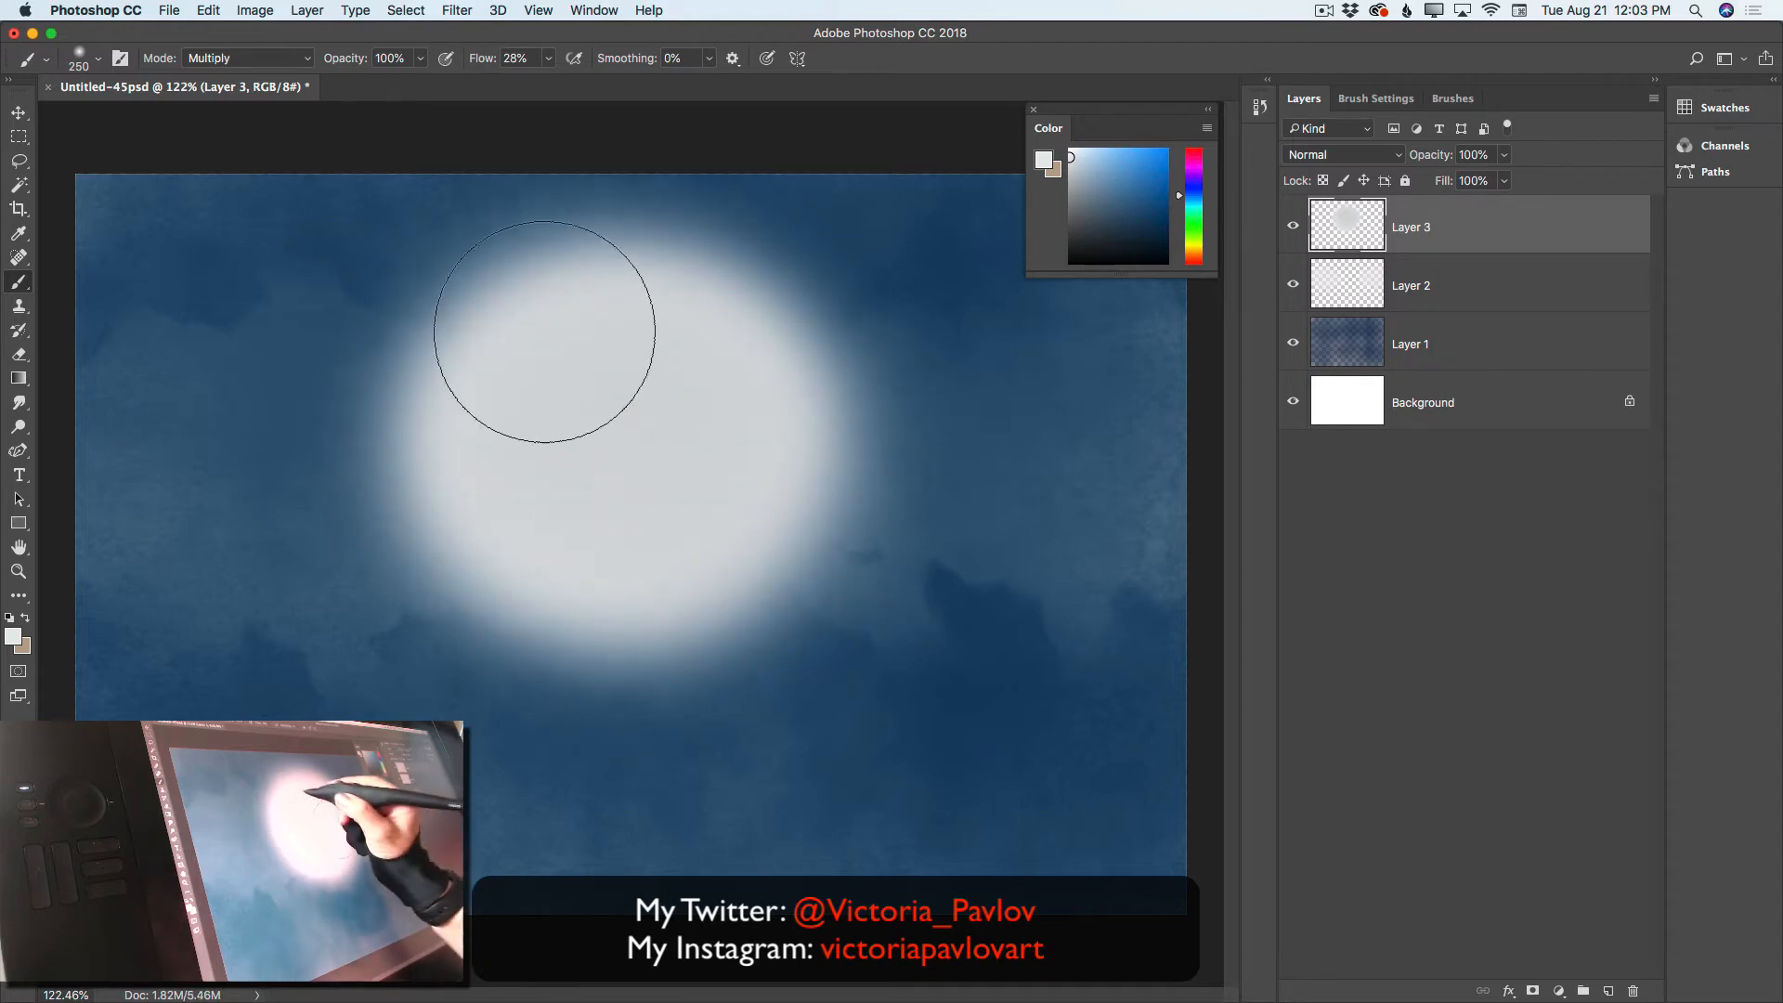
Shade the moon's interior on Layer 3 with a darker gray, leaving a lighter ring around its edge
mouse_move(566, 382)
mouse_down()
mouse_move(652, 383)
mouse_move(687, 449)
mouse_move(640, 500)
mouse_move(580, 499)
mouse_move(615, 515)
mouse_move(703, 486)
mouse_move(643, 536)
mouse_move(578, 321)
mouse_move(551, 363)
mouse_move(570, 507)
mouse_move(613, 518)
mouse_move(675, 453)
mouse_move(590, 428)
mouse_move(654, 374)
mouse_move(712, 435)
mouse_move(665, 502)
mouse_move(673, 438)
mouse_move(592, 390)
mouse_move(552, 411)
mouse_move(567, 387)
mouse_move(546, 405)
mouse_move(588, 470)
mouse_move(698, 462)
mouse_move(640, 528)
mouse_move(596, 528)
mouse_move(704, 484)
mouse_move(641, 413)
mouse_move(563, 480)
mouse_move(656, 478)
mouse_up()
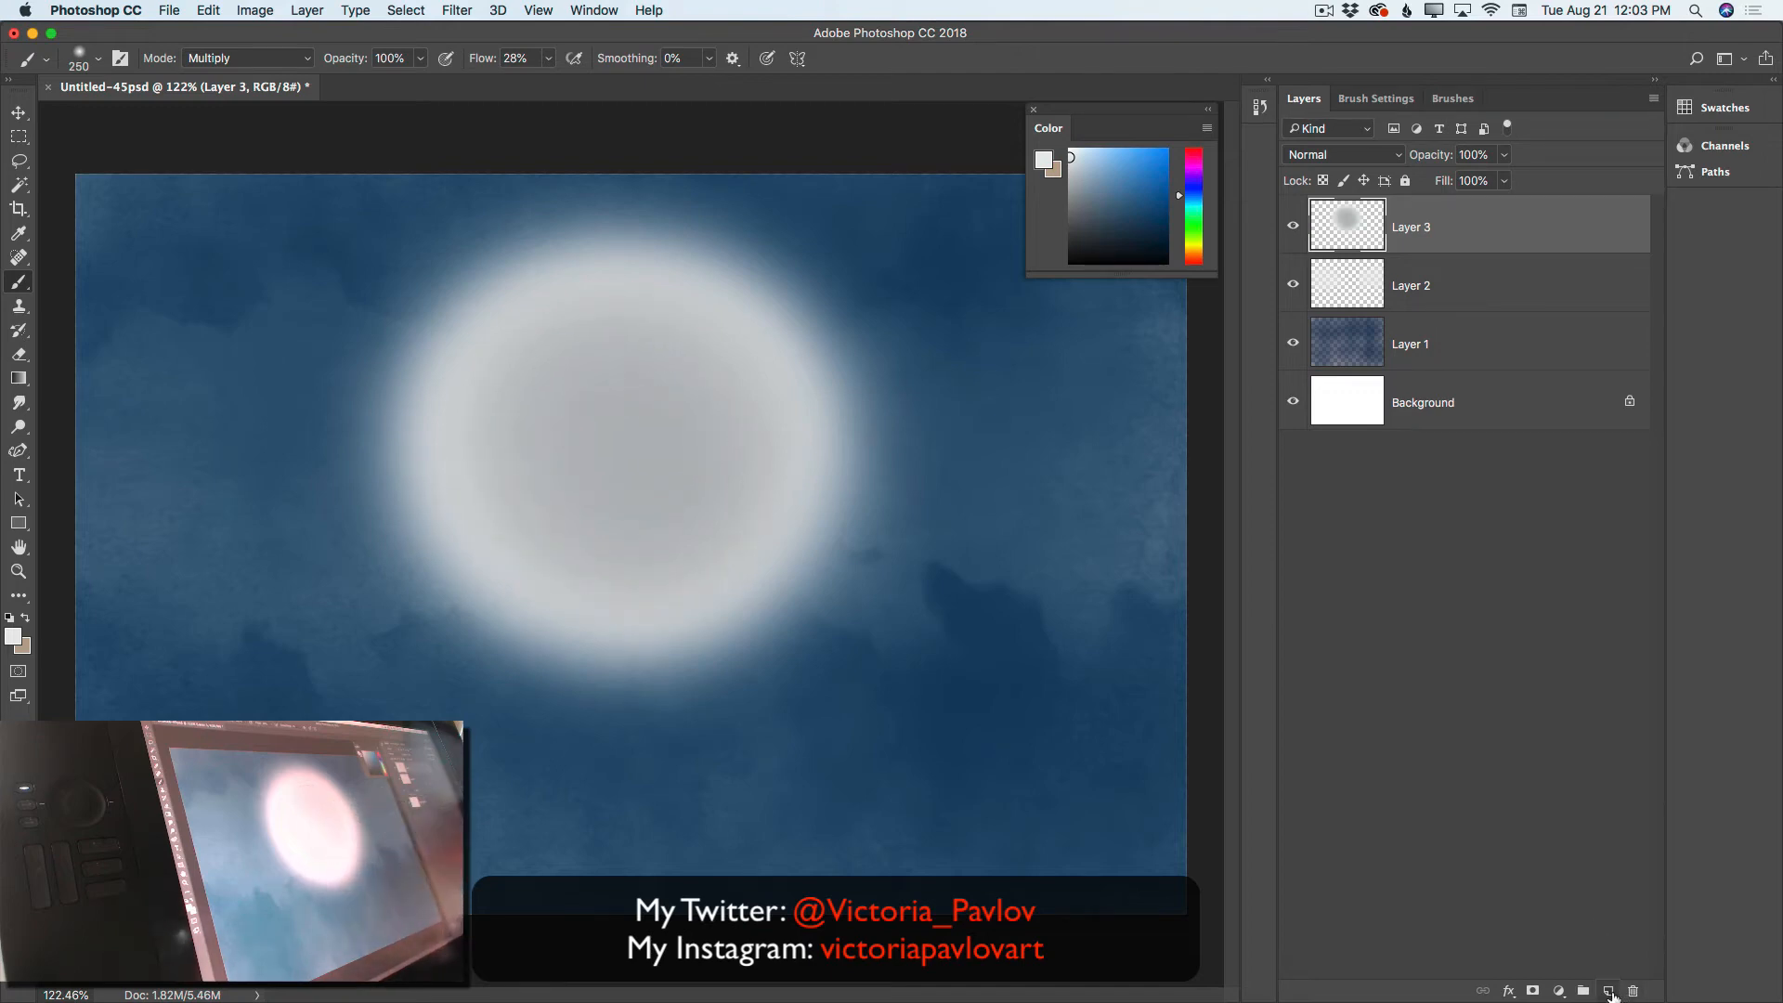
Add a new layer above the moon, choose black as the foreground color and reduce the brush to 40 px
click(1610, 993)
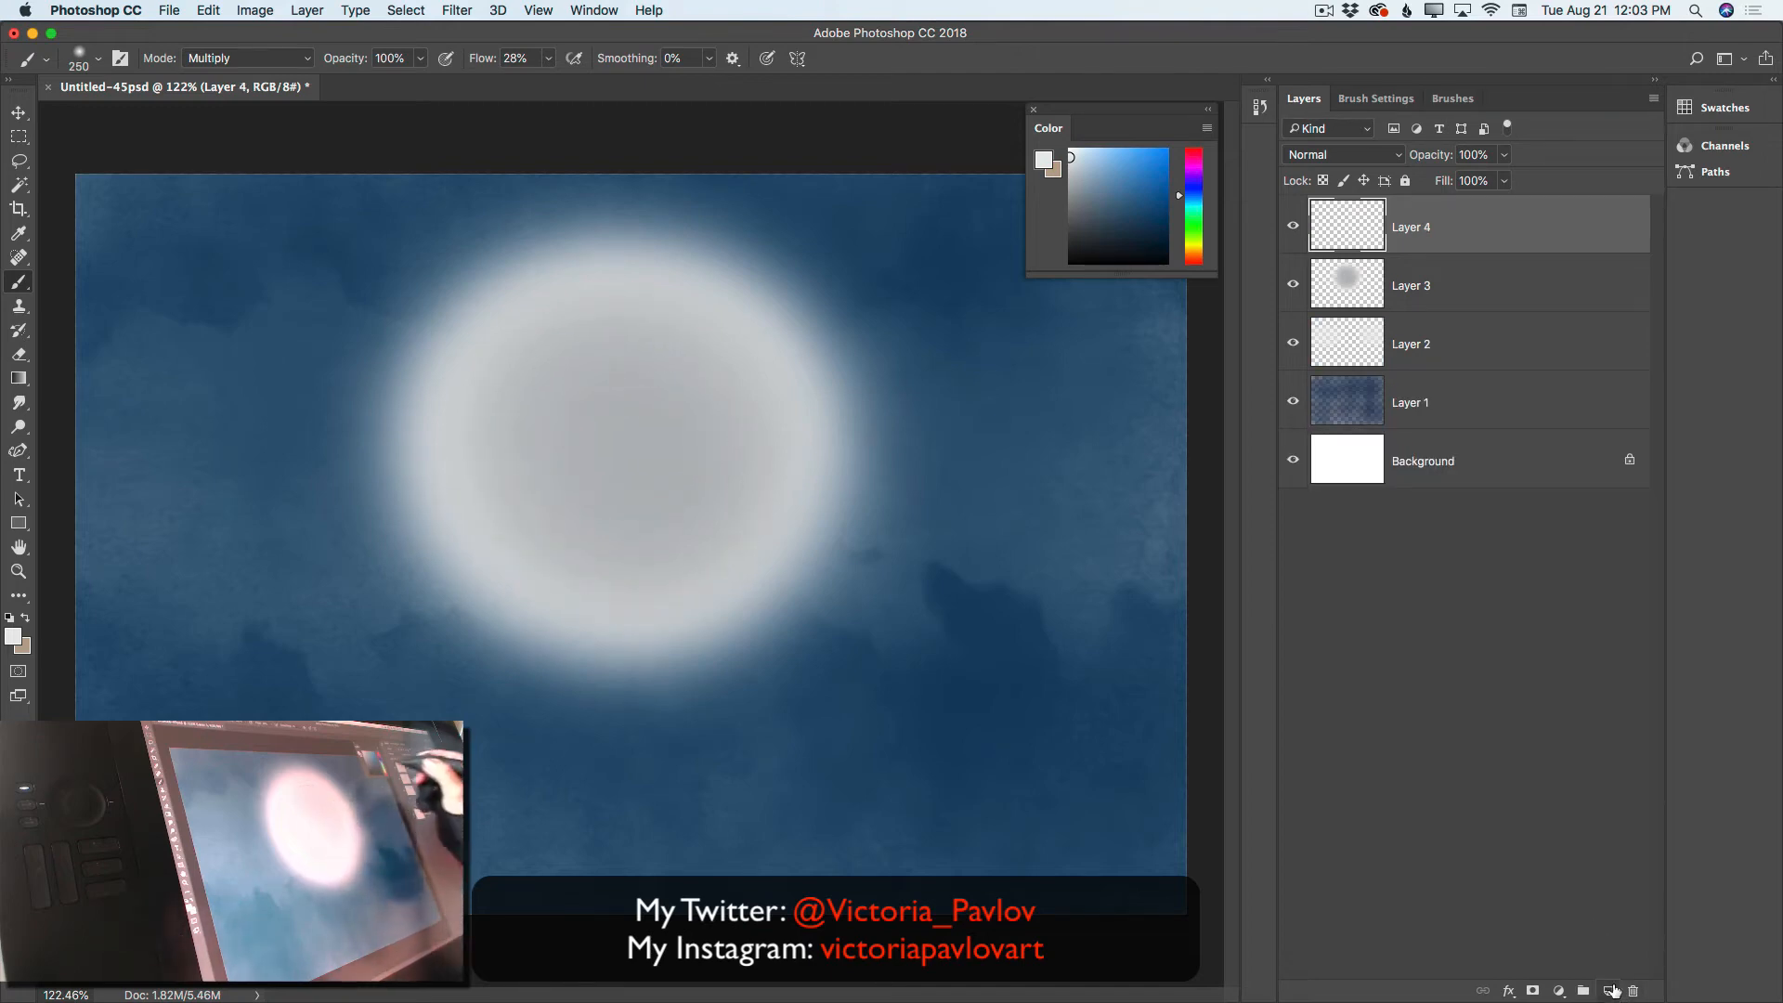
drag(1087, 240, 1077, 251)
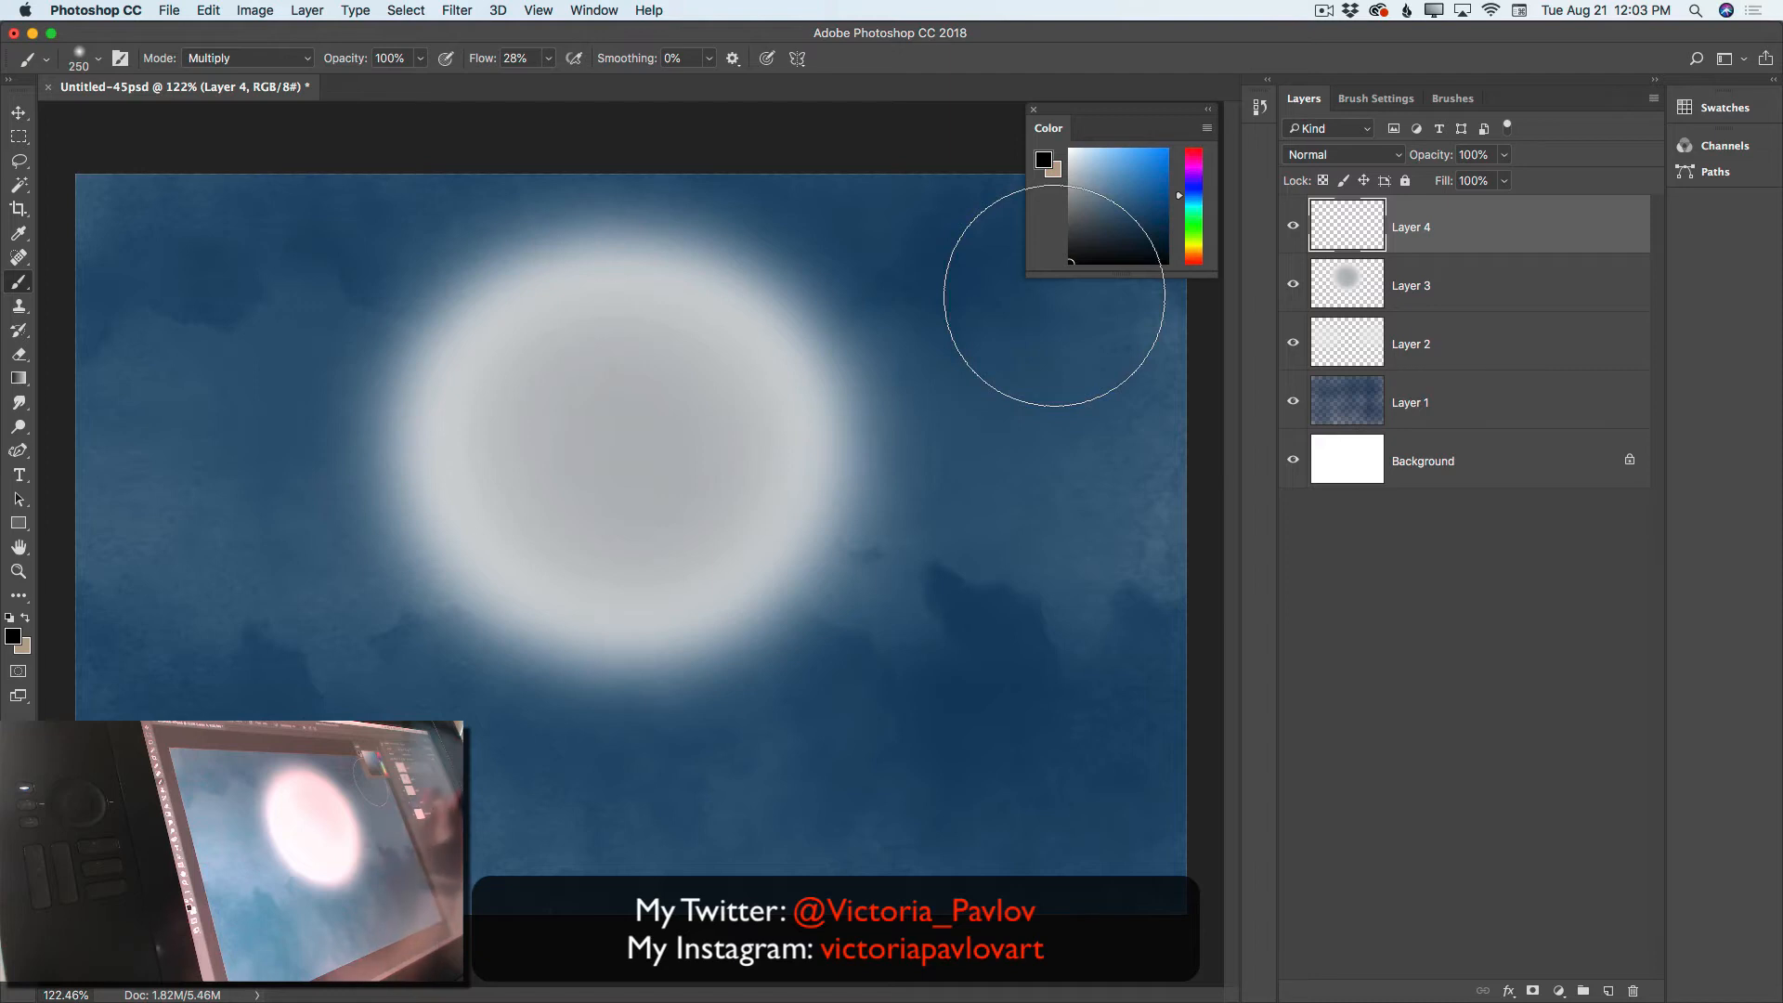
key(bracketleft)
key(bracketleft)
key(bracketleft)
key(bracketleft)
key(bracketleft)
key(bracketleft)
key(bracketleft)
key(bracketleft)
key(bracketleft)
key(bracketleft)
key(bracketleft)
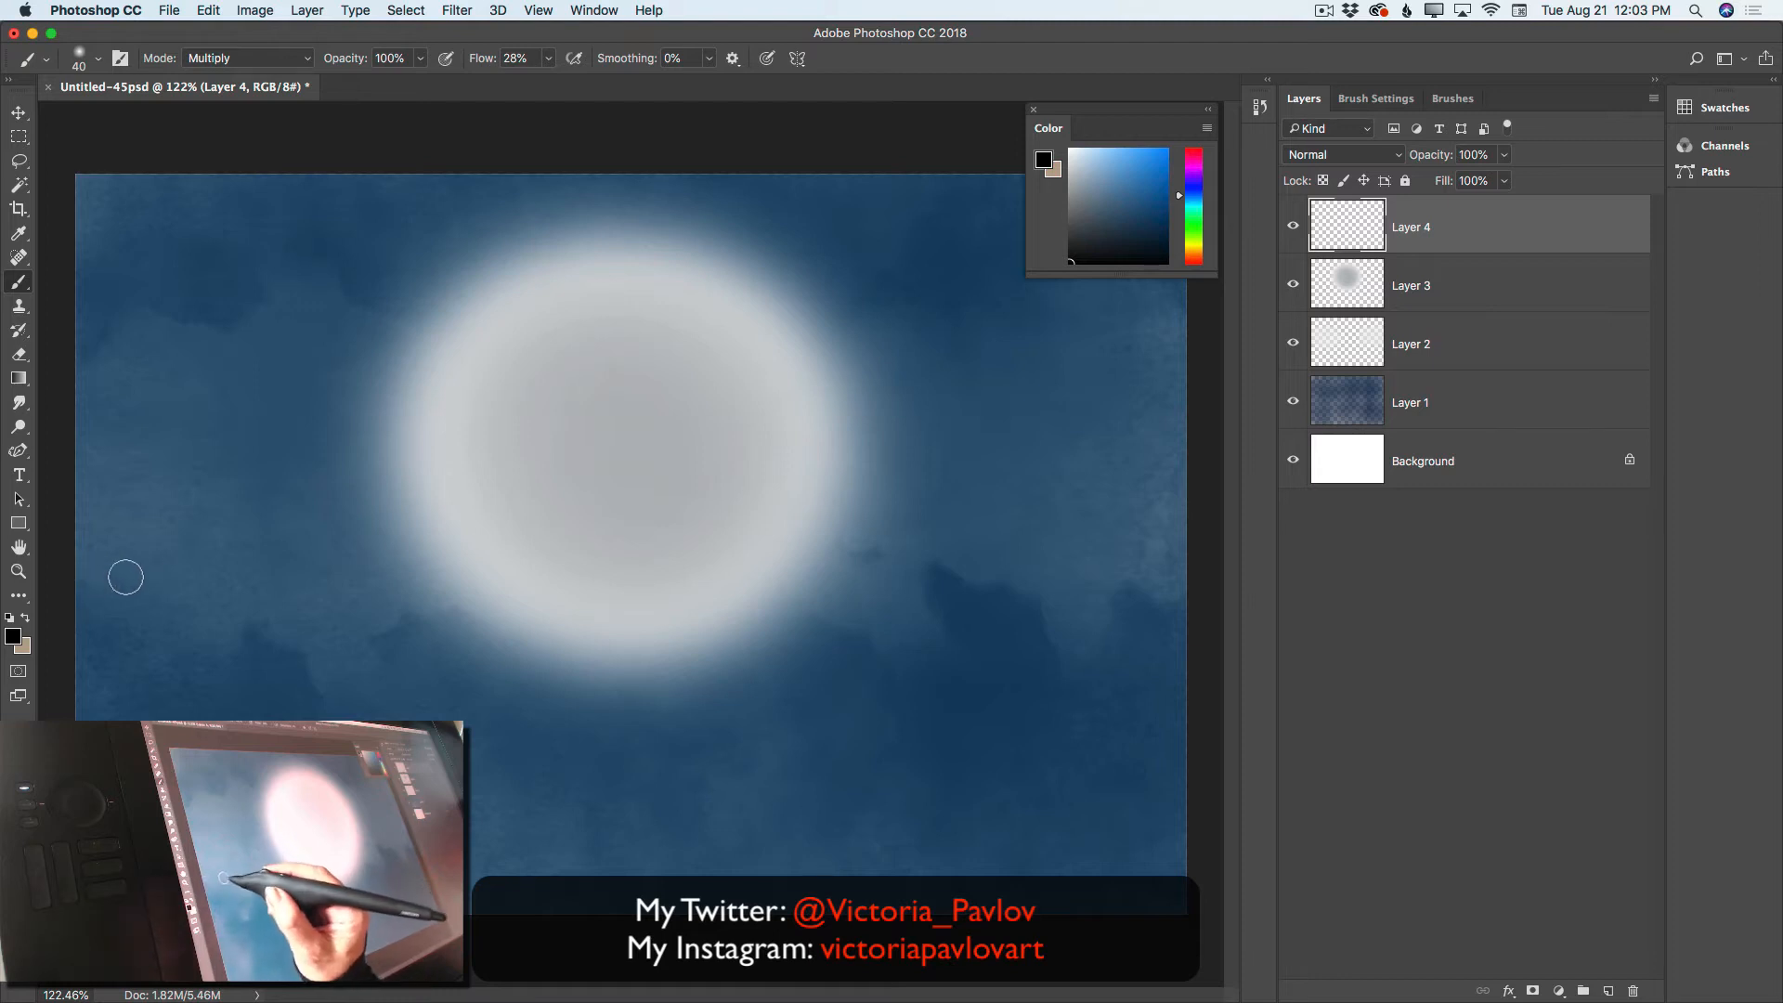
Paint a long black branch from the canvas's left edge beneath the moon, and taper its tip and edges with a 25 px eraser
mouse_move(65, 586)
mouse_down()
mouse_move(152, 601)
mouse_move(71, 618)
mouse_move(127, 617)
mouse_move(72, 639)
mouse_move(116, 617)
mouse_move(103, 594)
mouse_move(294, 609)
mouse_move(180, 605)
mouse_move(68, 573)
mouse_move(366, 637)
mouse_move(715, 655)
mouse_up()
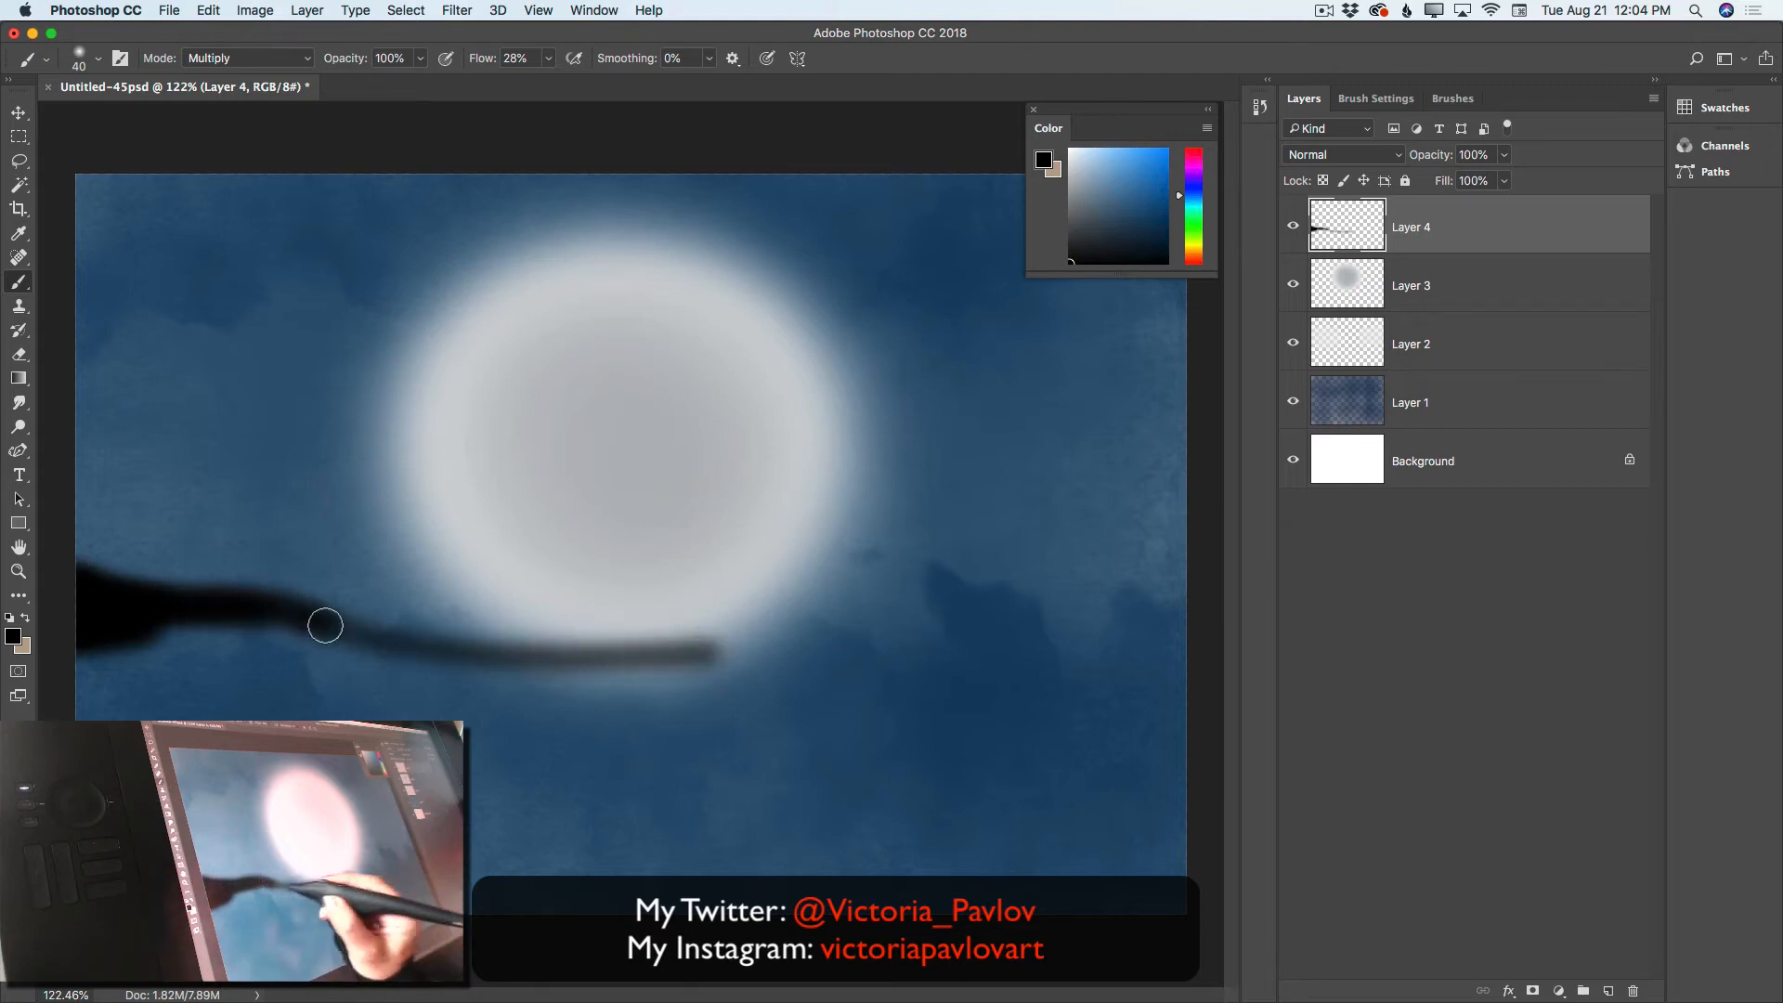
mouse_move(314, 622)
mouse_down()
mouse_move(430, 645)
mouse_move(610, 645)
mouse_move(670, 624)
mouse_up()
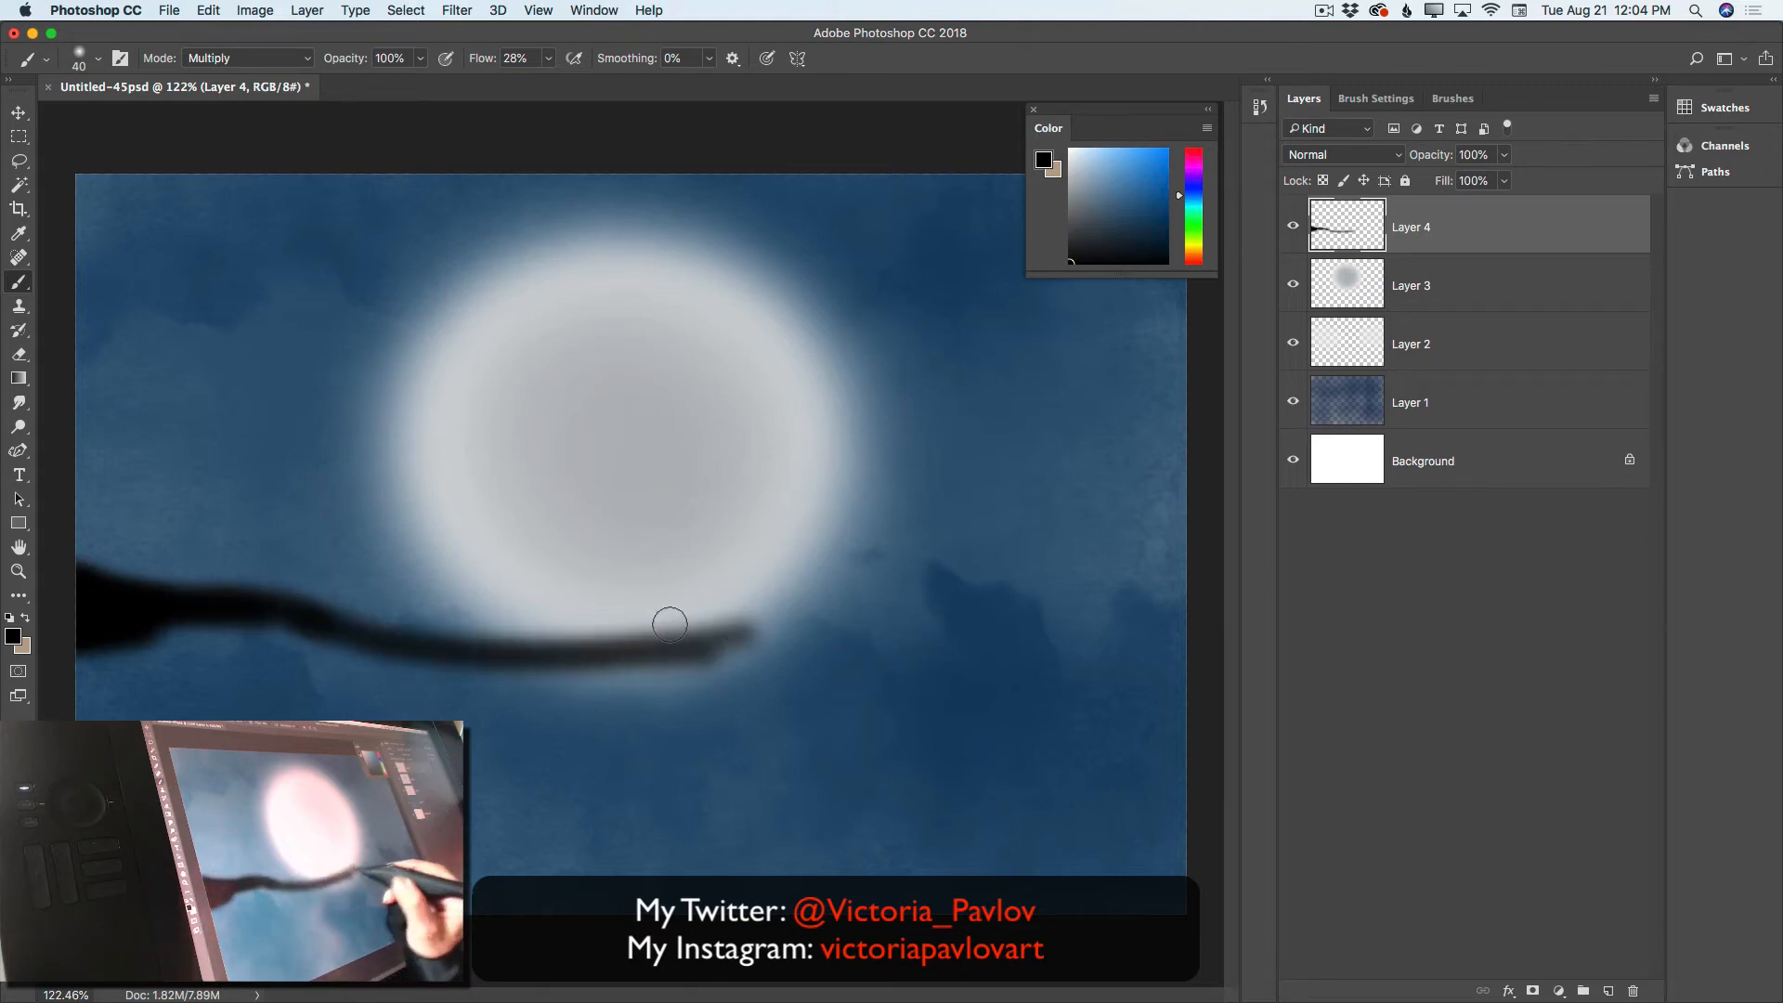
mouse_move(306, 615)
mouse_down()
mouse_move(410, 645)
mouse_move(730, 640)
mouse_move(1011, 542)
mouse_move(736, 638)
mouse_up()
mouse_move(879, 597)
mouse_down()
mouse_move(597, 671)
mouse_move(469, 665)
mouse_move(613, 664)
mouse_move(634, 661)
mouse_move(518, 668)
mouse_move(769, 626)
mouse_move(607, 663)
mouse_move(480, 664)
mouse_move(253, 618)
mouse_move(486, 674)
mouse_move(579, 671)
mouse_move(381, 668)
mouse_move(305, 630)
mouse_move(69, 670)
mouse_move(177, 627)
mouse_move(88, 658)
mouse_move(264, 623)
mouse_move(71, 668)
mouse_move(164, 640)
mouse_move(353, 642)
mouse_up()
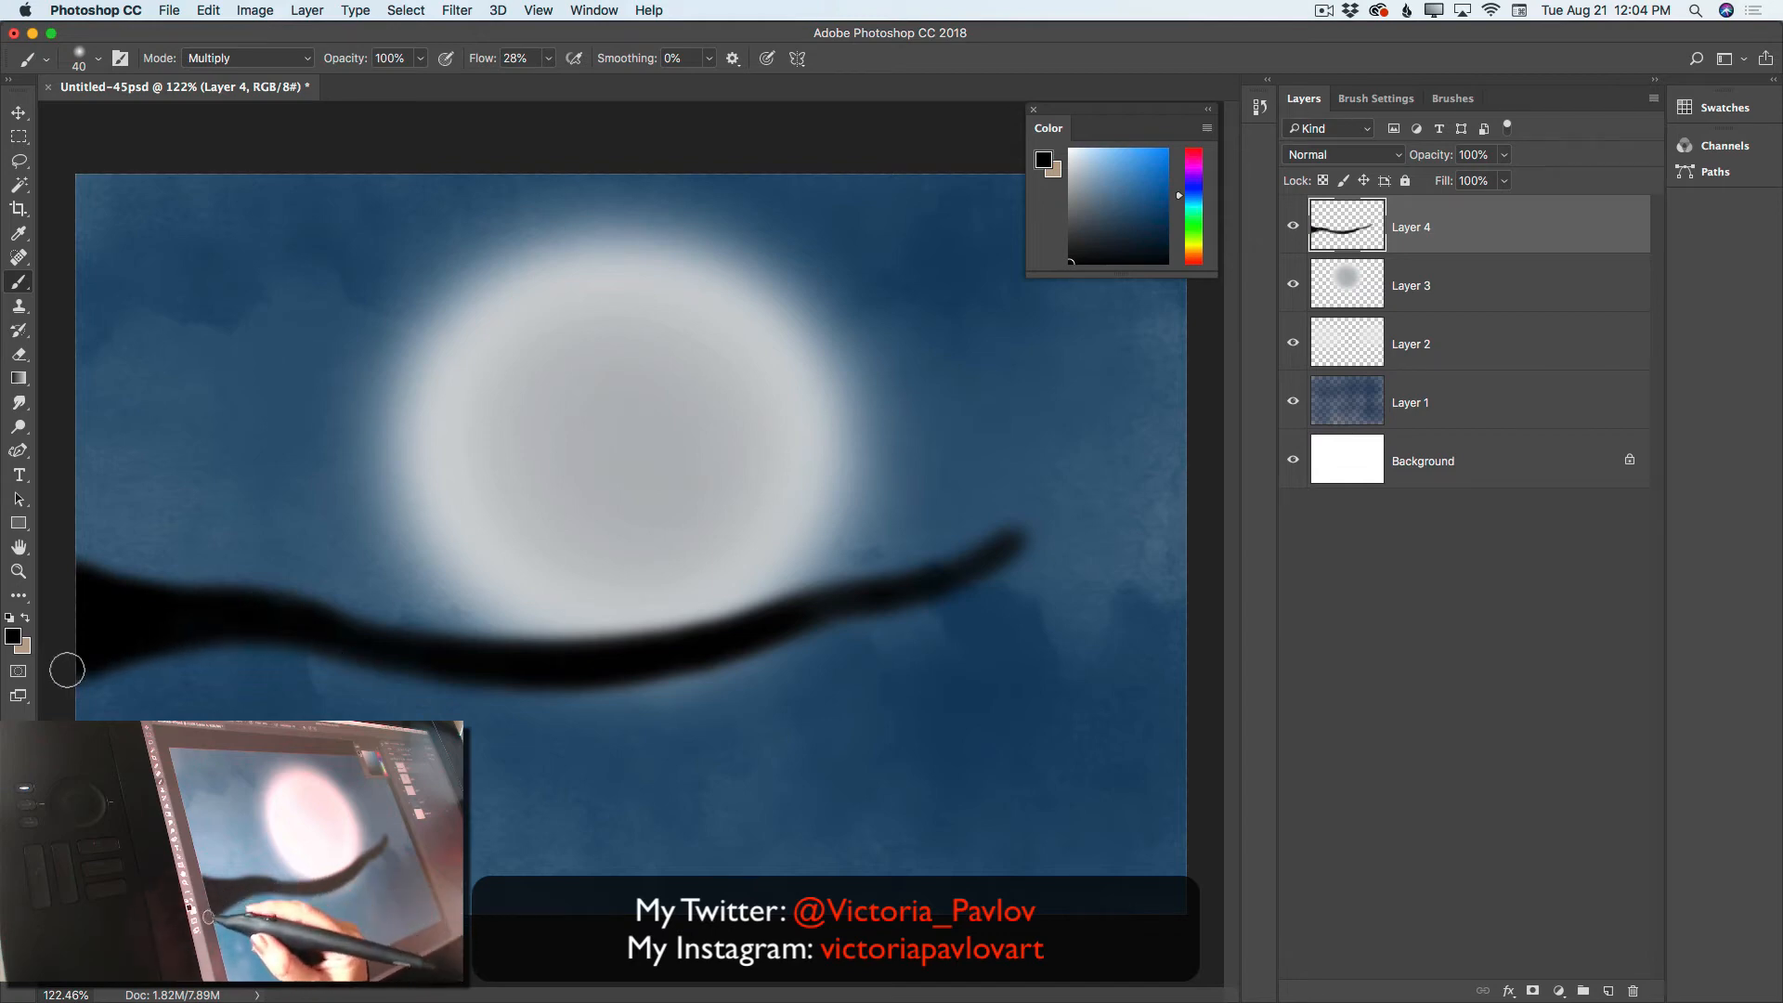
click(26, 352)
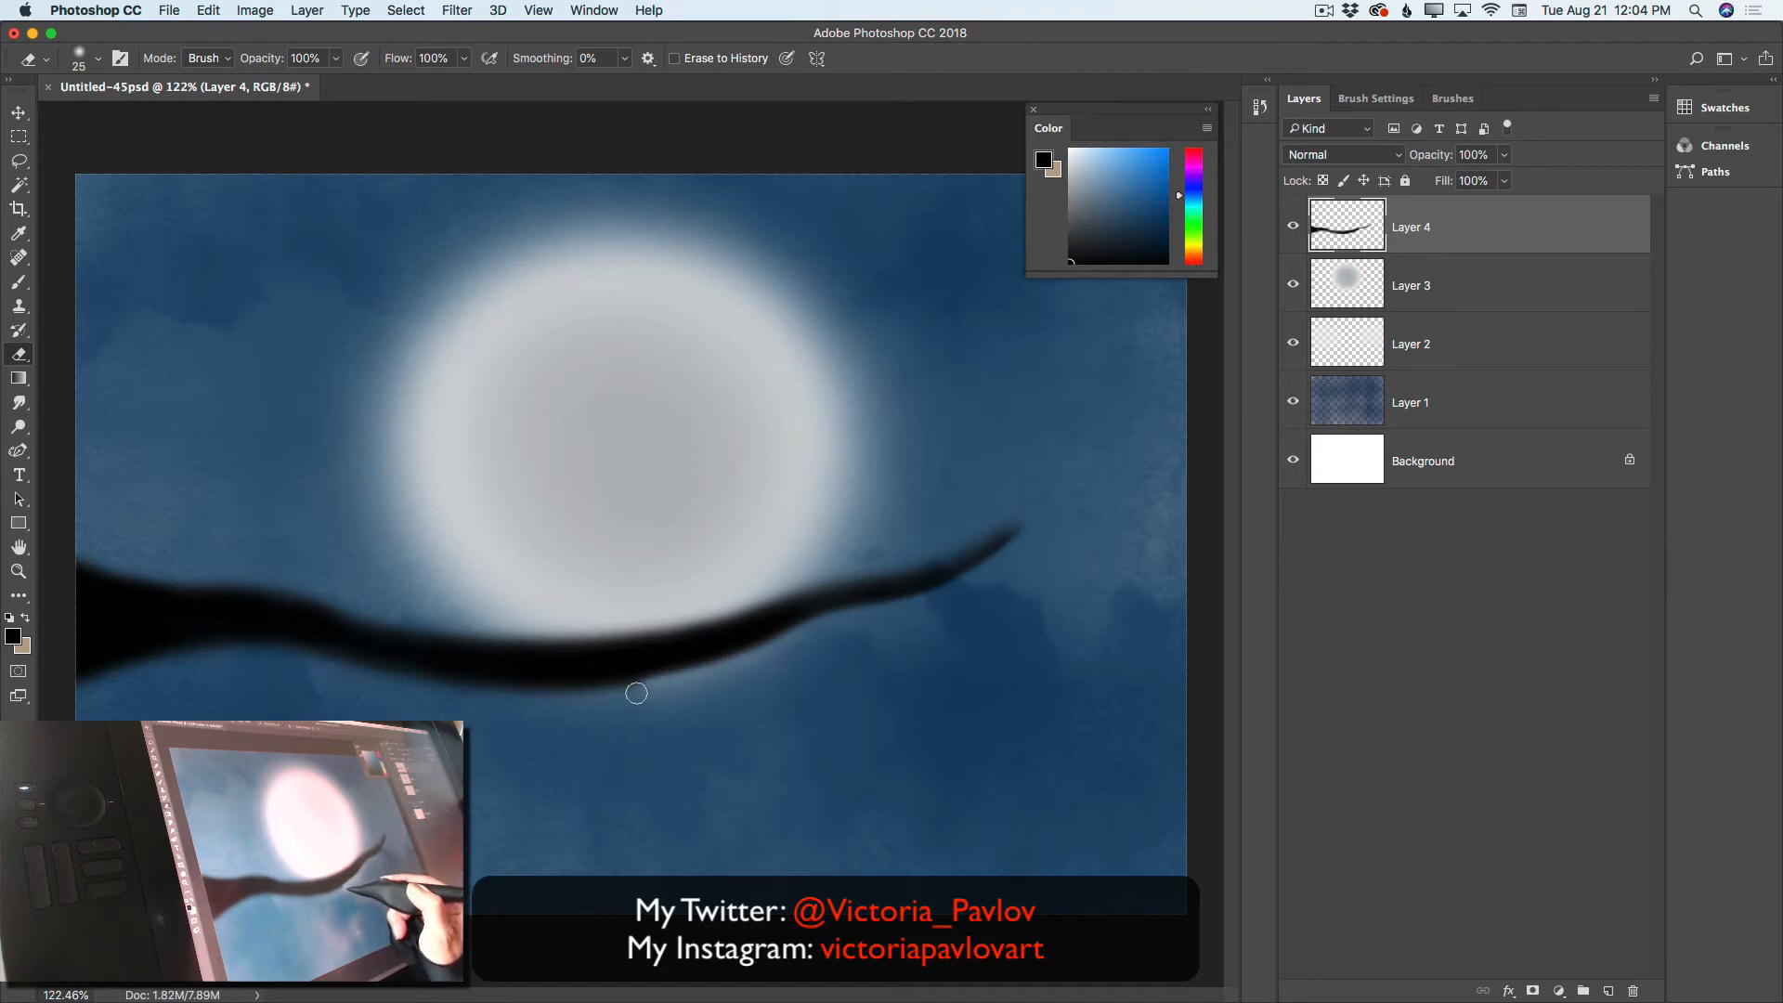
mouse_move(510, 706)
mouse_down()
mouse_move(687, 677)
mouse_move(855, 618)
mouse_up()
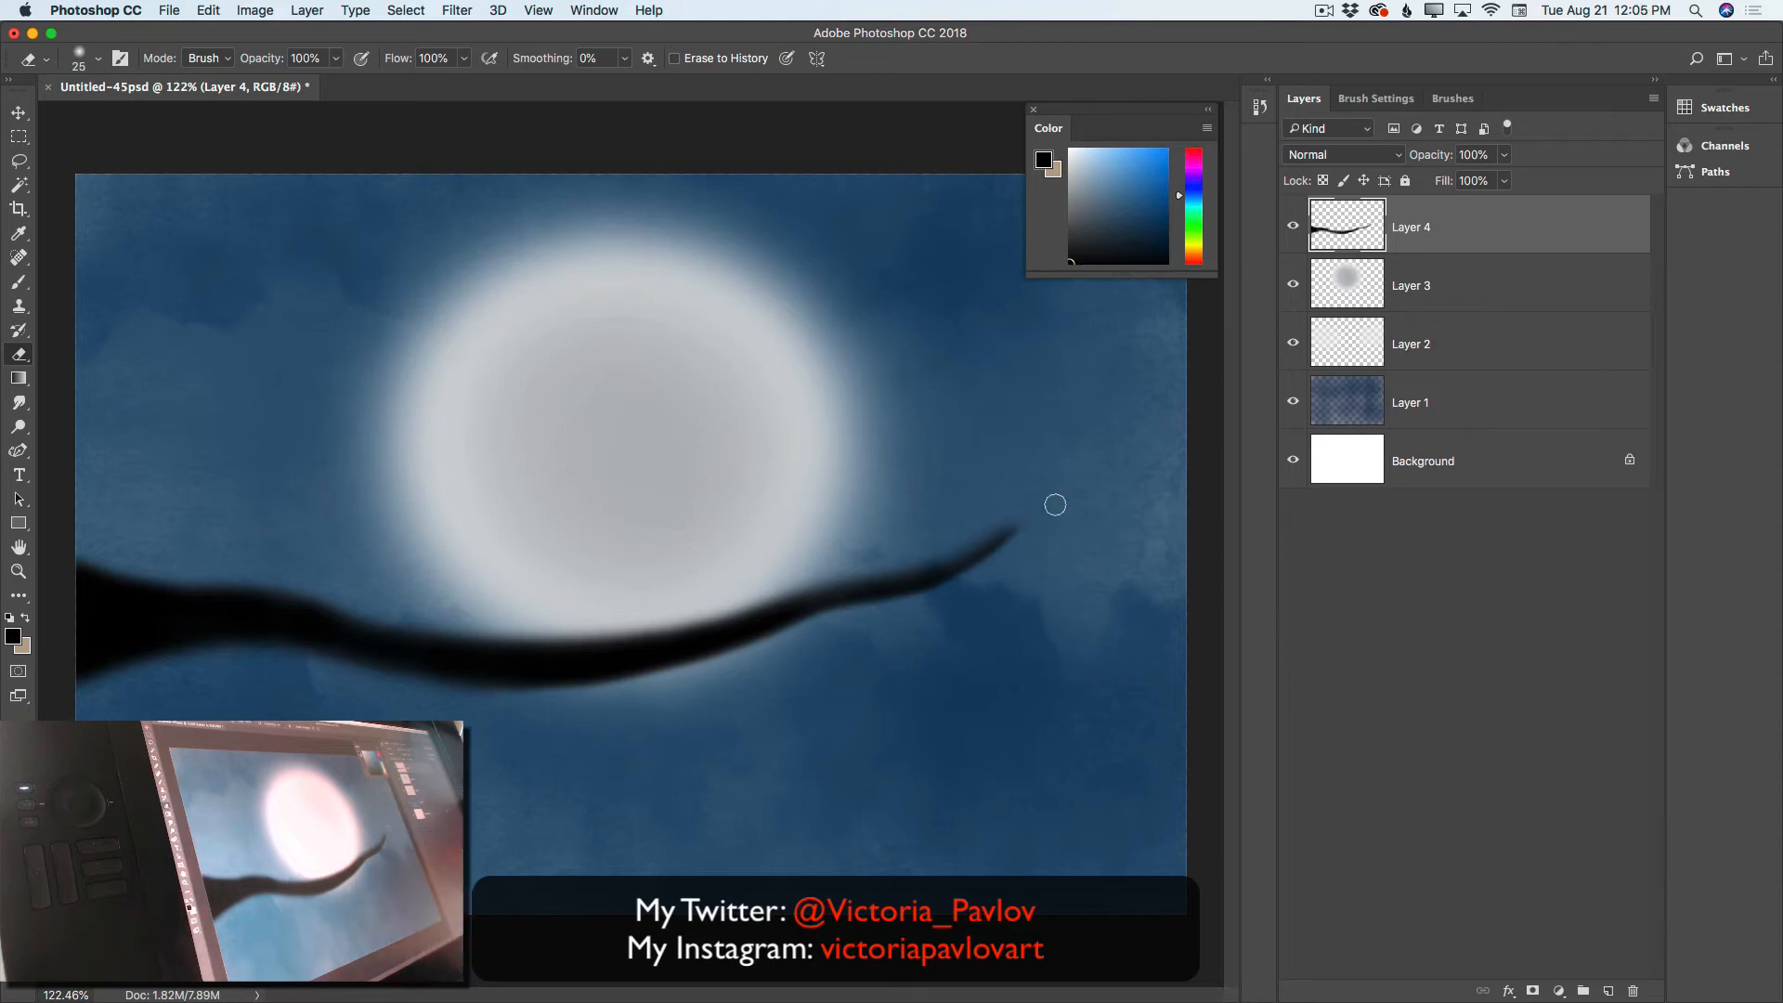
On a new layer, paint a short upright twig near the branch's thick end at 25 px and thin its tip with the eraser
click(1610, 992)
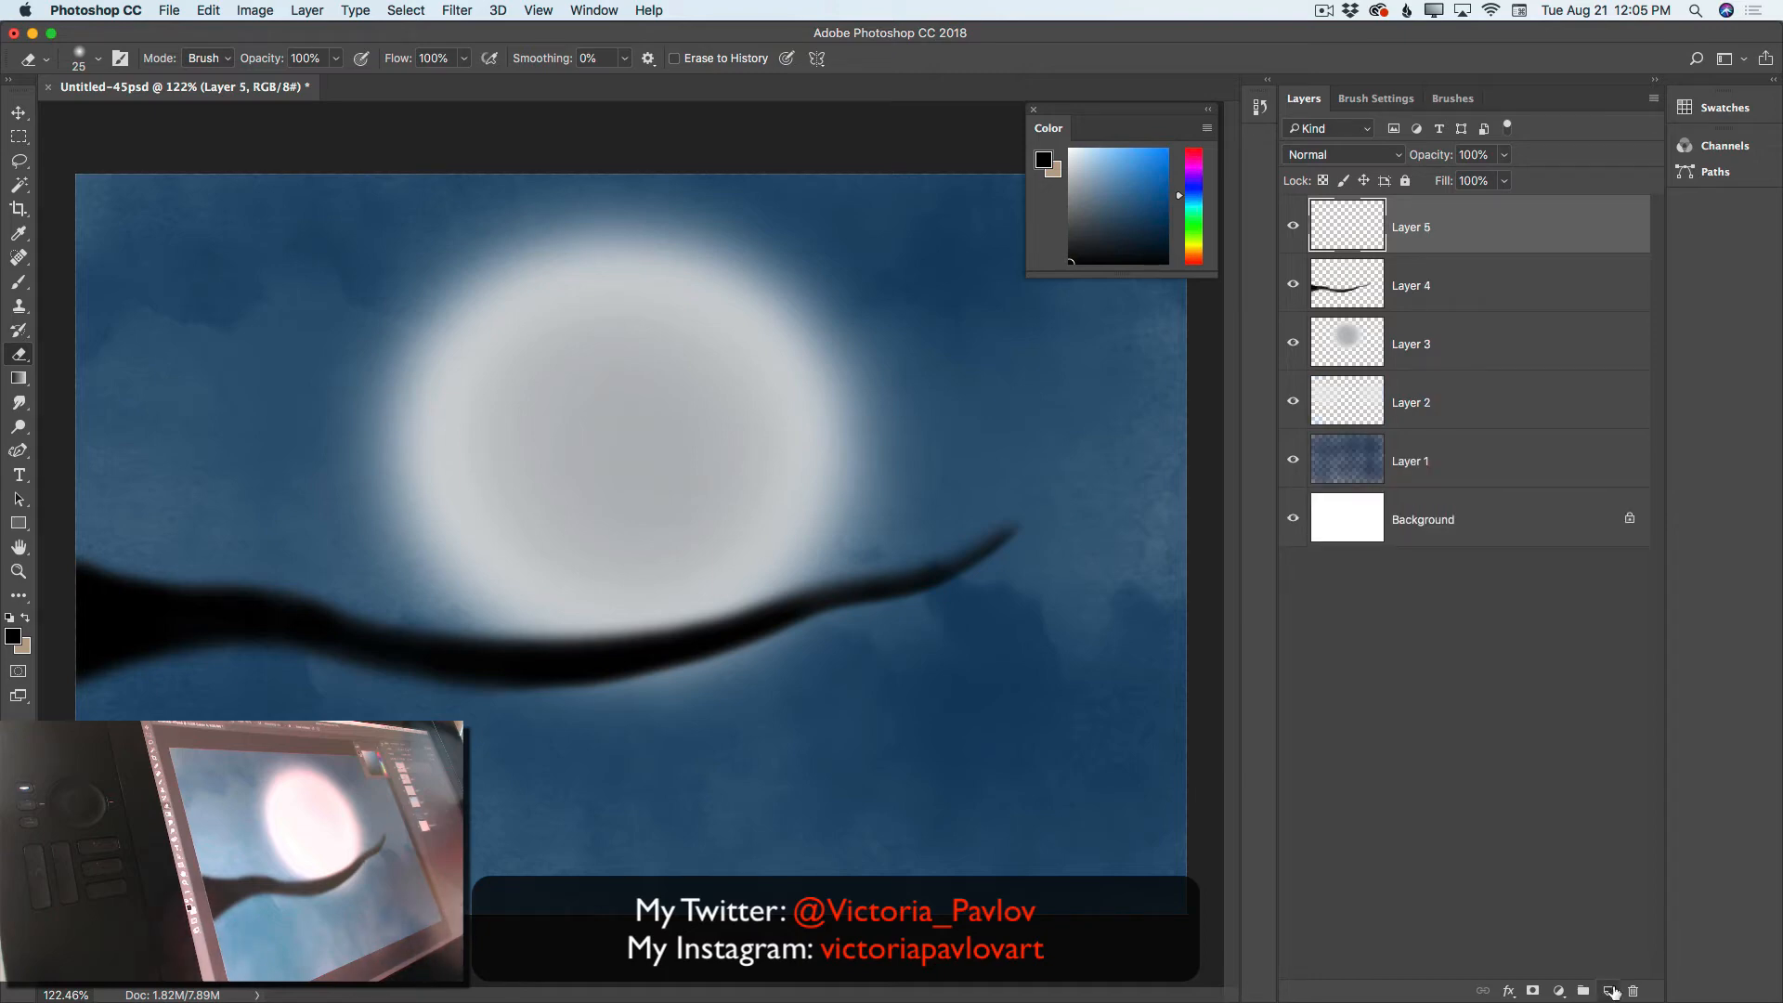
click(19, 283)
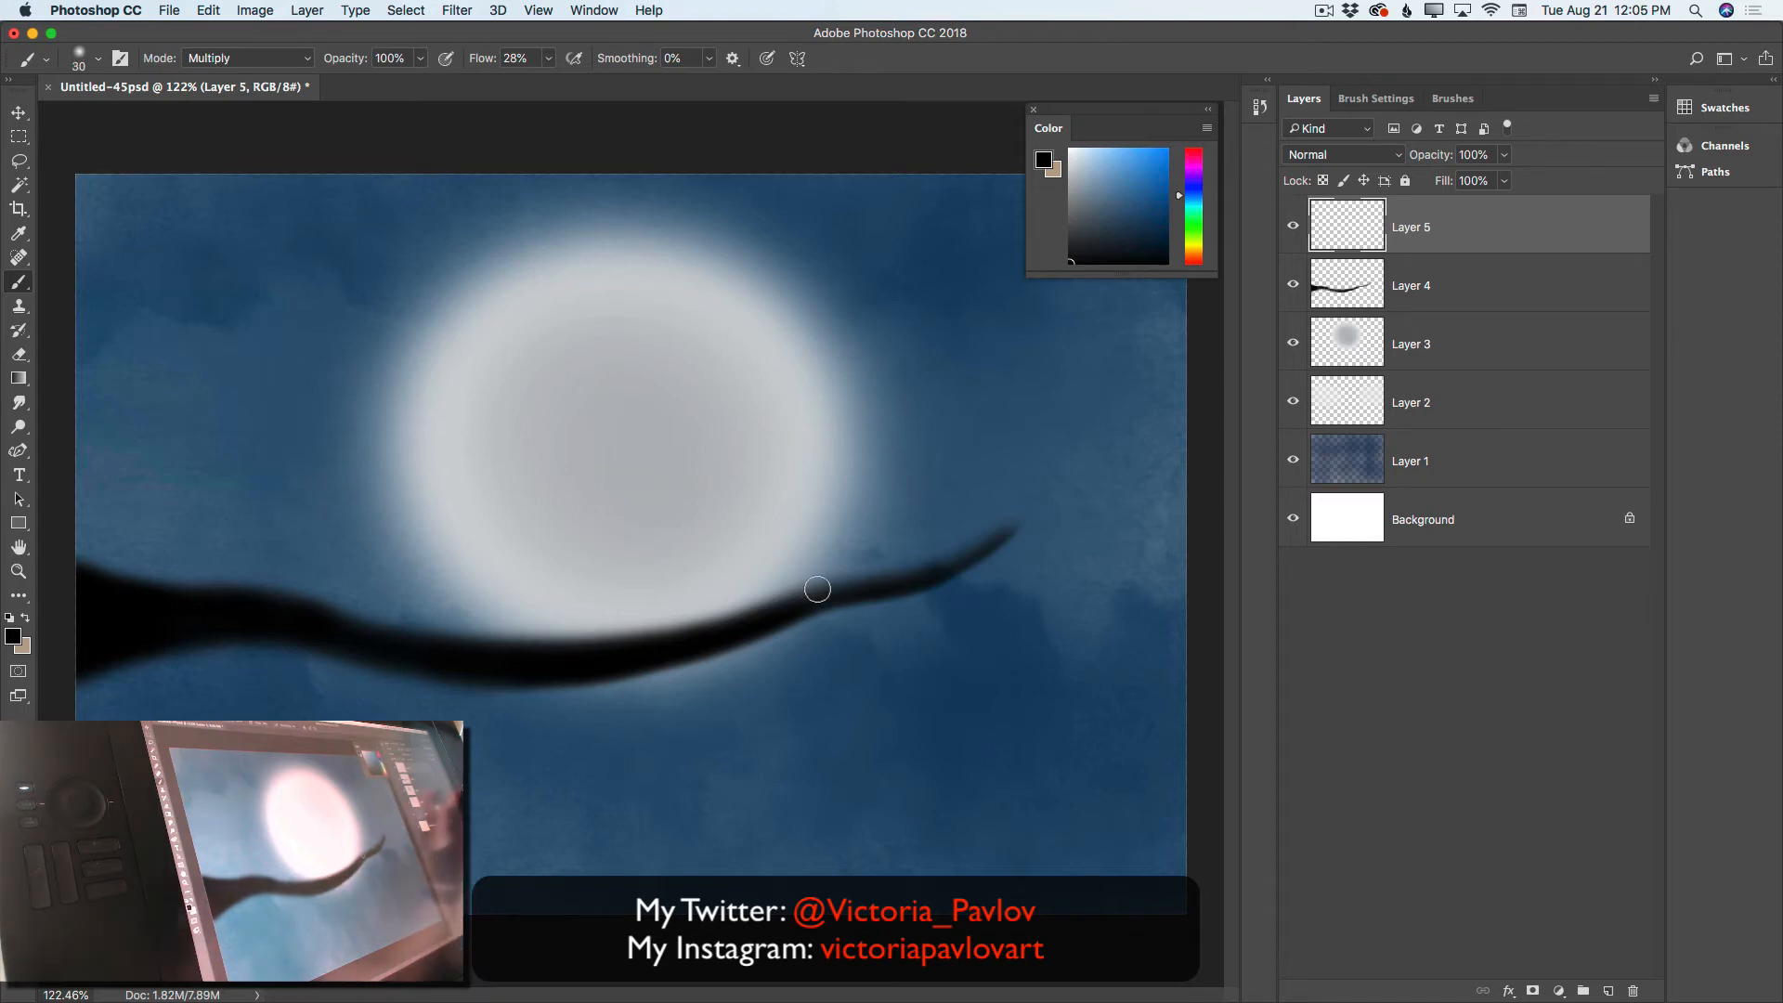
key(bracketleft)
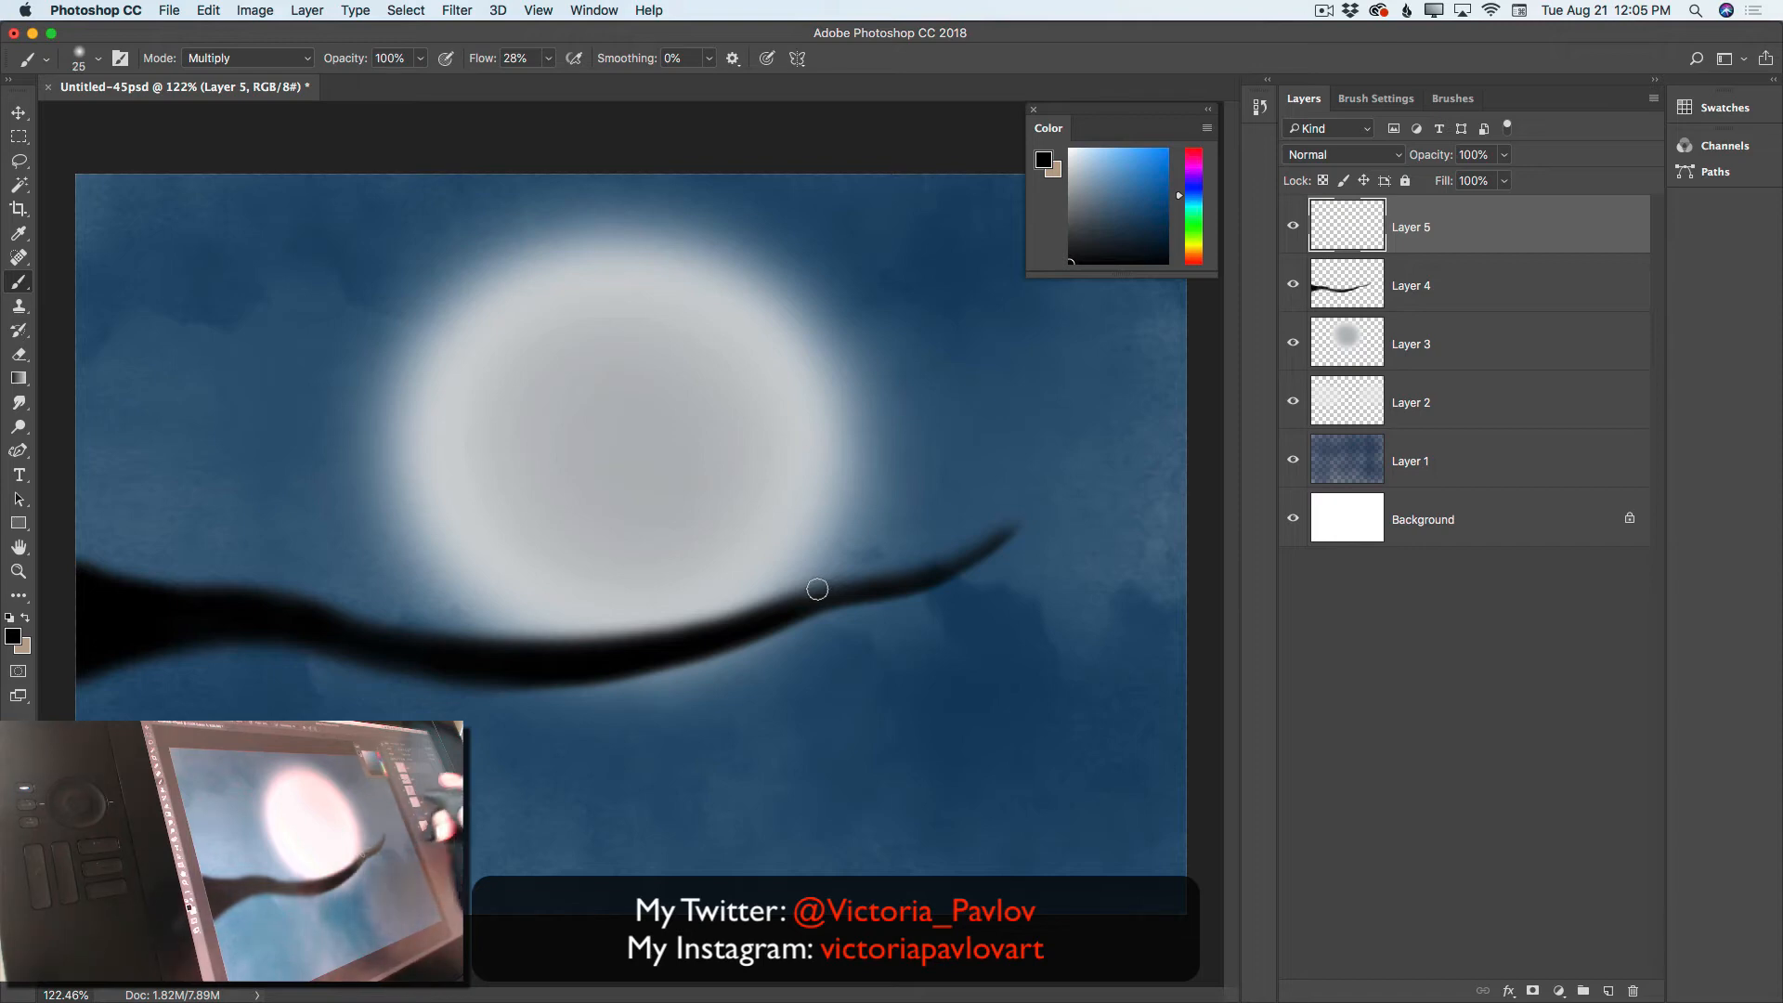
mouse_move(177, 601)
mouse_down()
mouse_move(270, 458)
mouse_move(214, 557)
mouse_move(258, 481)
mouse_move(223, 524)
mouse_up()
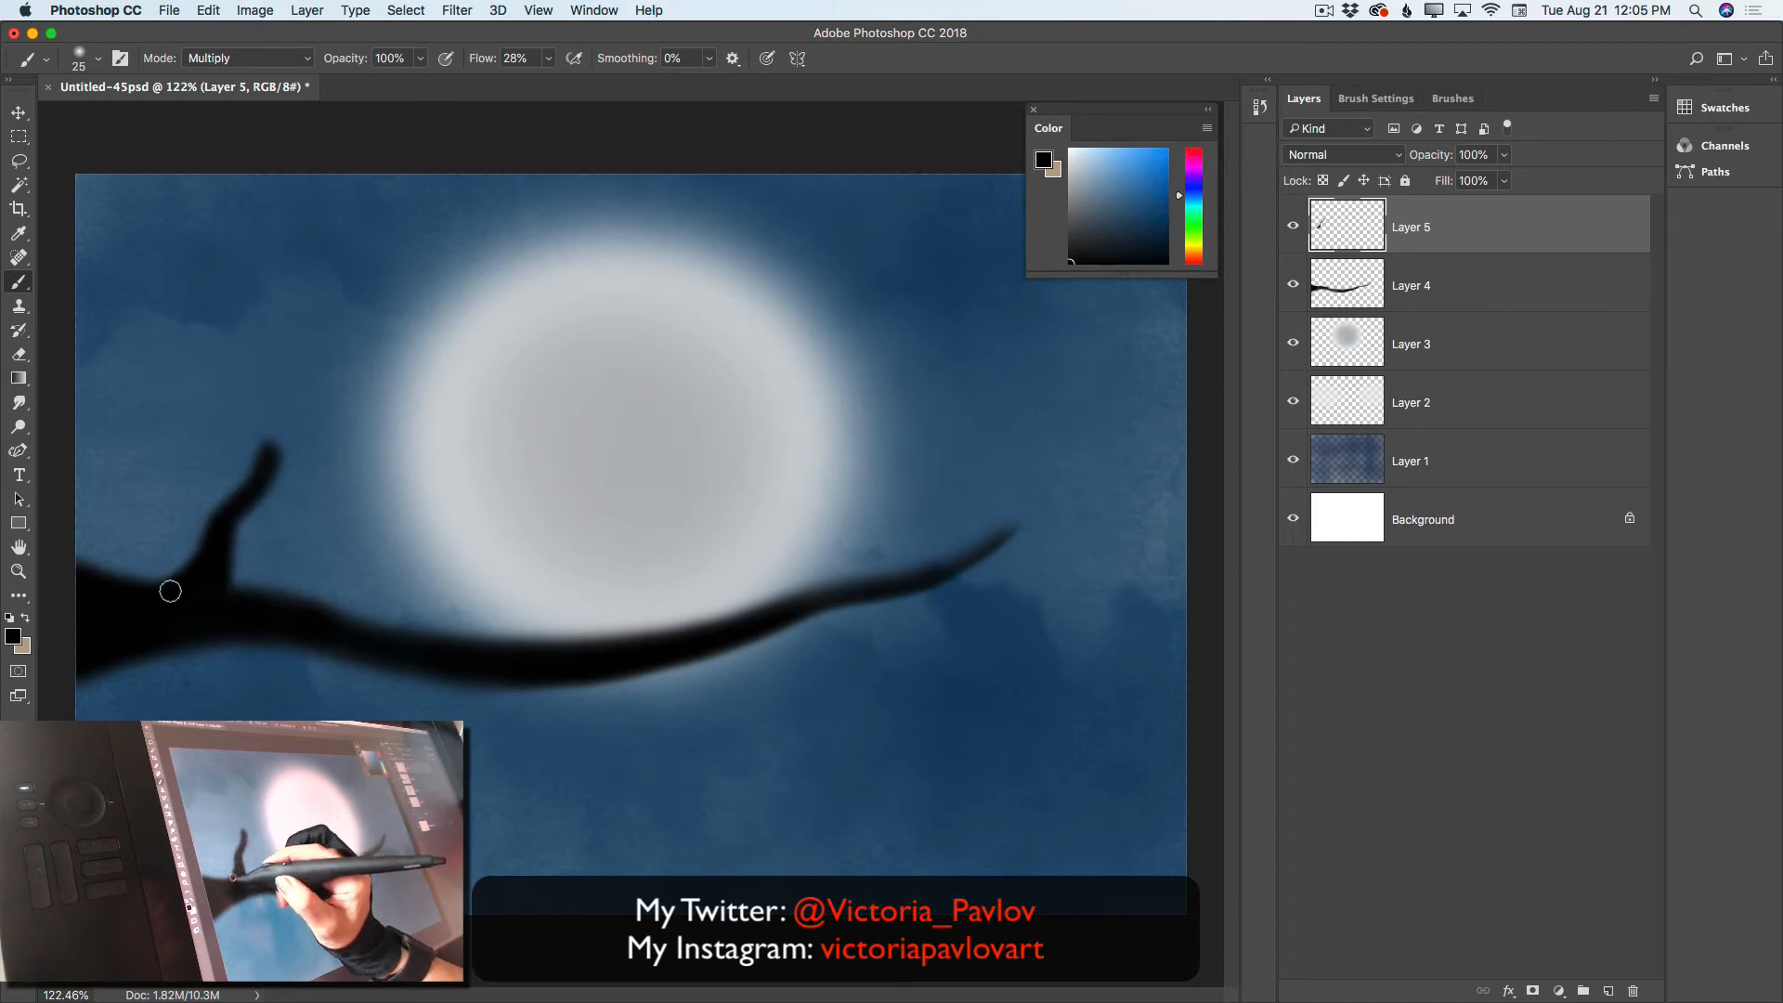
key(e)
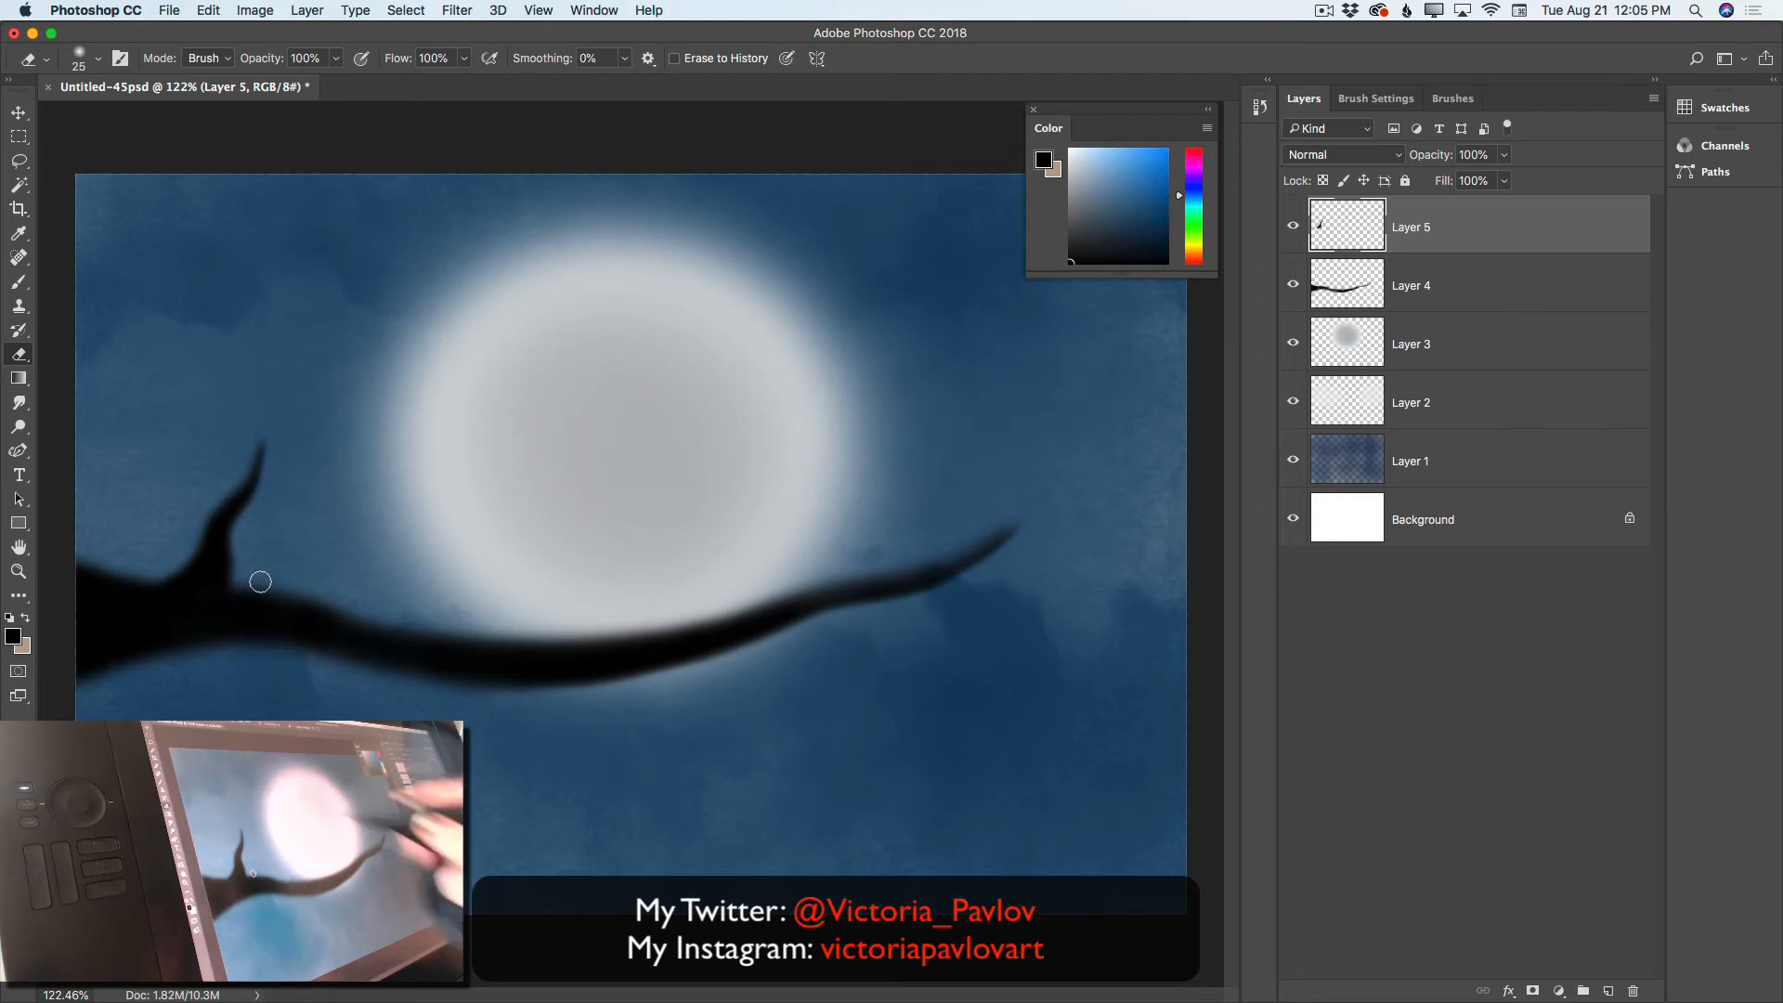
Paint a forked twig rising near the branch's thin end with a 15 px brush and trim its edges with the eraser
click(28, 283)
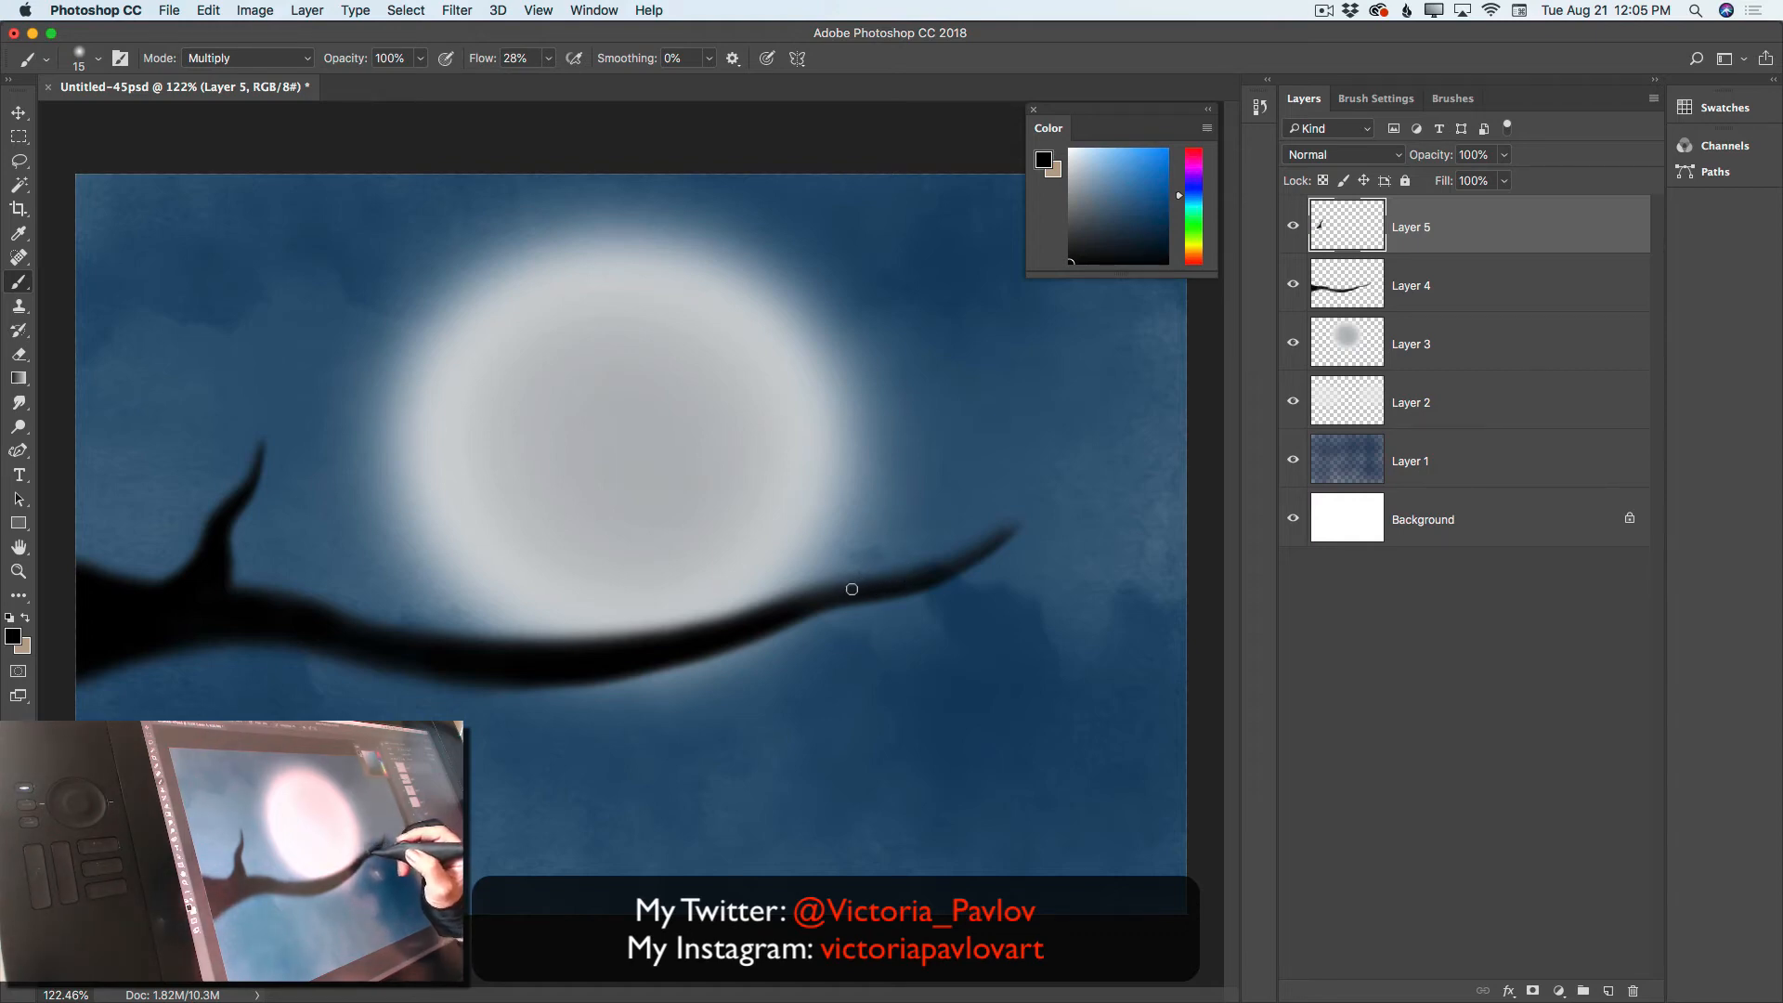
mouse_move(848, 589)
mouse_down()
mouse_move(898, 530)
mouse_move(847, 590)
mouse_up()
drag(903, 528, 988, 439)
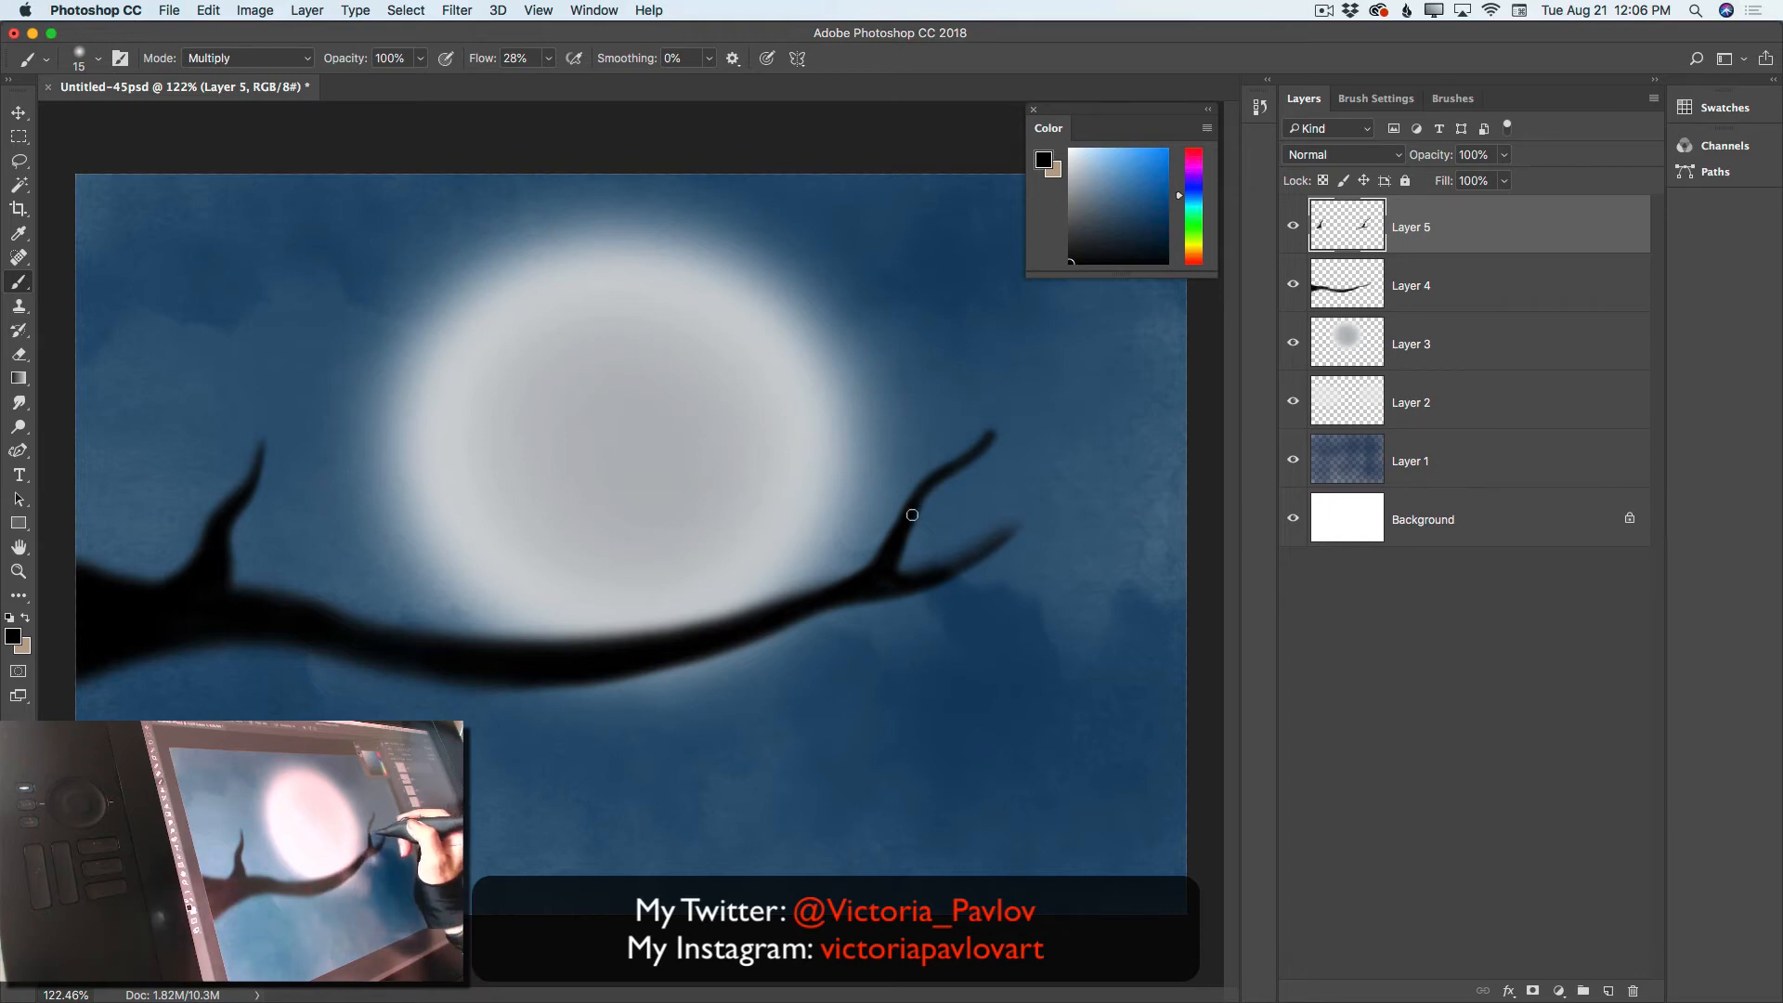
drag(911, 515, 955, 492)
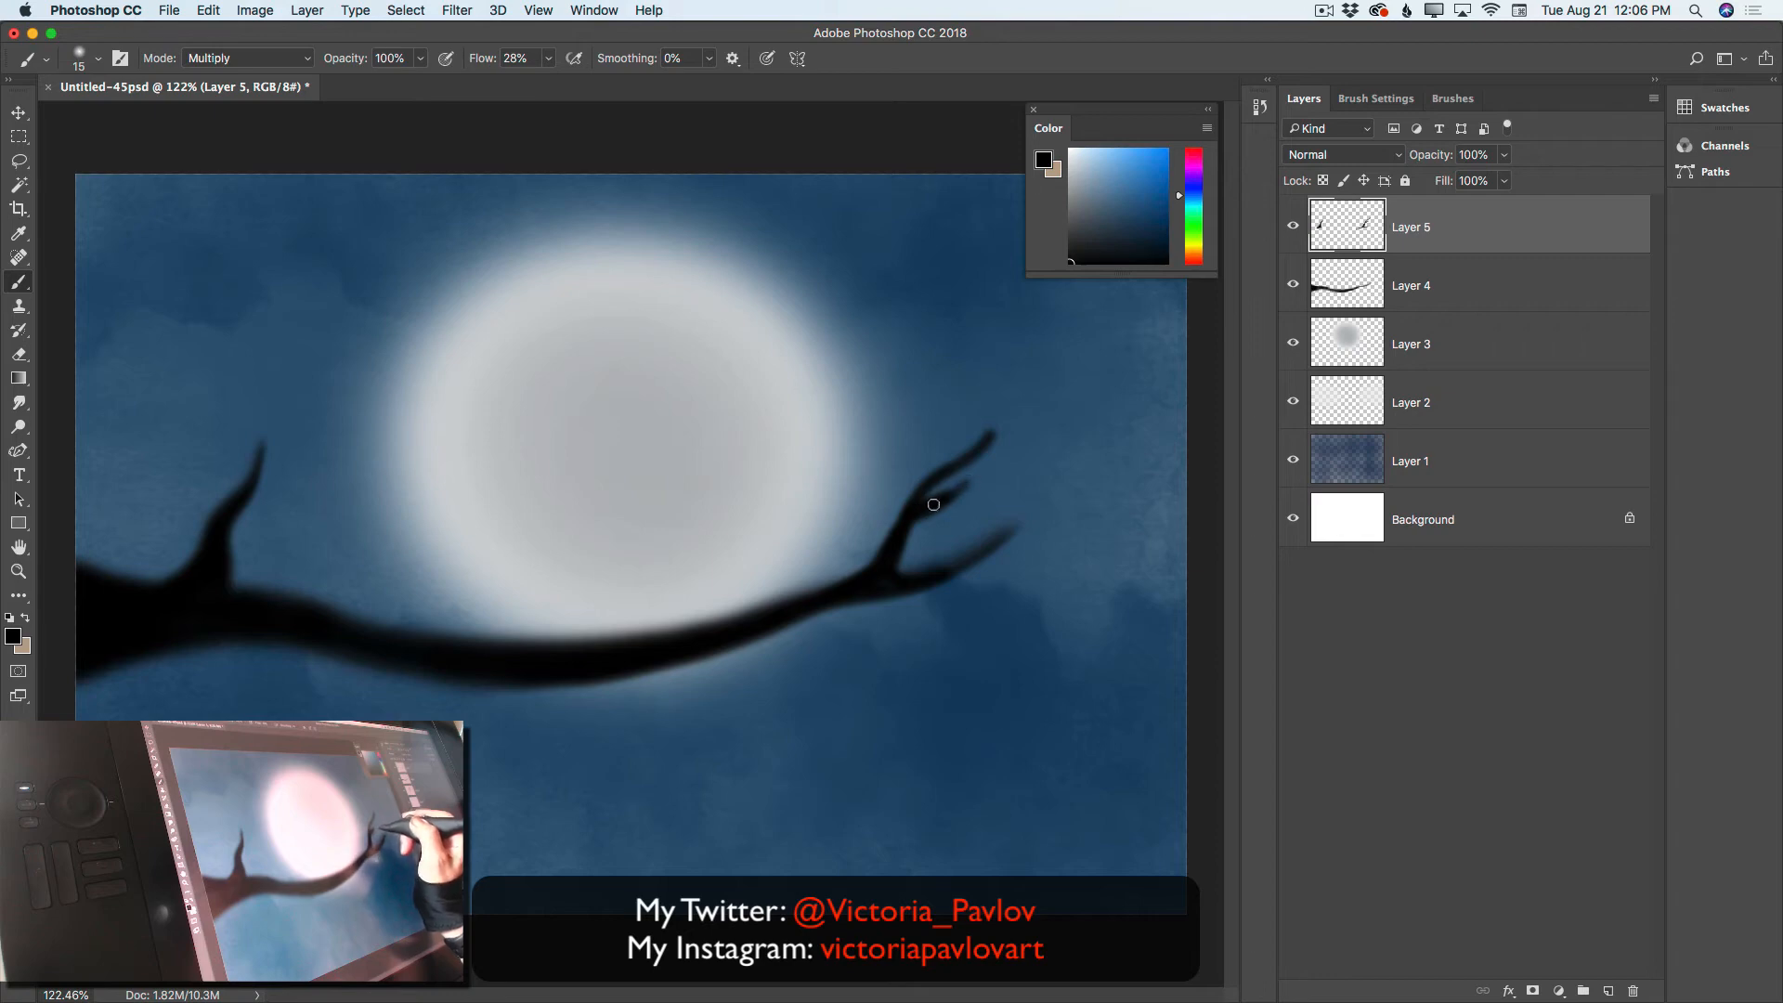
click(30, 354)
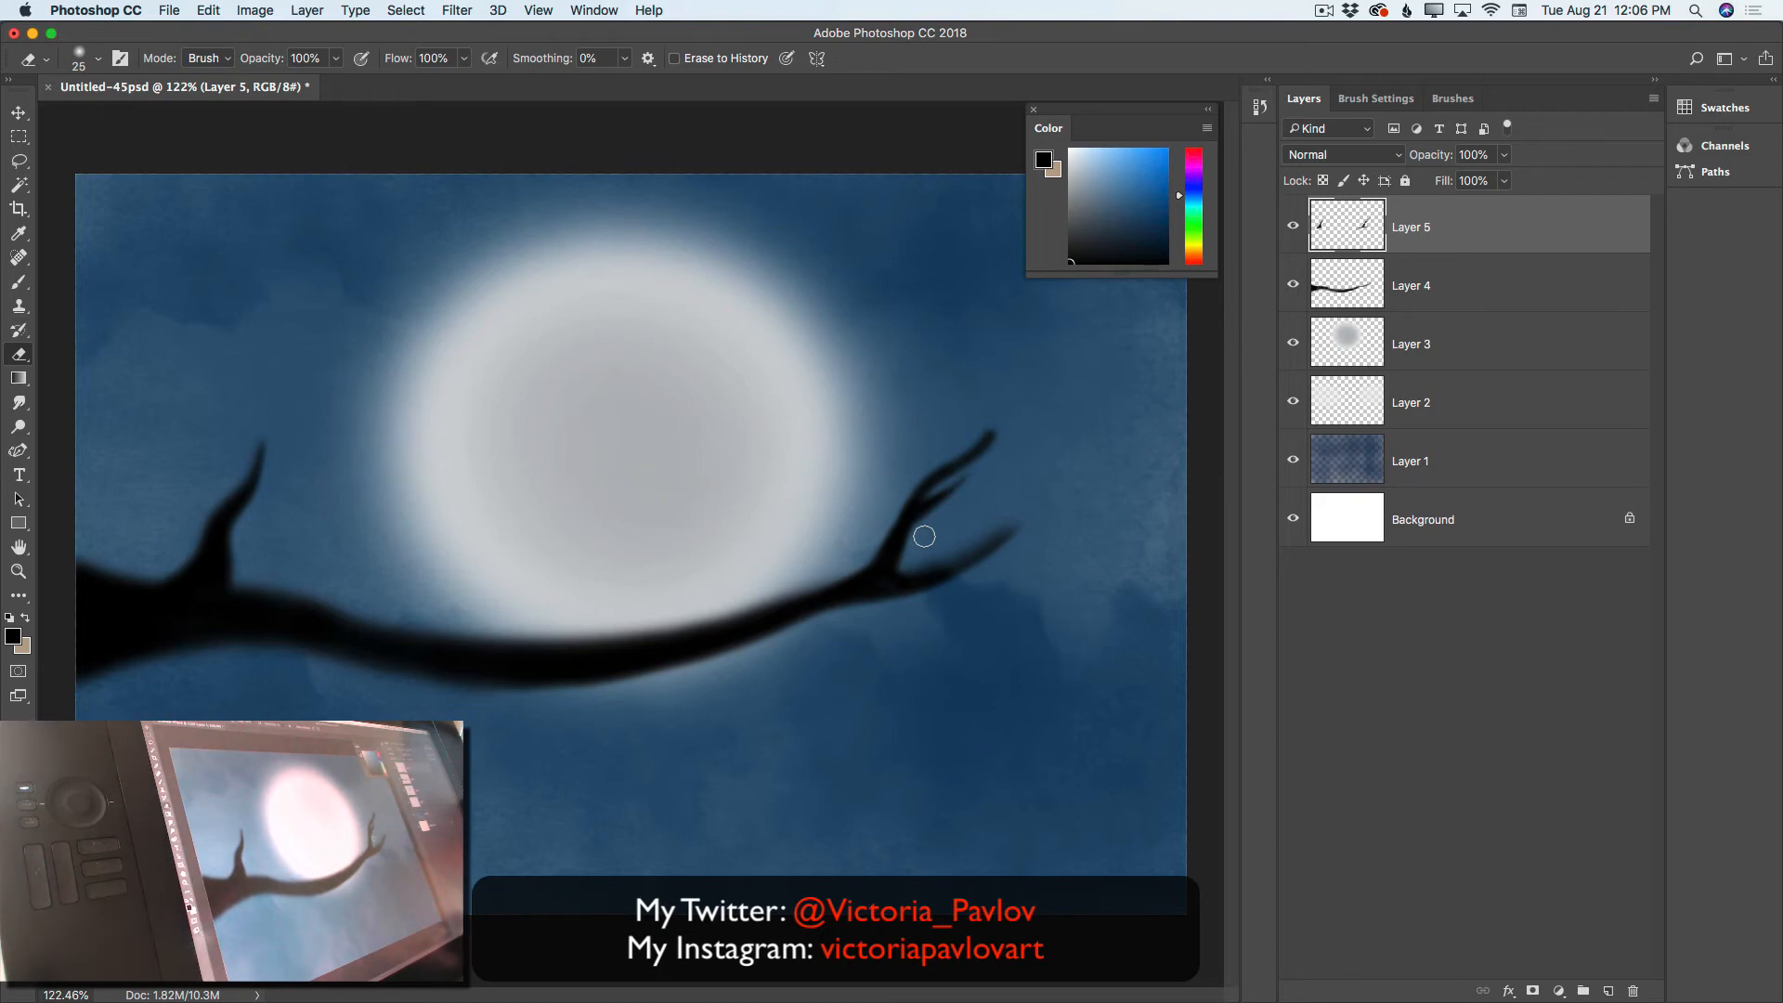
Add a new layer and paint a rounded black lower body on the branch in front of the moon with the 15 px brush
click(1610, 992)
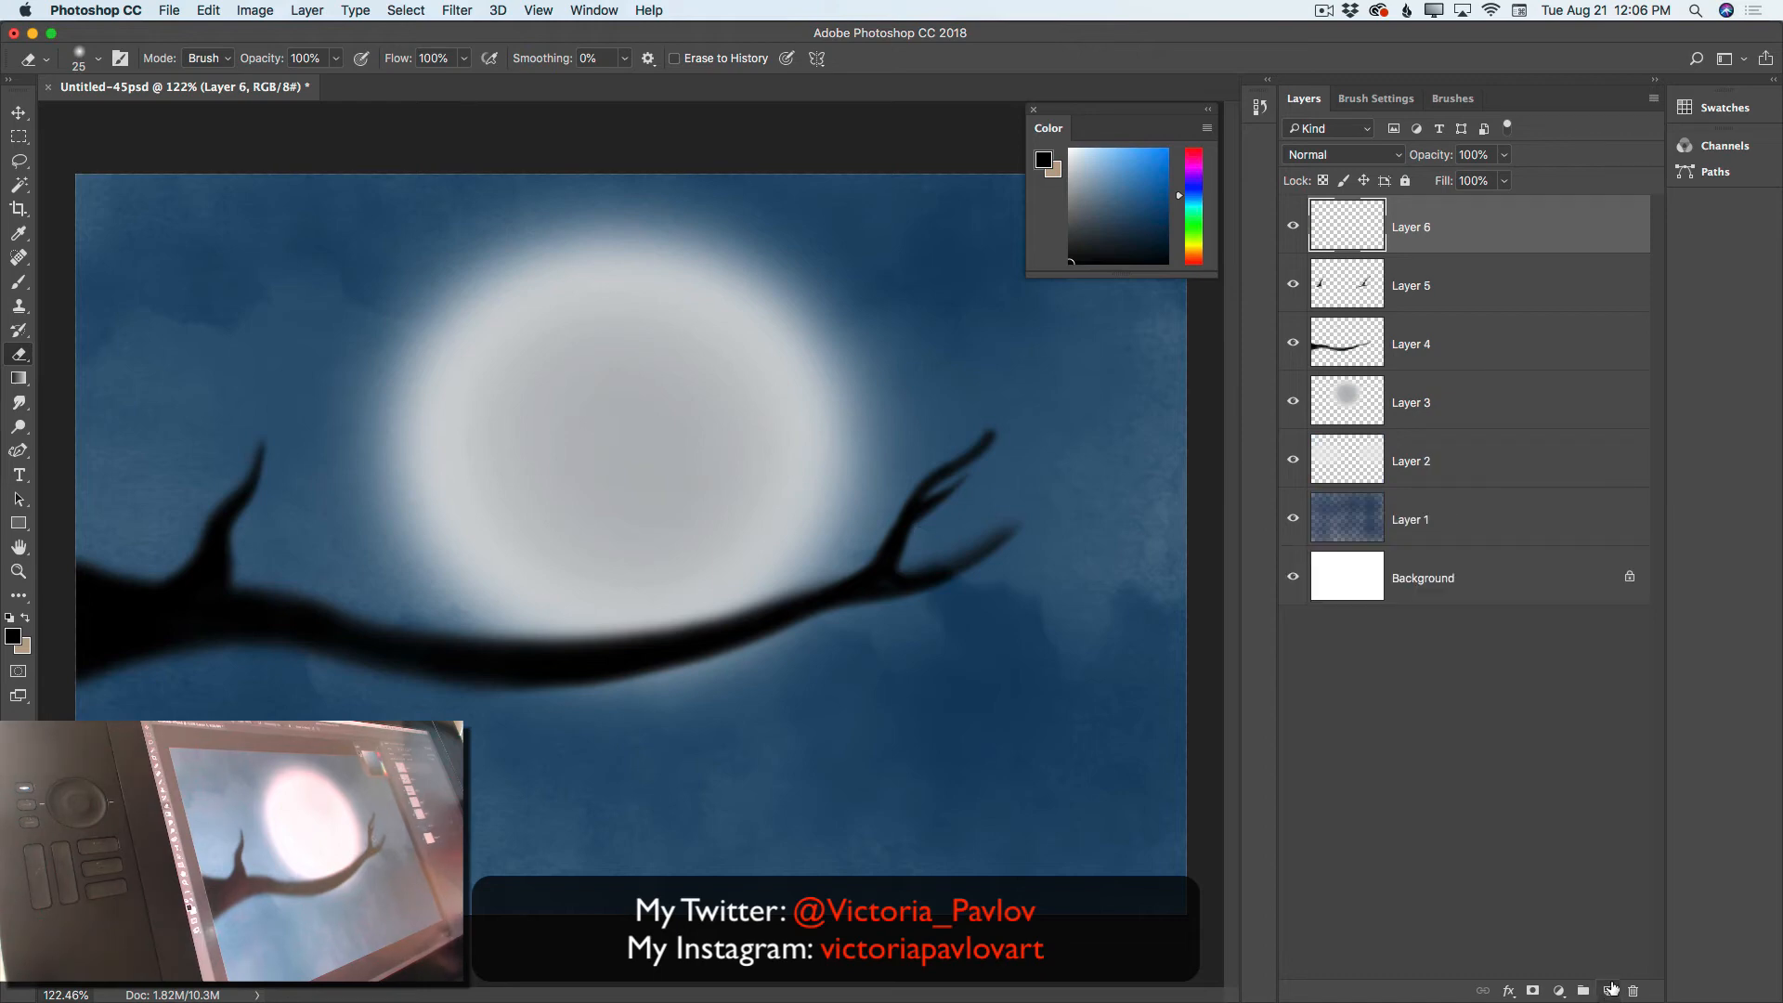
key(b)
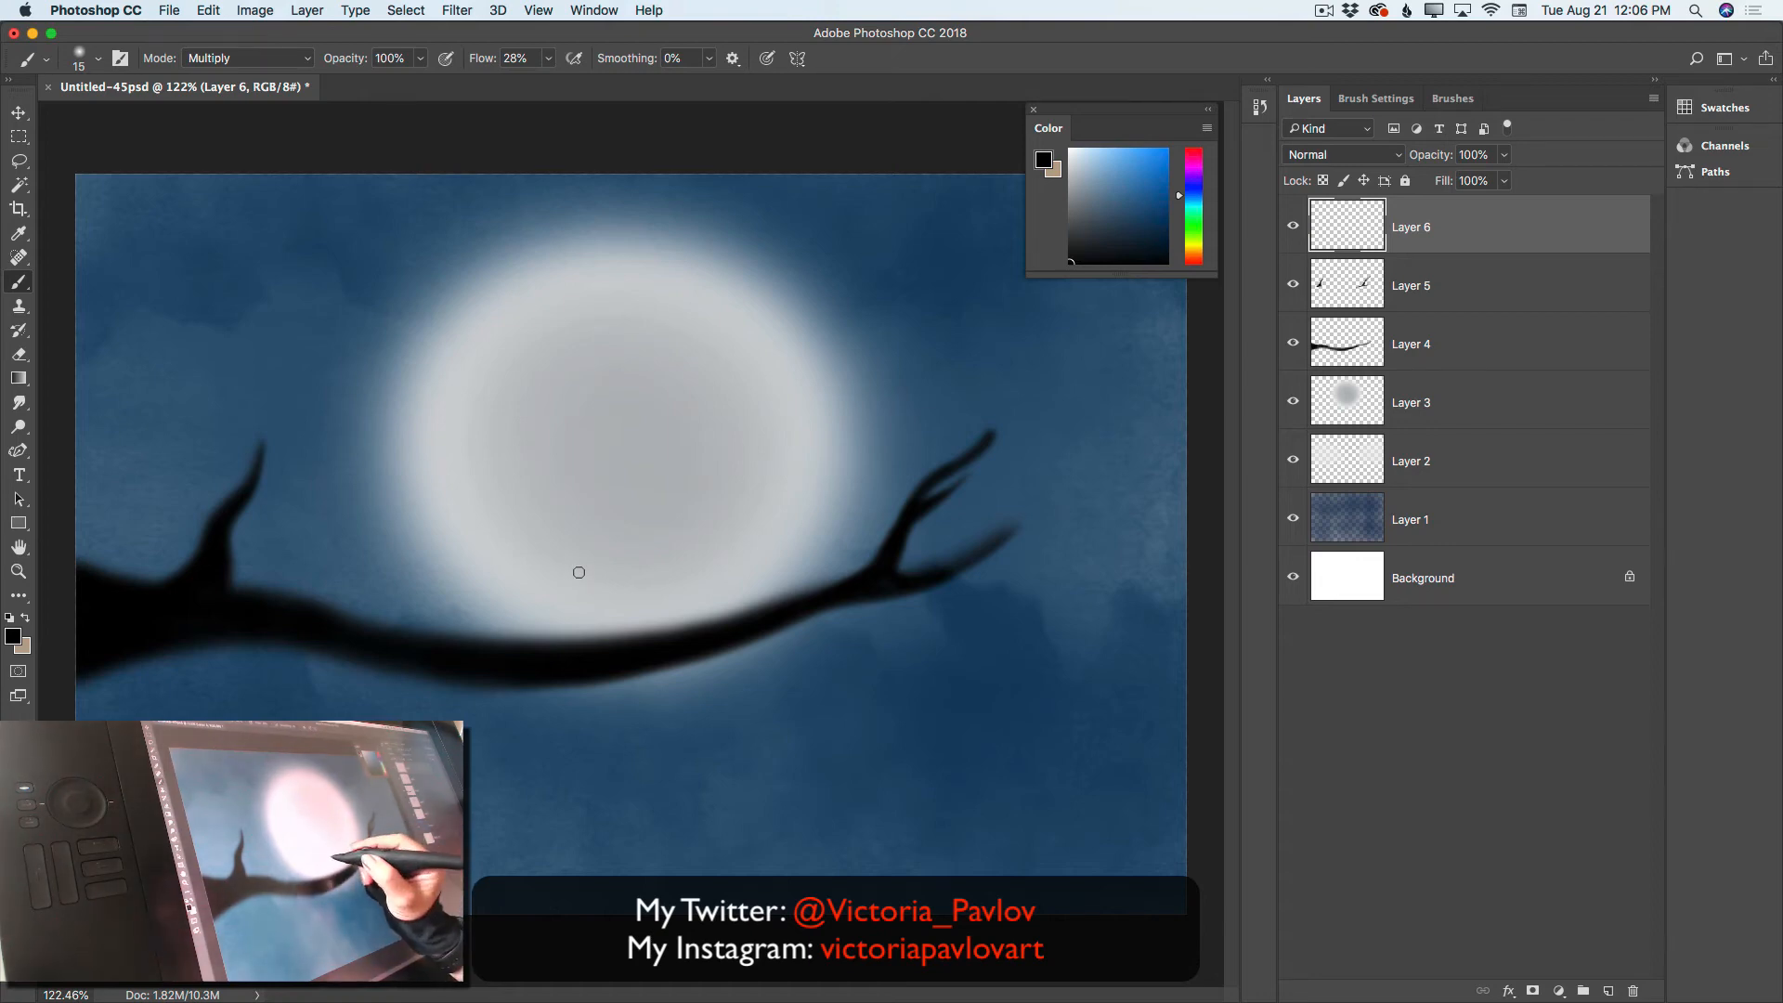
mouse_move(548, 578)
mouse_down()
mouse_move(529, 636)
mouse_move(534, 609)
mouse_up()
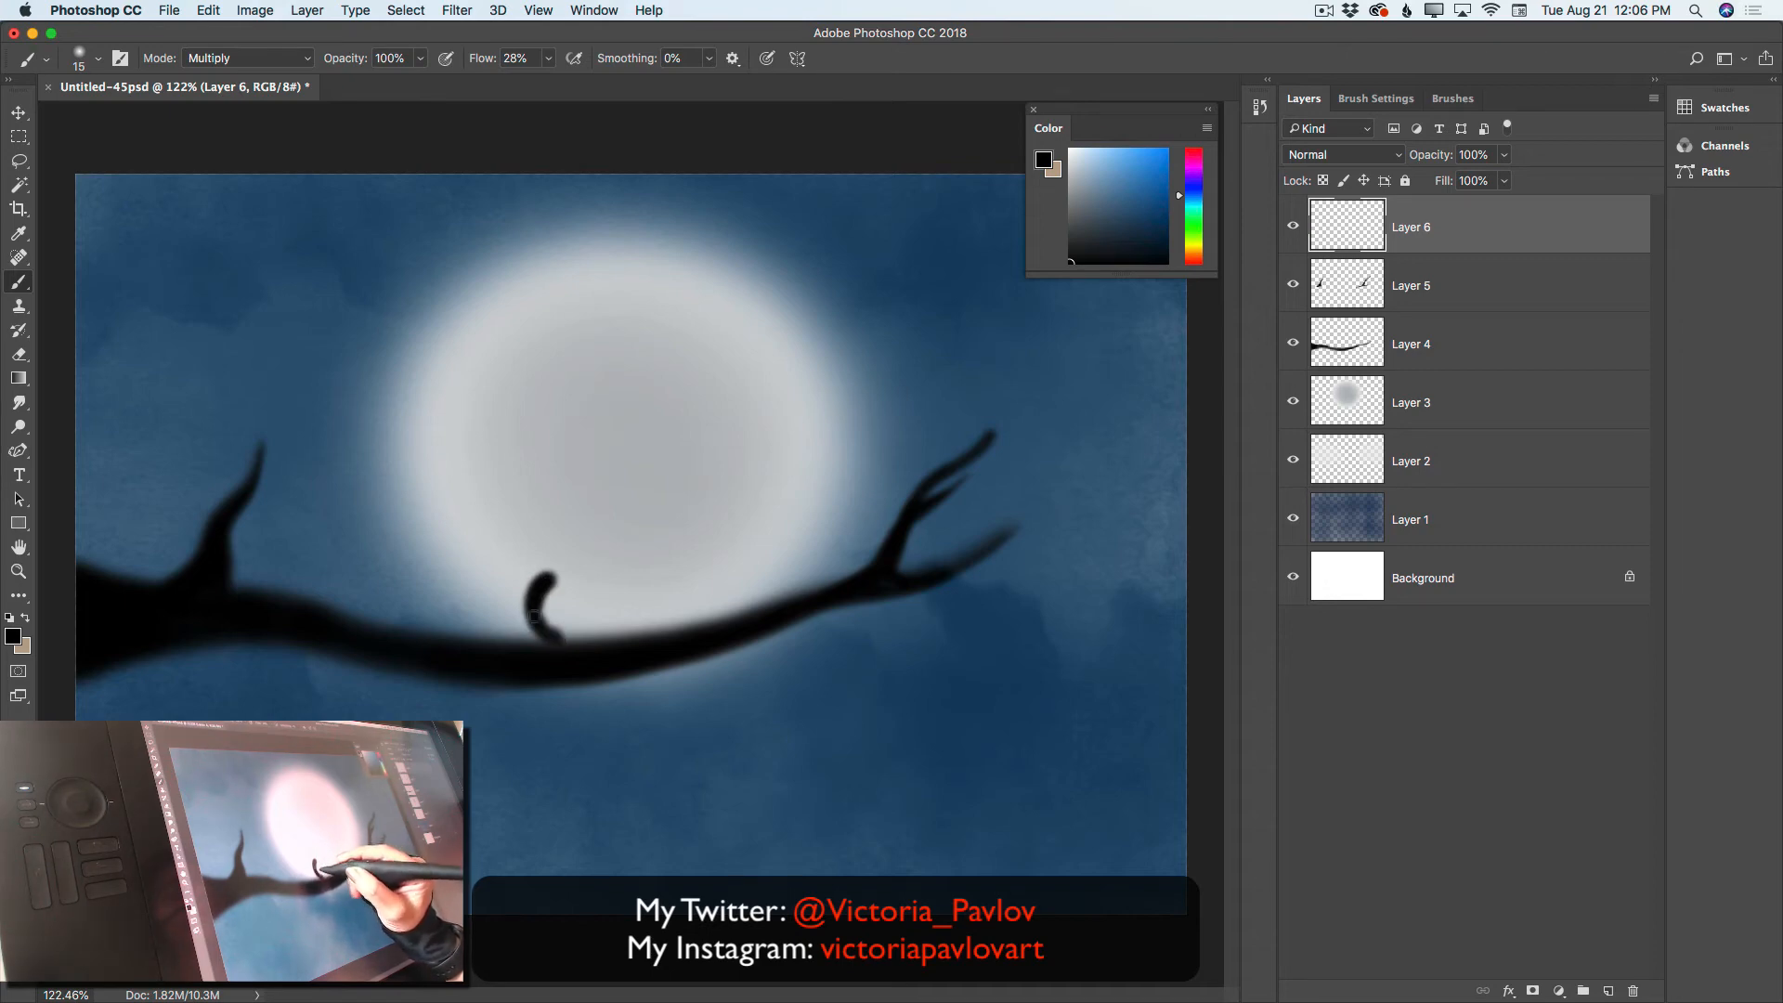
mouse_move(644, 573)
mouse_down()
mouse_move(652, 633)
mouse_move(650, 600)
mouse_move(622, 645)
mouse_up()
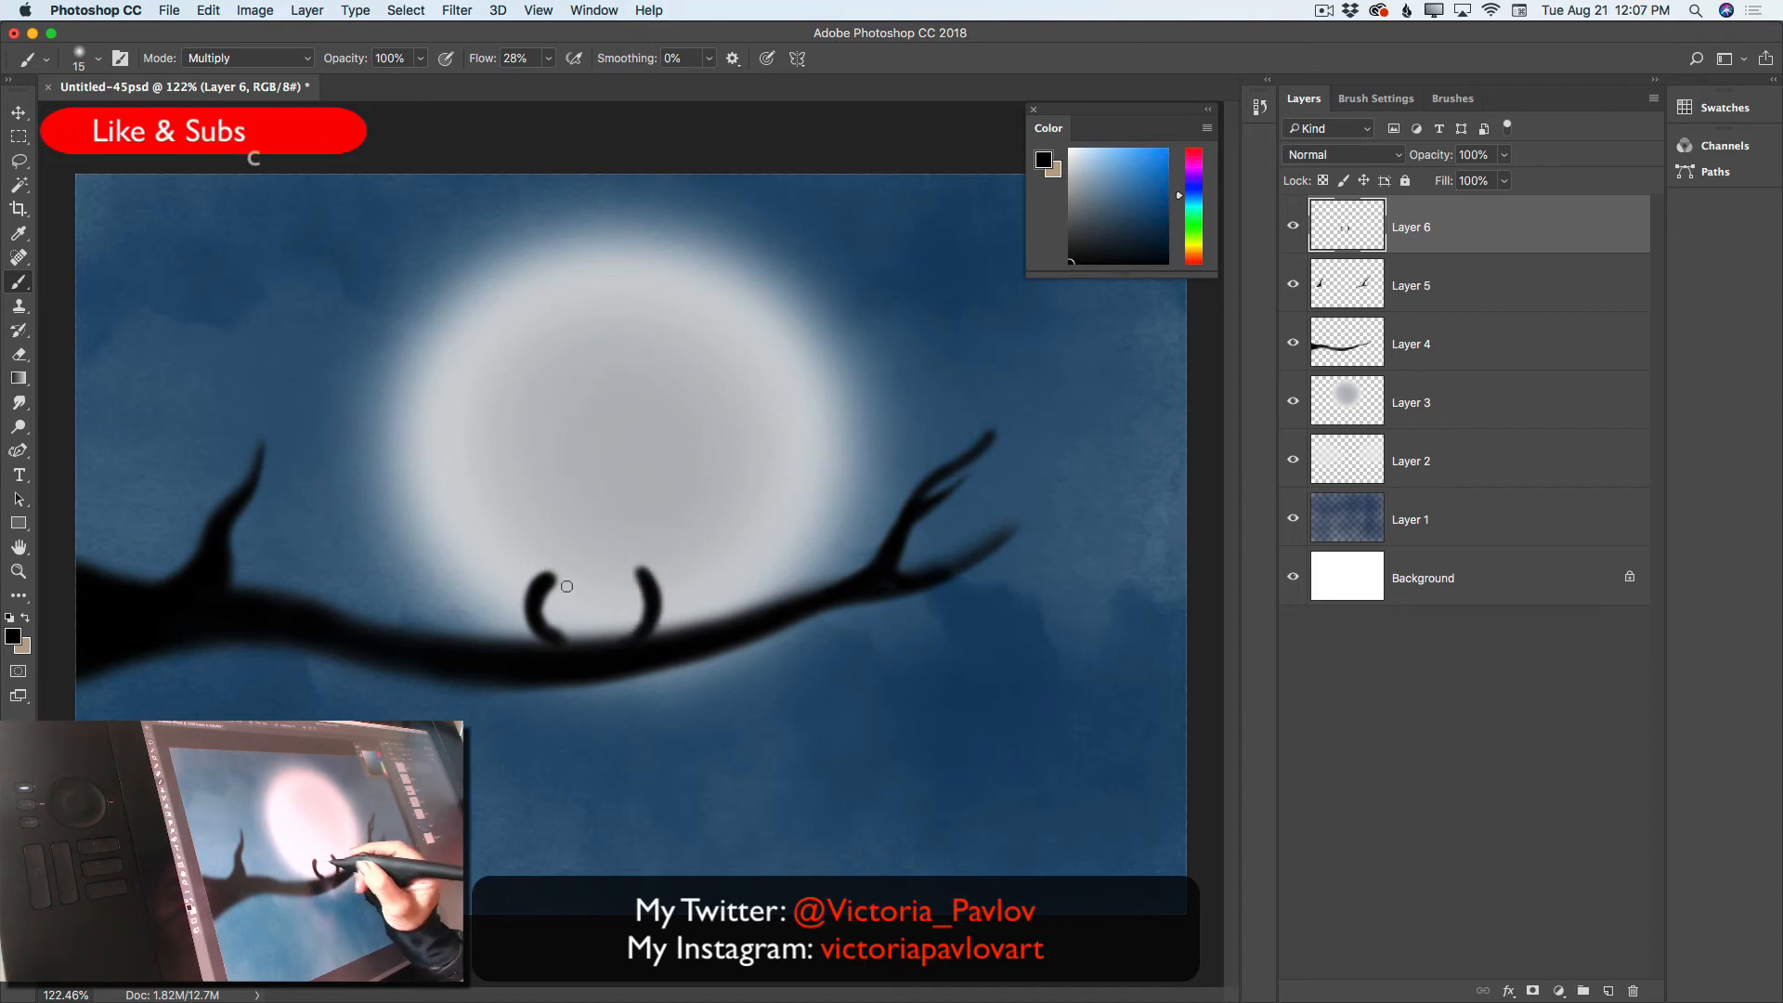
mouse_move(548, 571)
mouse_down()
mouse_move(547, 631)
mouse_move(573, 614)
mouse_move(577, 641)
mouse_move(590, 590)
mouse_move(570, 609)
mouse_move(569, 585)
mouse_move(553, 595)
mouse_move(575, 619)
mouse_move(598, 600)
mouse_move(619, 630)
mouse_move(600, 637)
mouse_move(571, 627)
mouse_move(569, 586)
mouse_move(632, 585)
mouse_move(627, 629)
mouse_move(623, 605)
mouse_move(599, 612)
mouse_move(621, 584)
mouse_move(597, 594)
mouse_move(633, 610)
mouse_move(606, 633)
mouse_move(643, 610)
mouse_move(603, 646)
mouse_move(581, 641)
mouse_move(640, 600)
mouse_move(560, 582)
mouse_move(628, 573)
mouse_move(548, 574)
mouse_move(635, 590)
mouse_move(628, 629)
mouse_move(571, 635)
mouse_move(644, 598)
mouse_move(640, 574)
mouse_move(634, 631)
mouse_move(611, 643)
mouse_move(547, 589)
mouse_move(610, 632)
mouse_move(625, 585)
mouse_move(557, 578)
mouse_move(625, 578)
mouse_up()
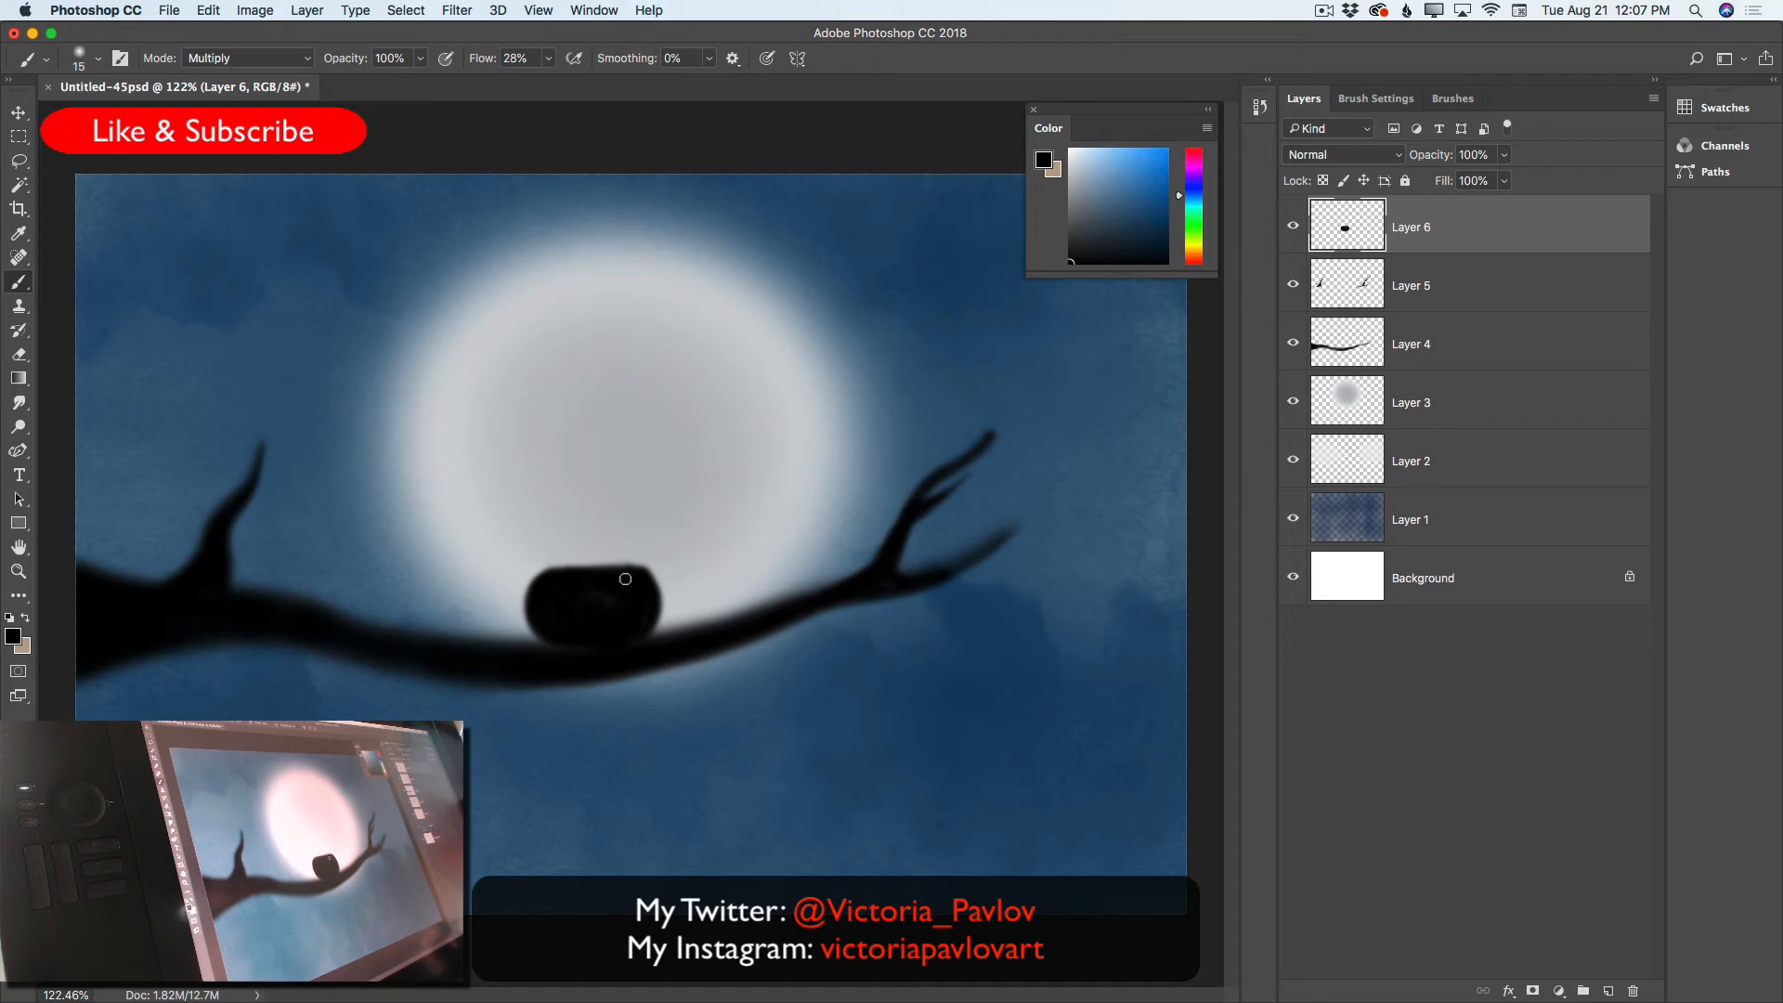
Add another layer, paint a smaller rounded upper body above the lower one and fill out the silhouette where they join
click(1609, 991)
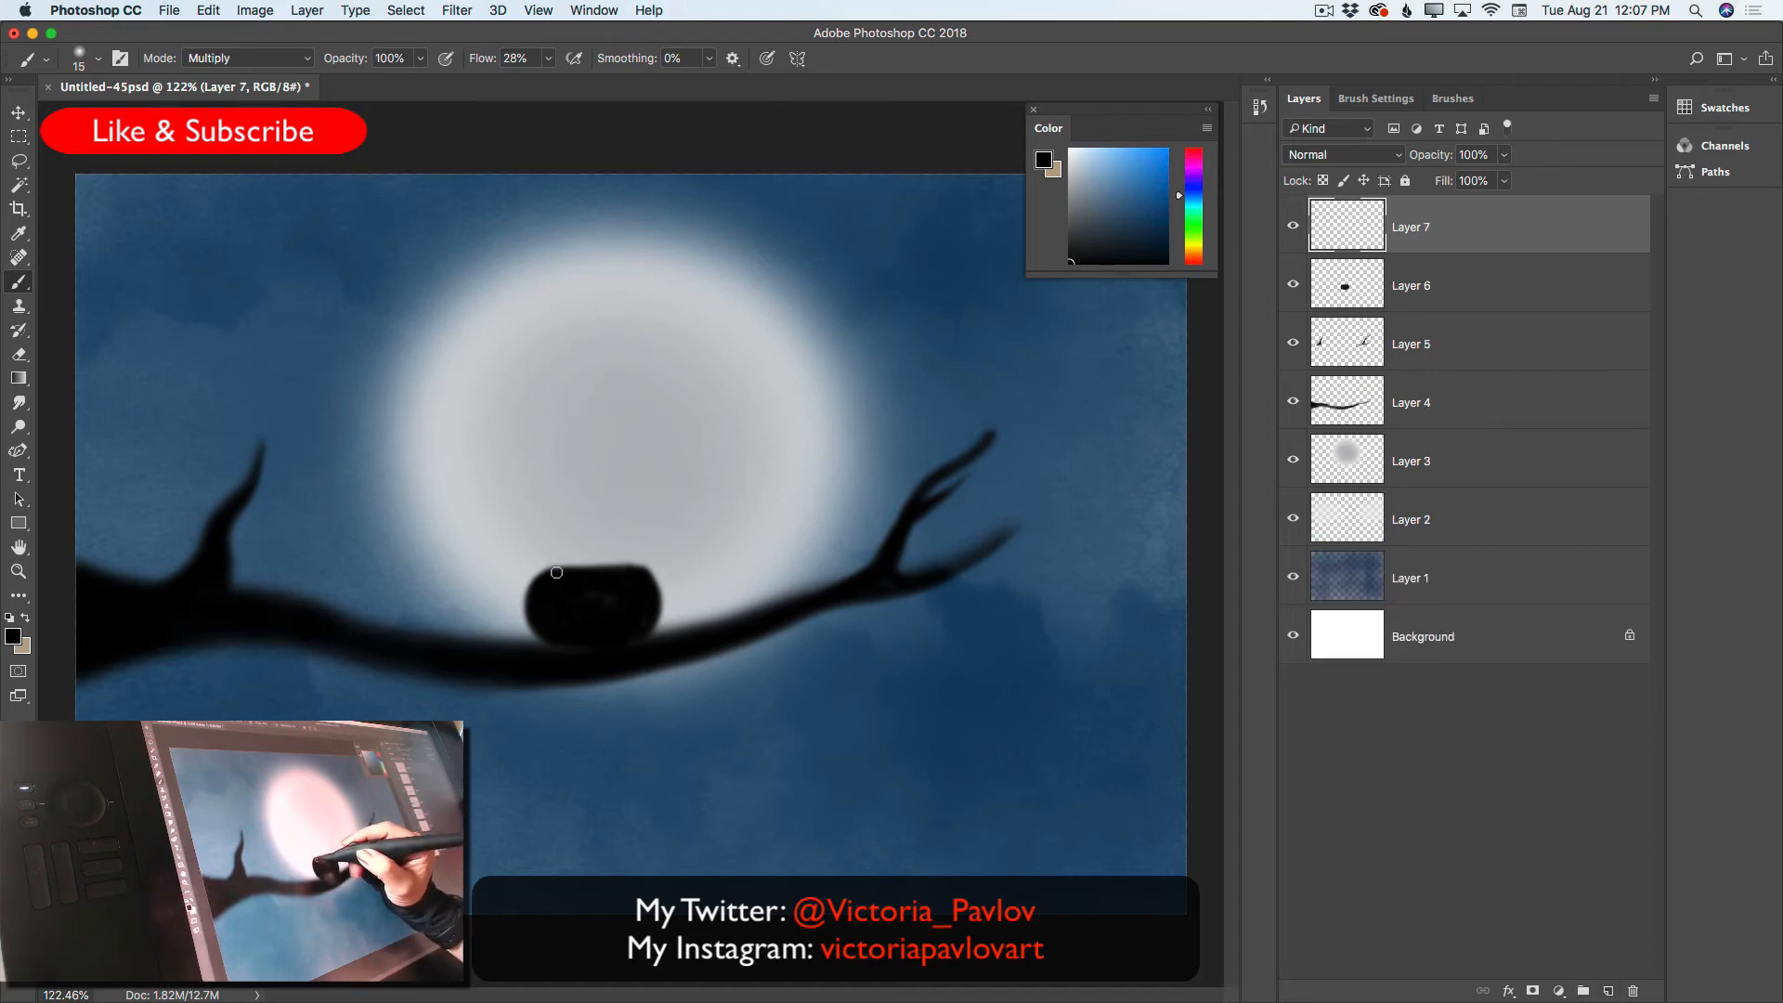
mouse_move(556, 574)
mouse_down()
mouse_move(565, 502)
mouse_move(545, 542)
mouse_move(564, 570)
mouse_move(555, 514)
mouse_move(633, 508)
mouse_move(642, 558)
mouse_move(632, 505)
mouse_move(639, 561)
mouse_move(627, 502)
mouse_move(639, 557)
mouse_move(567, 527)
mouse_move(568, 510)
mouse_move(555, 539)
mouse_move(578, 565)
mouse_move(582, 541)
mouse_move(588, 565)
mouse_move(569, 504)
mouse_move(625, 498)
mouse_move(576, 532)
mouse_move(627, 519)
mouse_move(634, 557)
mouse_move(617, 528)
mouse_move(599, 564)
mouse_move(592, 527)
mouse_move(618, 567)
mouse_move(603, 549)
mouse_move(624, 514)
mouse_move(632, 559)
mouse_move(622, 516)
mouse_move(566, 517)
mouse_move(599, 614)
mouse_move(558, 611)
mouse_move(603, 547)
mouse_move(579, 505)
mouse_move(562, 507)
mouse_move(561, 555)
mouse_move(592, 508)
mouse_move(634, 536)
mouse_move(650, 628)
mouse_up()
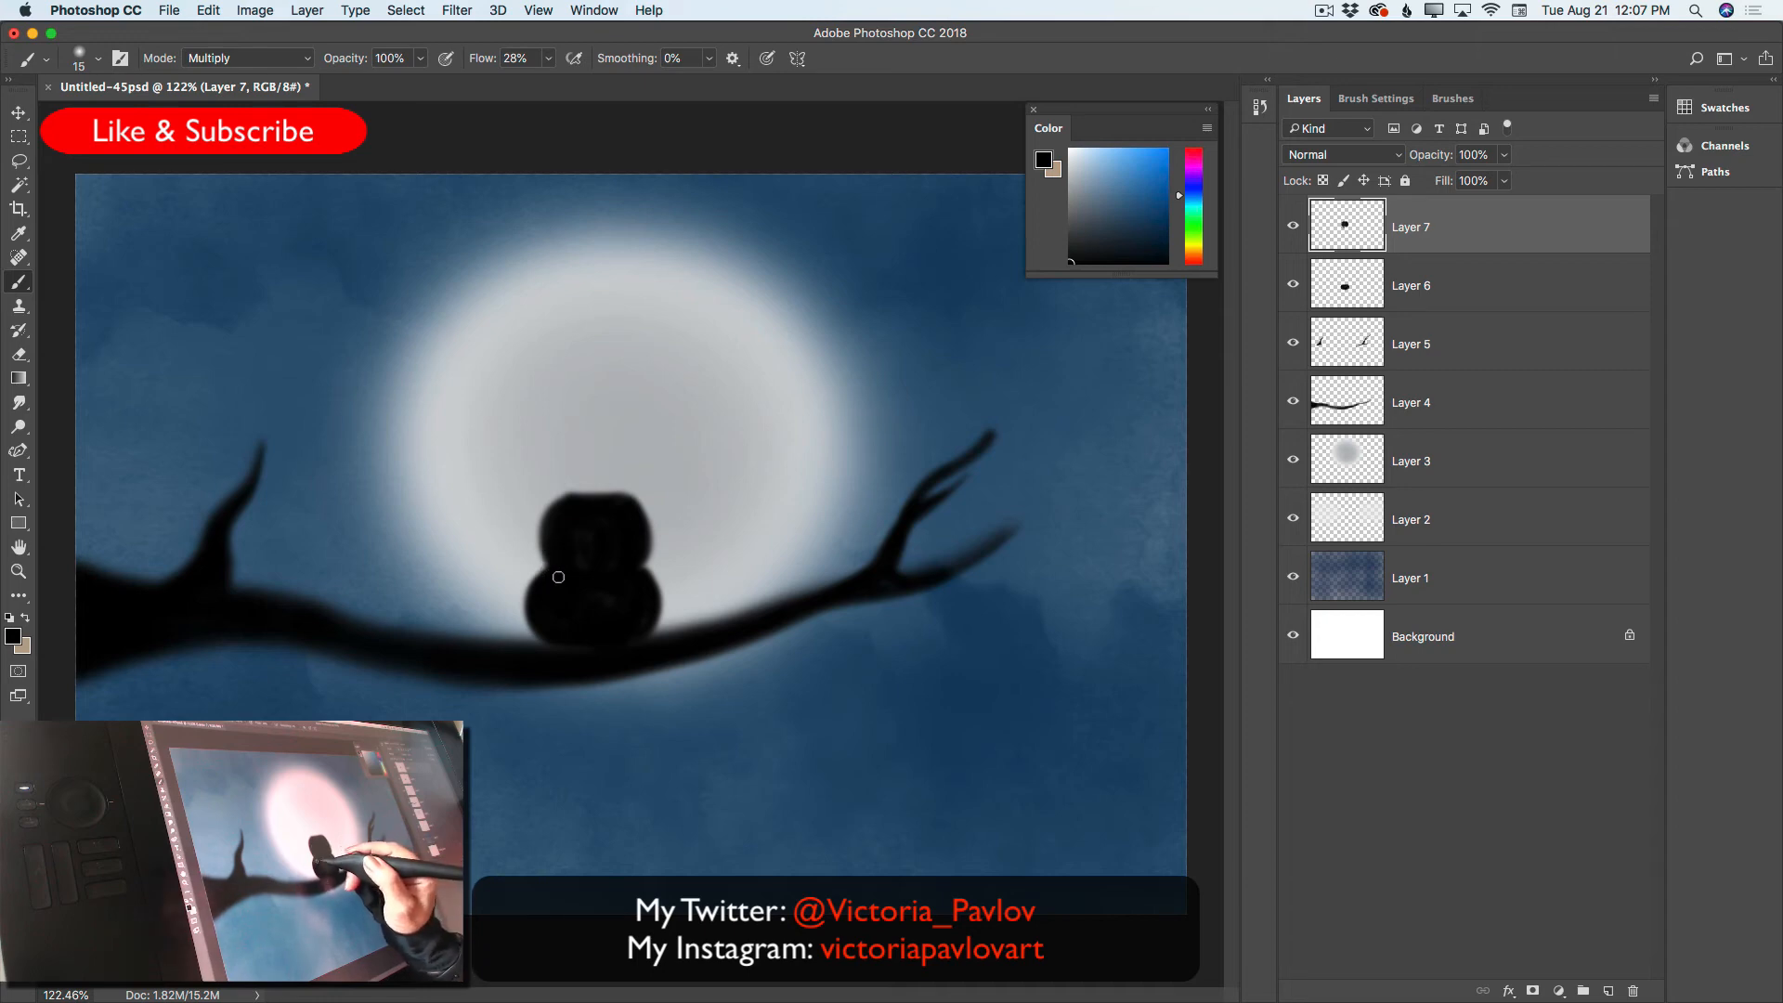
mouse_move(548, 572)
mouse_down()
mouse_move(525, 607)
mouse_move(540, 644)
mouse_move(528, 603)
mouse_move(550, 575)
mouse_move(543, 641)
mouse_move(527, 619)
mouse_move(539, 645)
mouse_move(575, 647)
mouse_move(589, 606)
mouse_move(548, 600)
mouse_move(541, 642)
mouse_up()
mouse_move(555, 567)
mouse_down()
mouse_move(589, 639)
mouse_move(641, 592)
mouse_move(643, 645)
mouse_move(646, 610)
mouse_up()
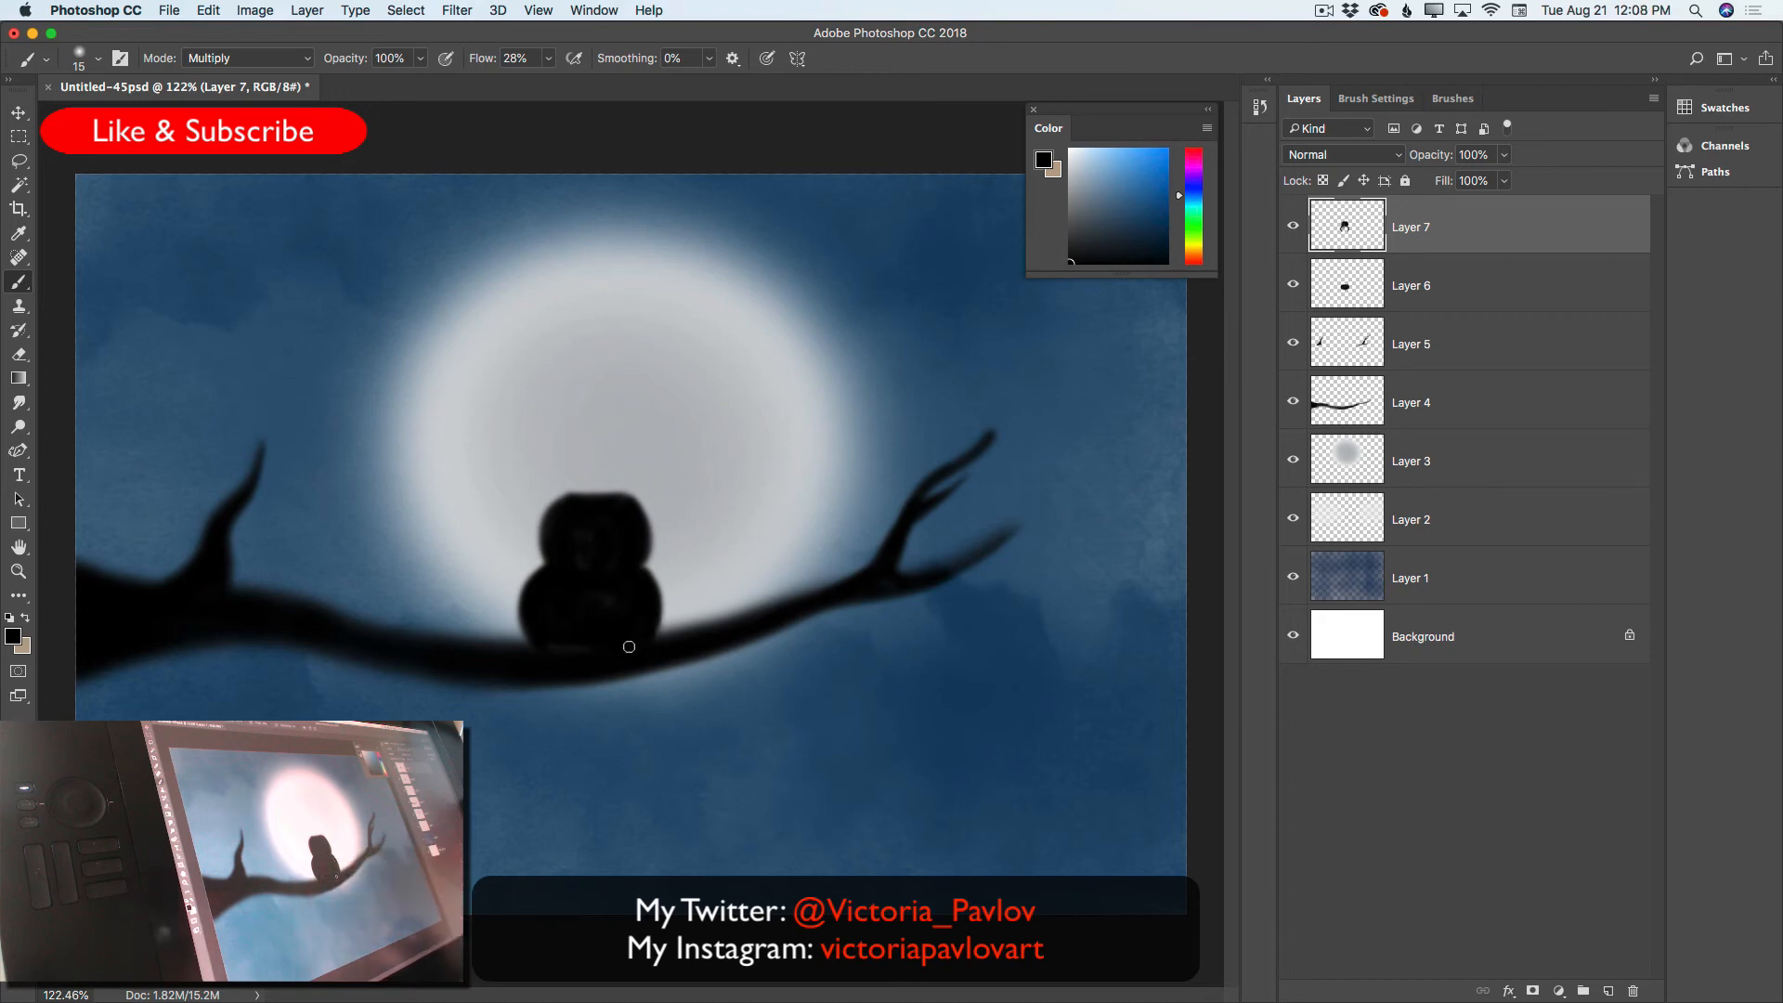
On a new layer, paint the cat's head with a 10 px brush and two pointed ears with a 7 px brush
click(1610, 992)
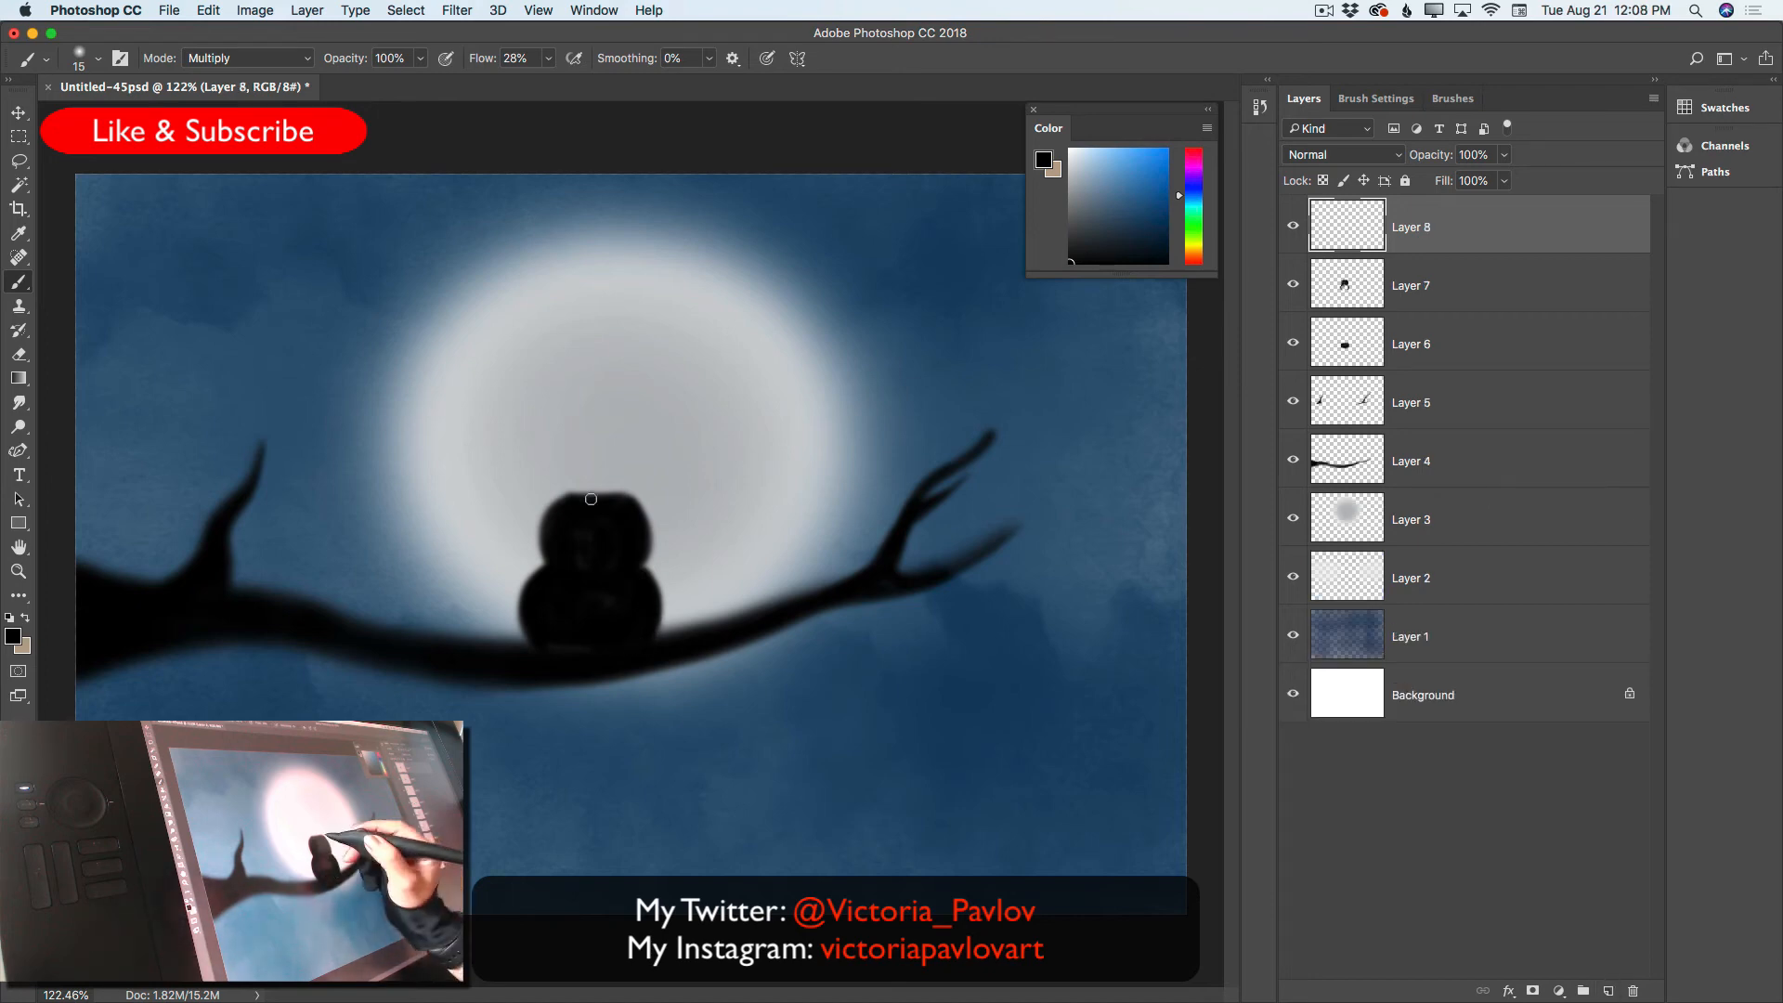
key(bracketleft)
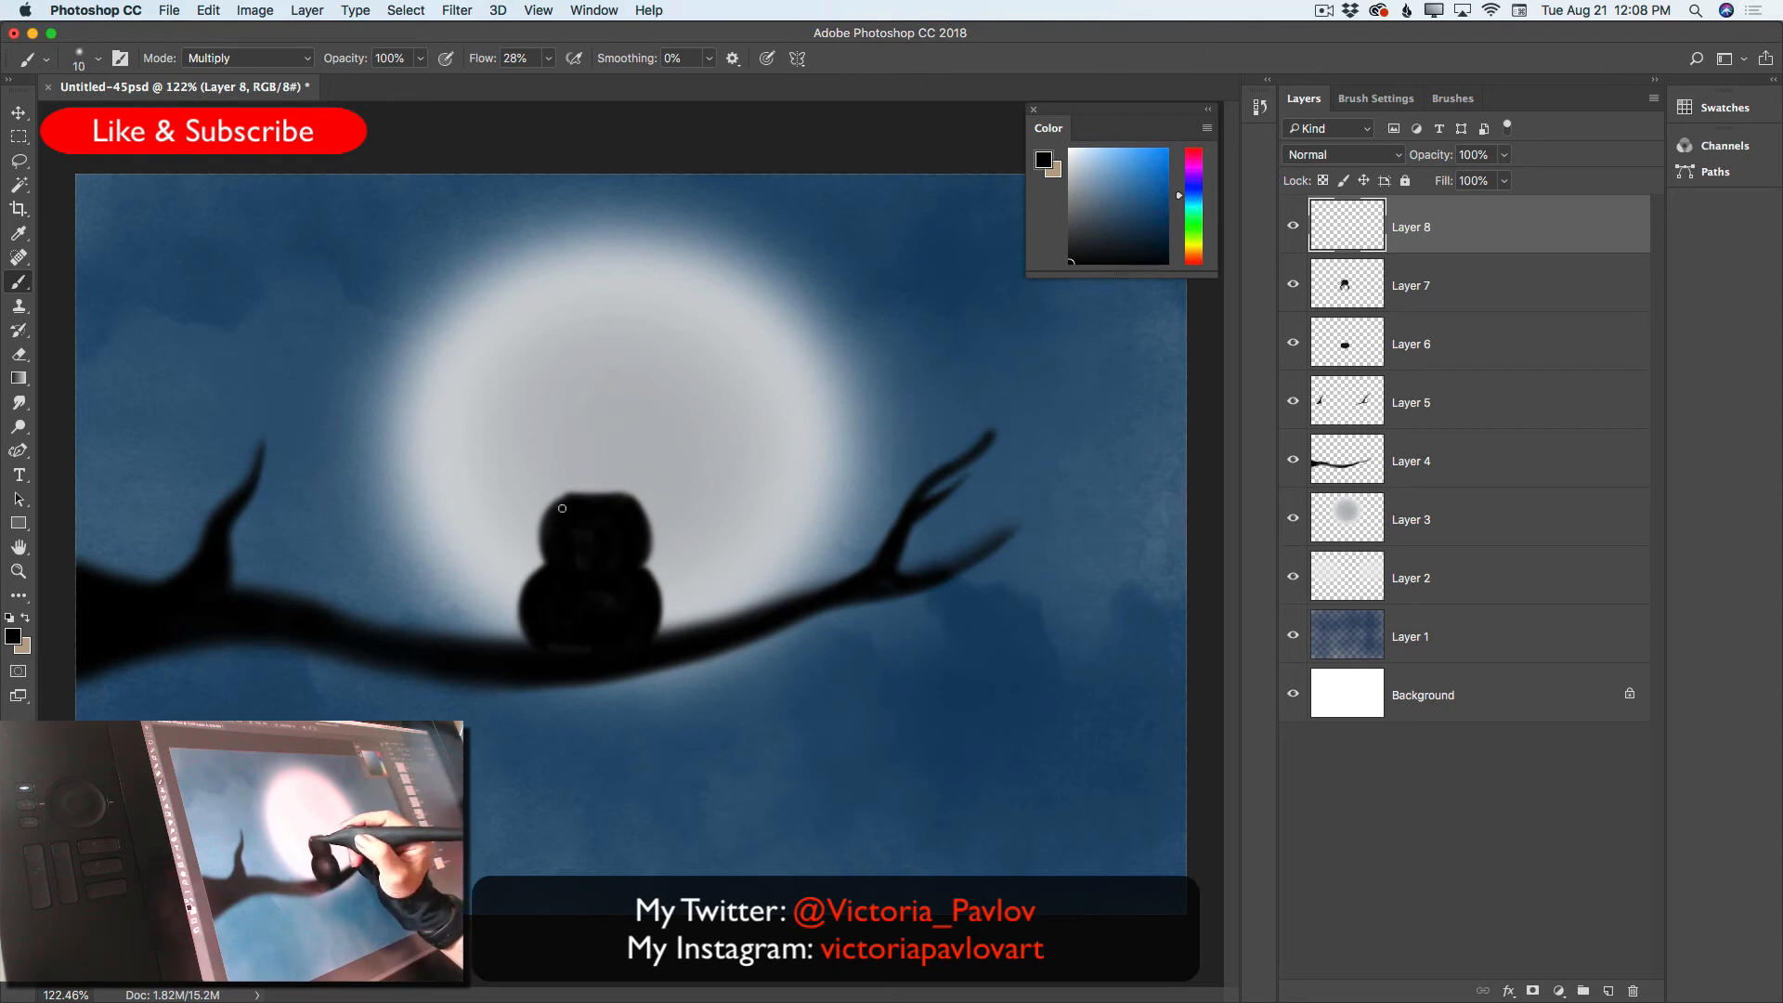
mouse_move(570, 470)
mouse_down()
mouse_move(569, 491)
mouse_move(632, 487)
mouse_move(627, 460)
mouse_move(635, 491)
mouse_move(613, 500)
mouse_move(569, 464)
mouse_move(602, 494)
mouse_move(611, 474)
mouse_move(619, 492)
mouse_move(580, 462)
mouse_move(613, 461)
mouse_move(626, 483)
mouse_move(574, 483)
mouse_move(597, 475)
mouse_up()
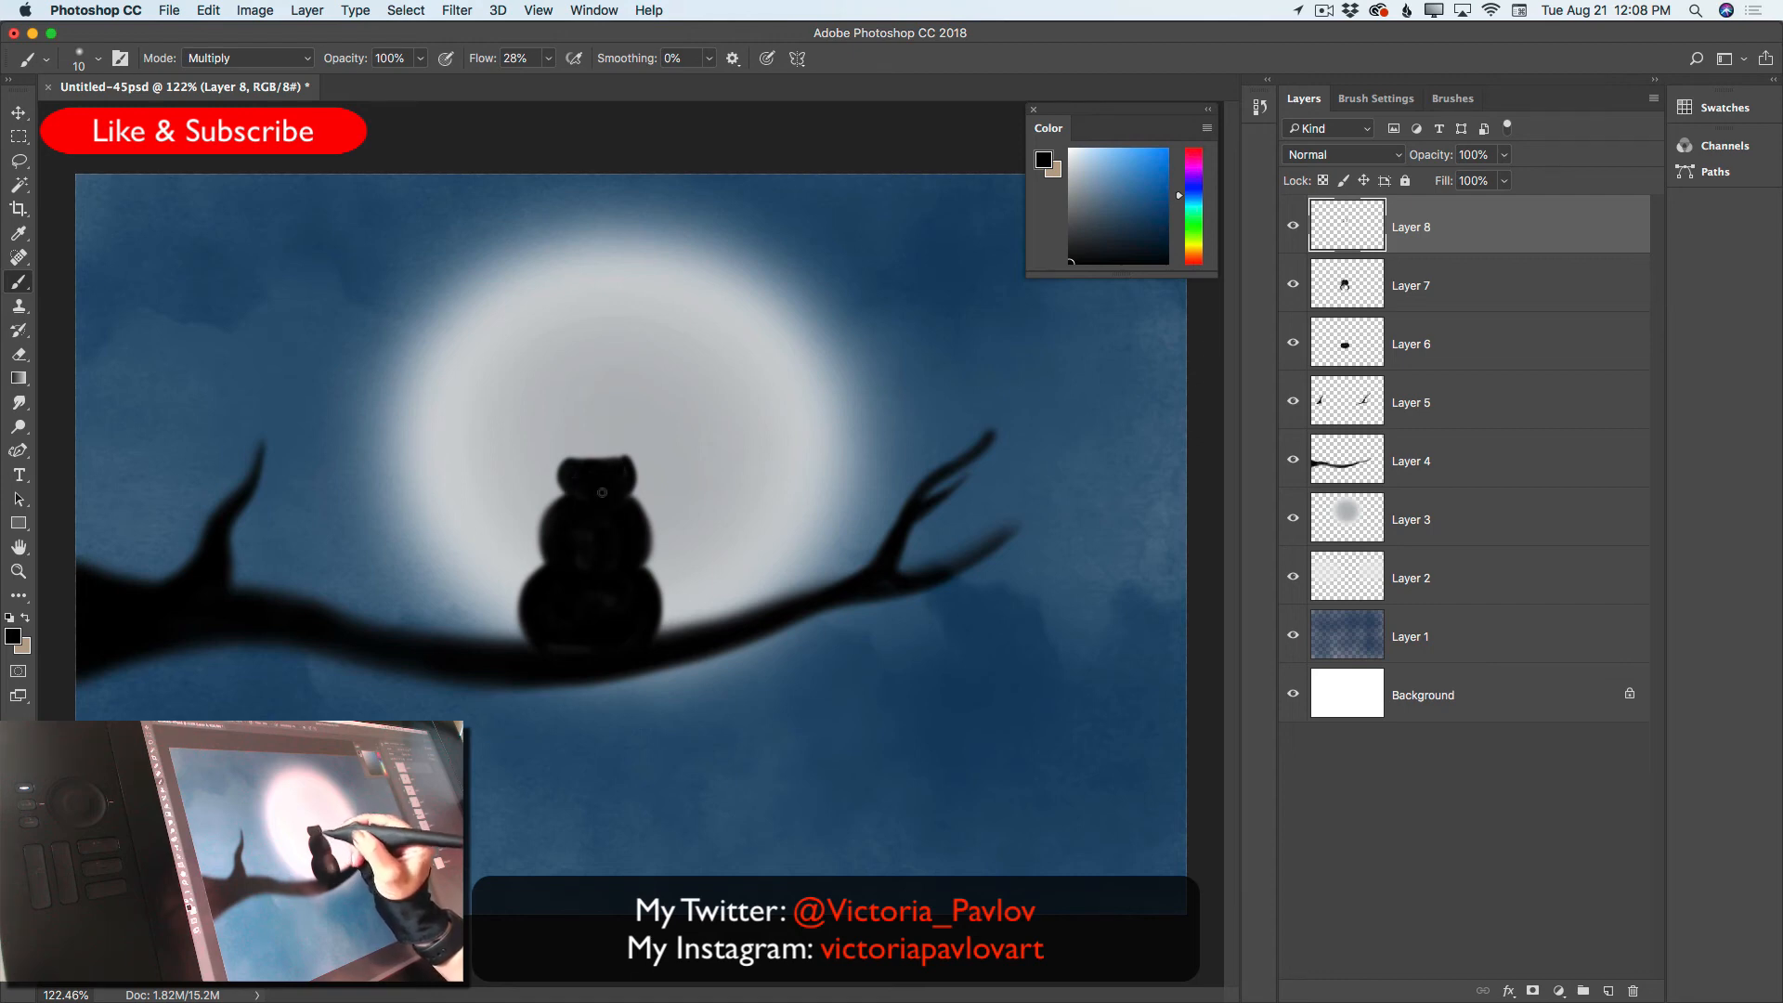
click(577, 516)
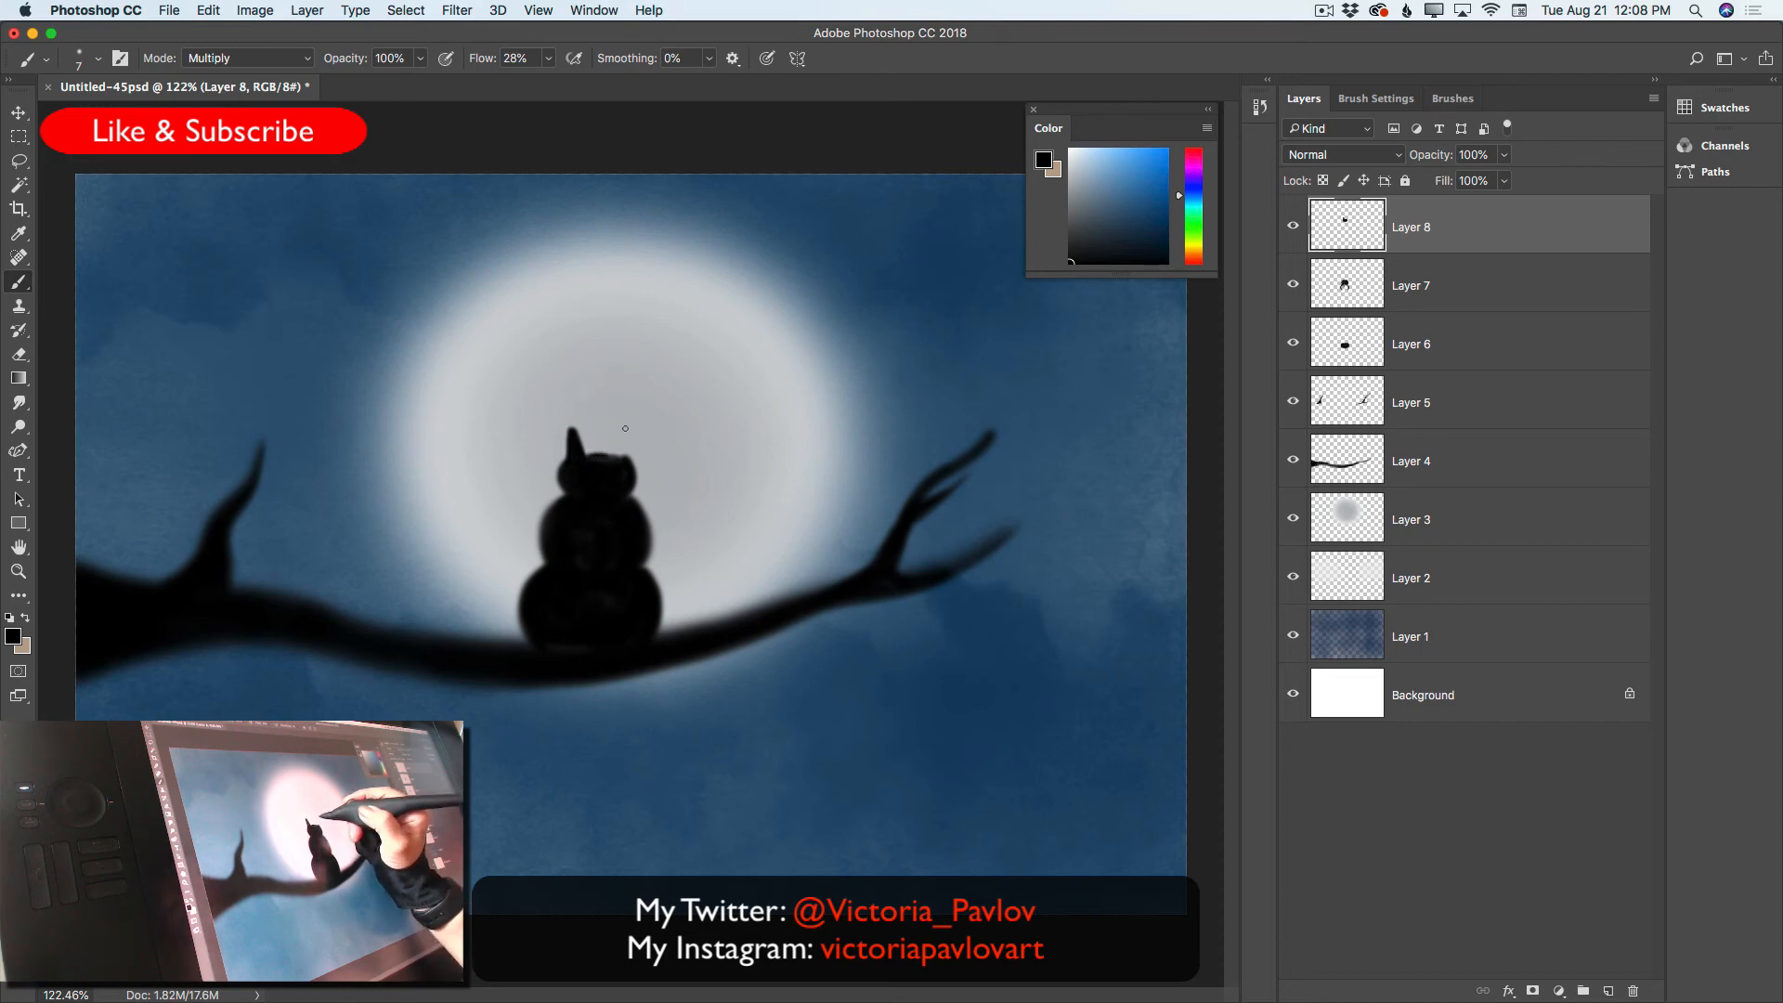
drag(628, 430, 615, 457)
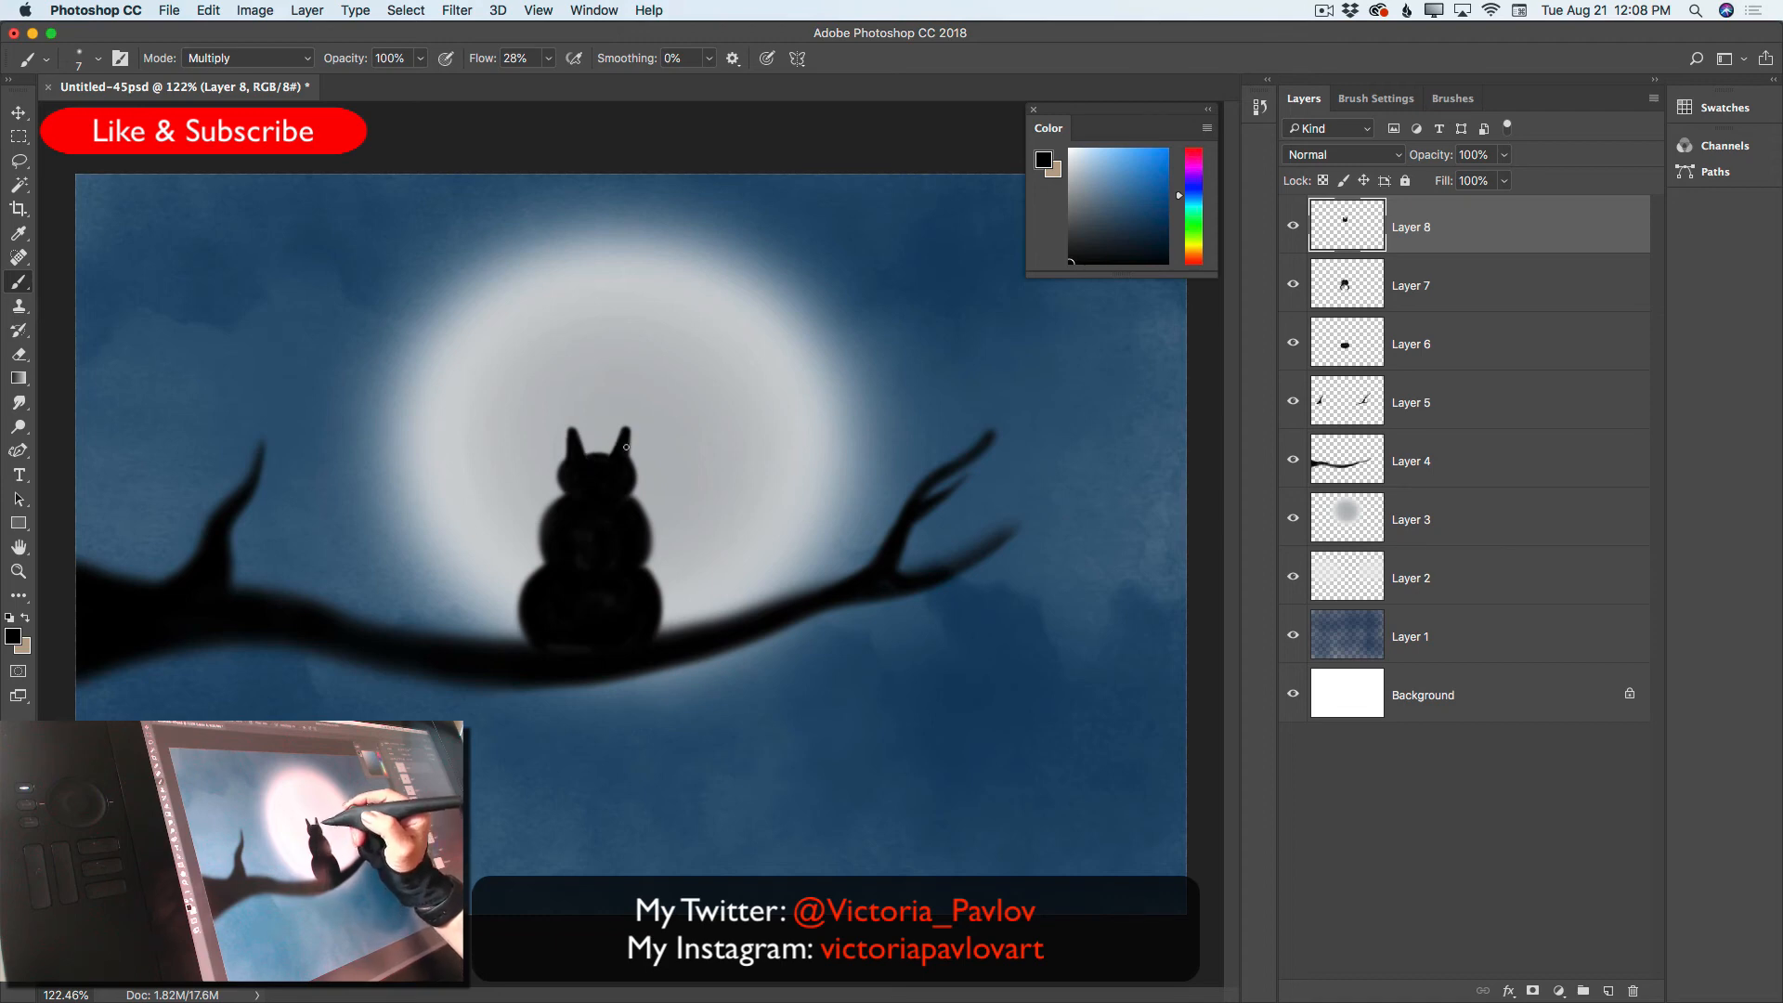
Sharpen the cat's ears with an 8 px eraser and refine the body's outline with a 6 px brush
click(20, 355)
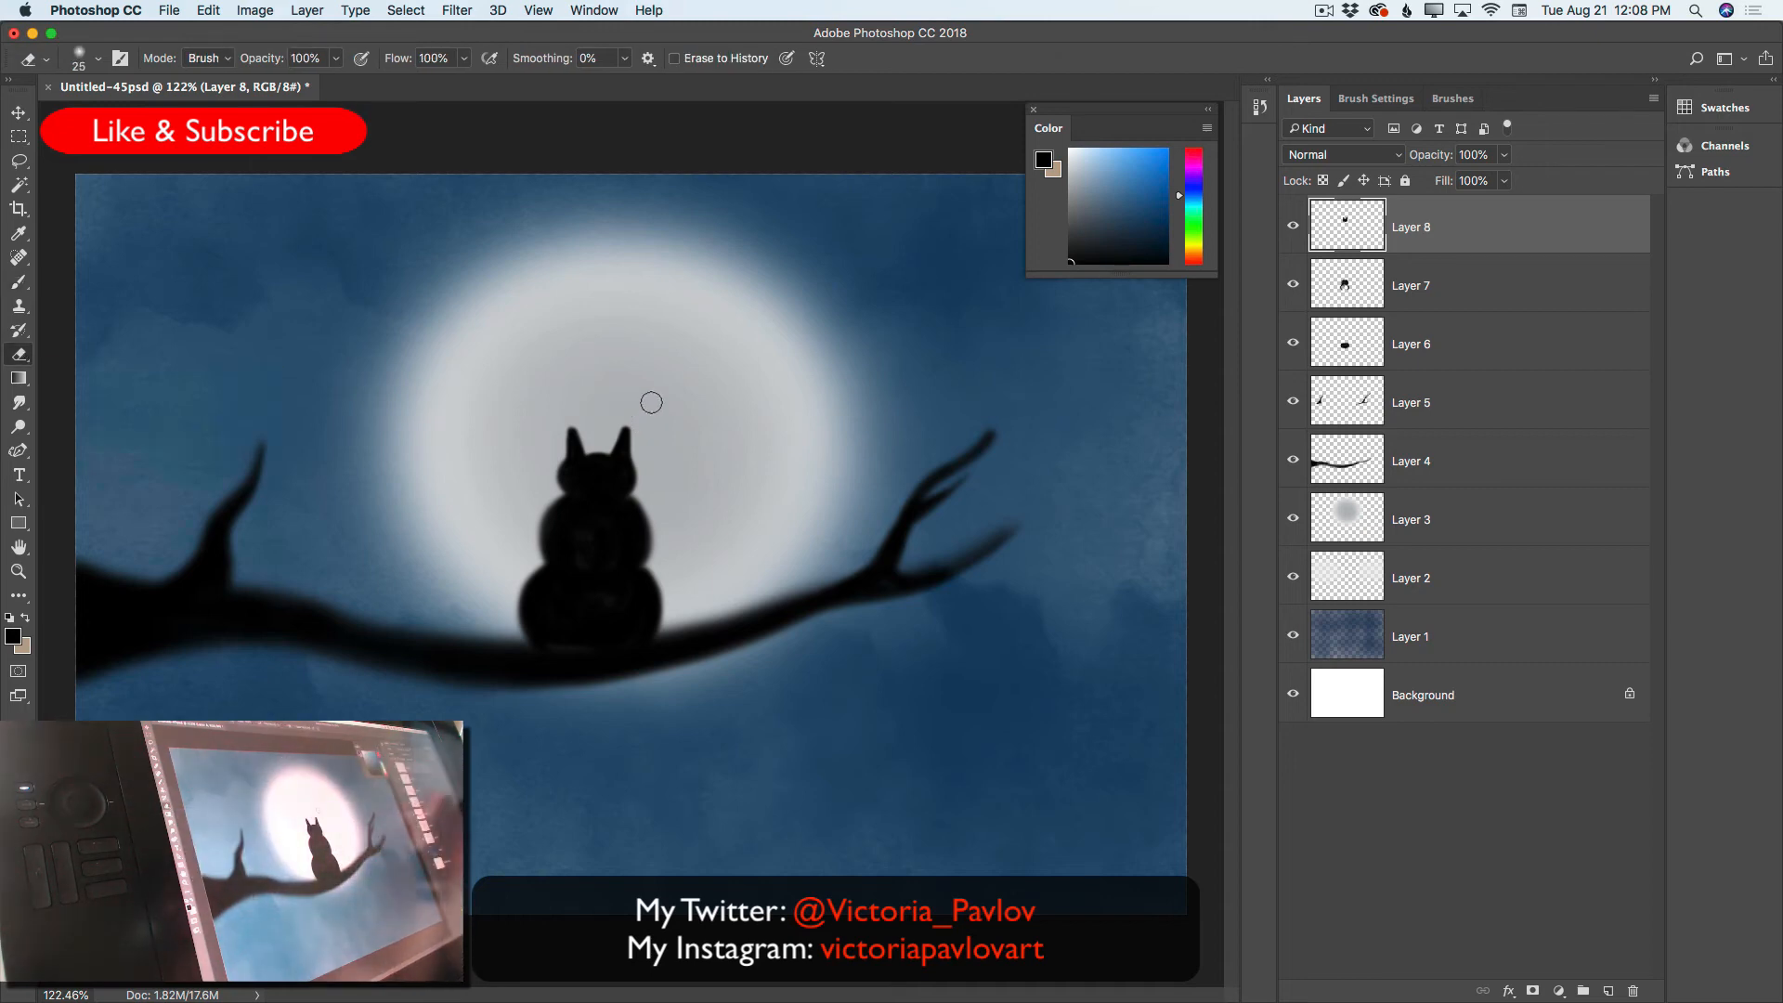
key(bracketleft)
key(bracketleft)
key(bracketleft)
key(bracketleft)
key(bracketleft)
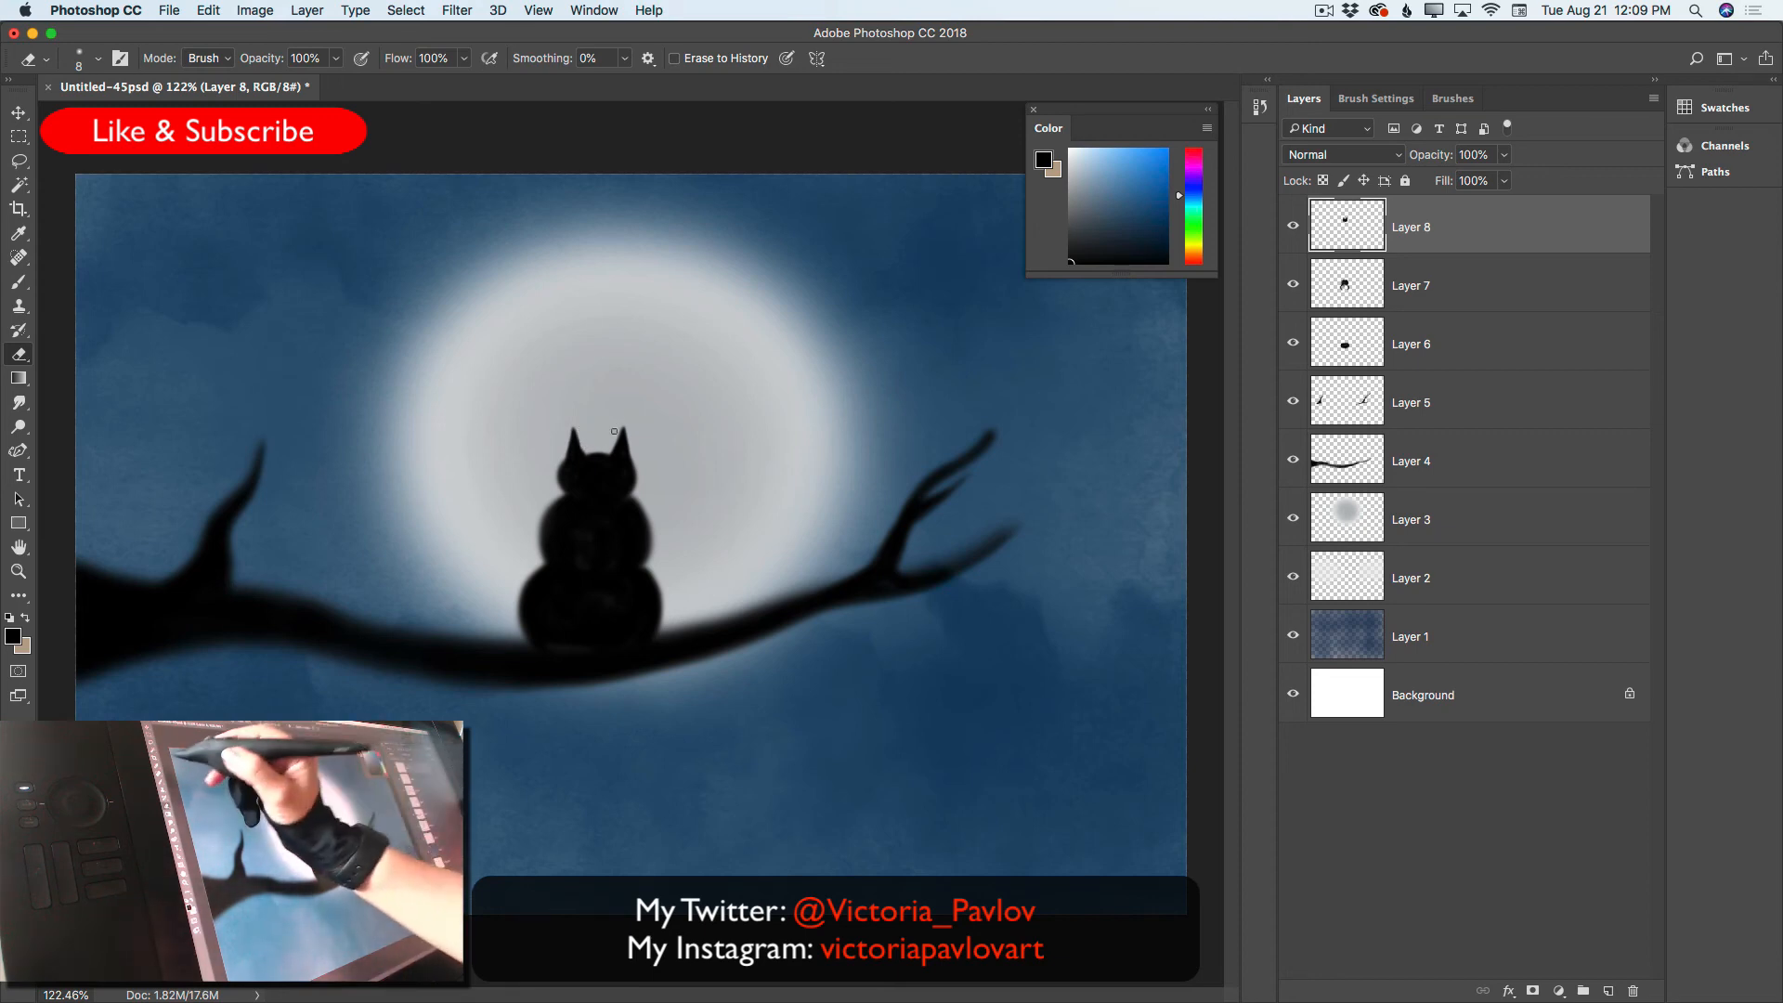
click(20, 282)
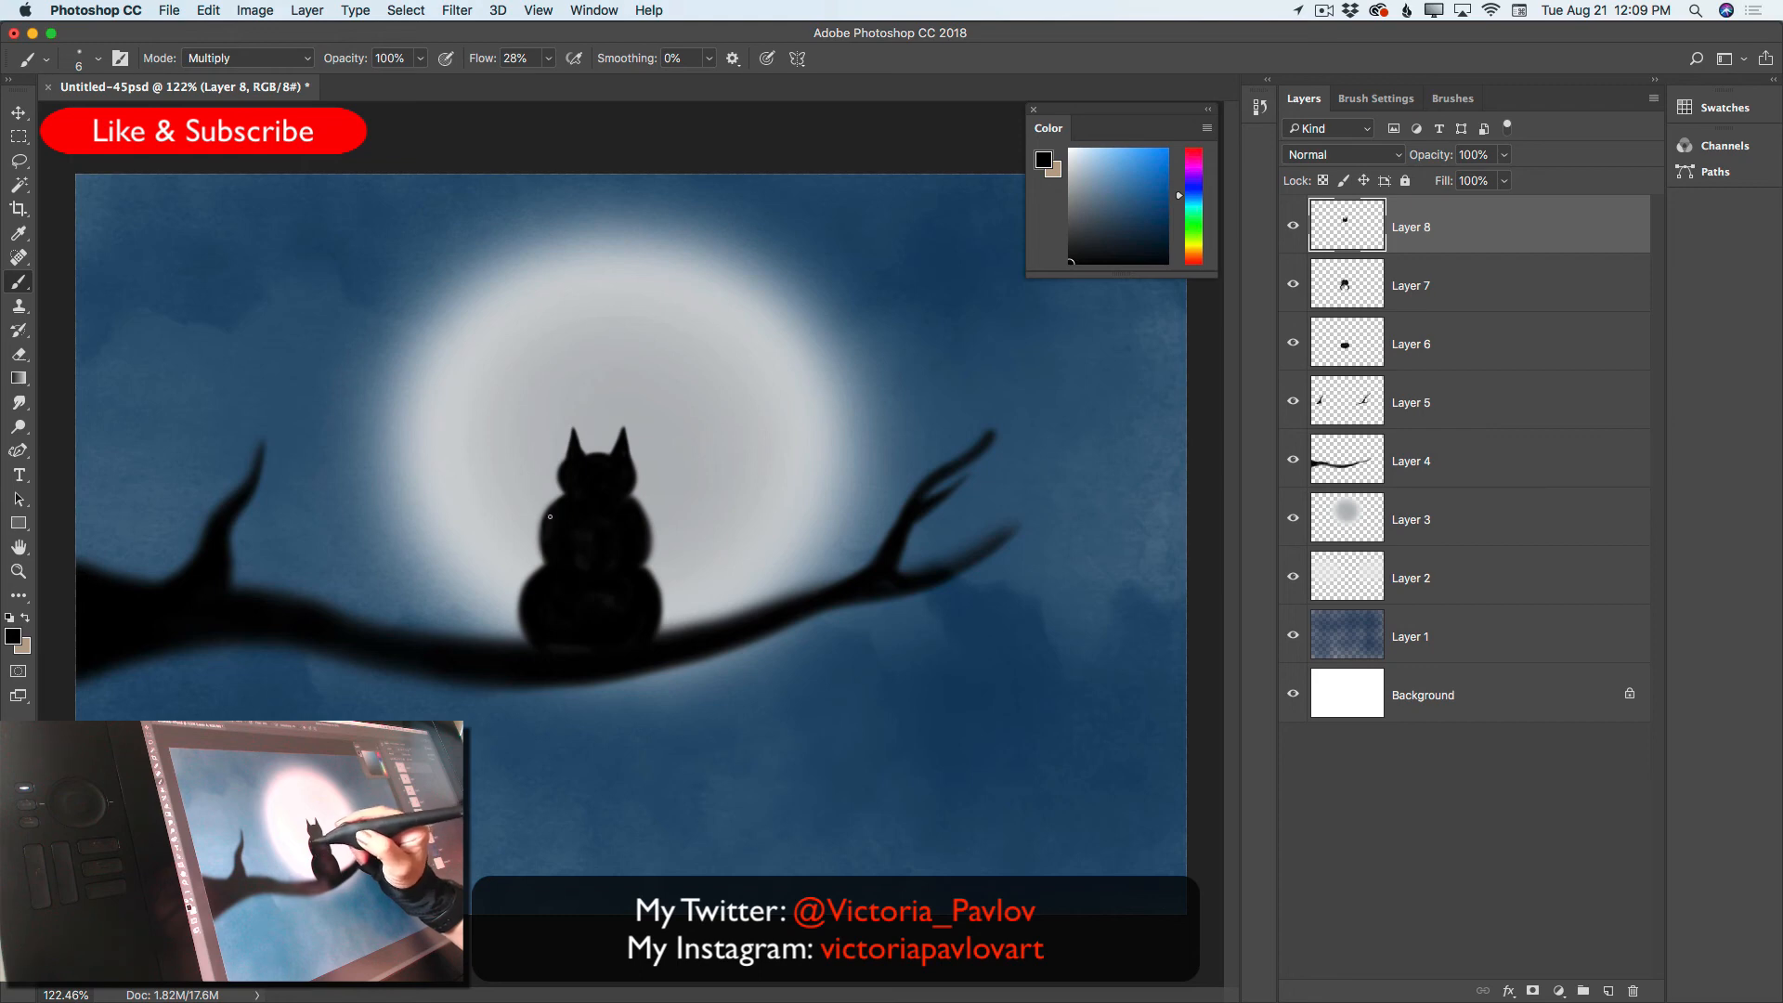
drag(521, 614, 523, 641)
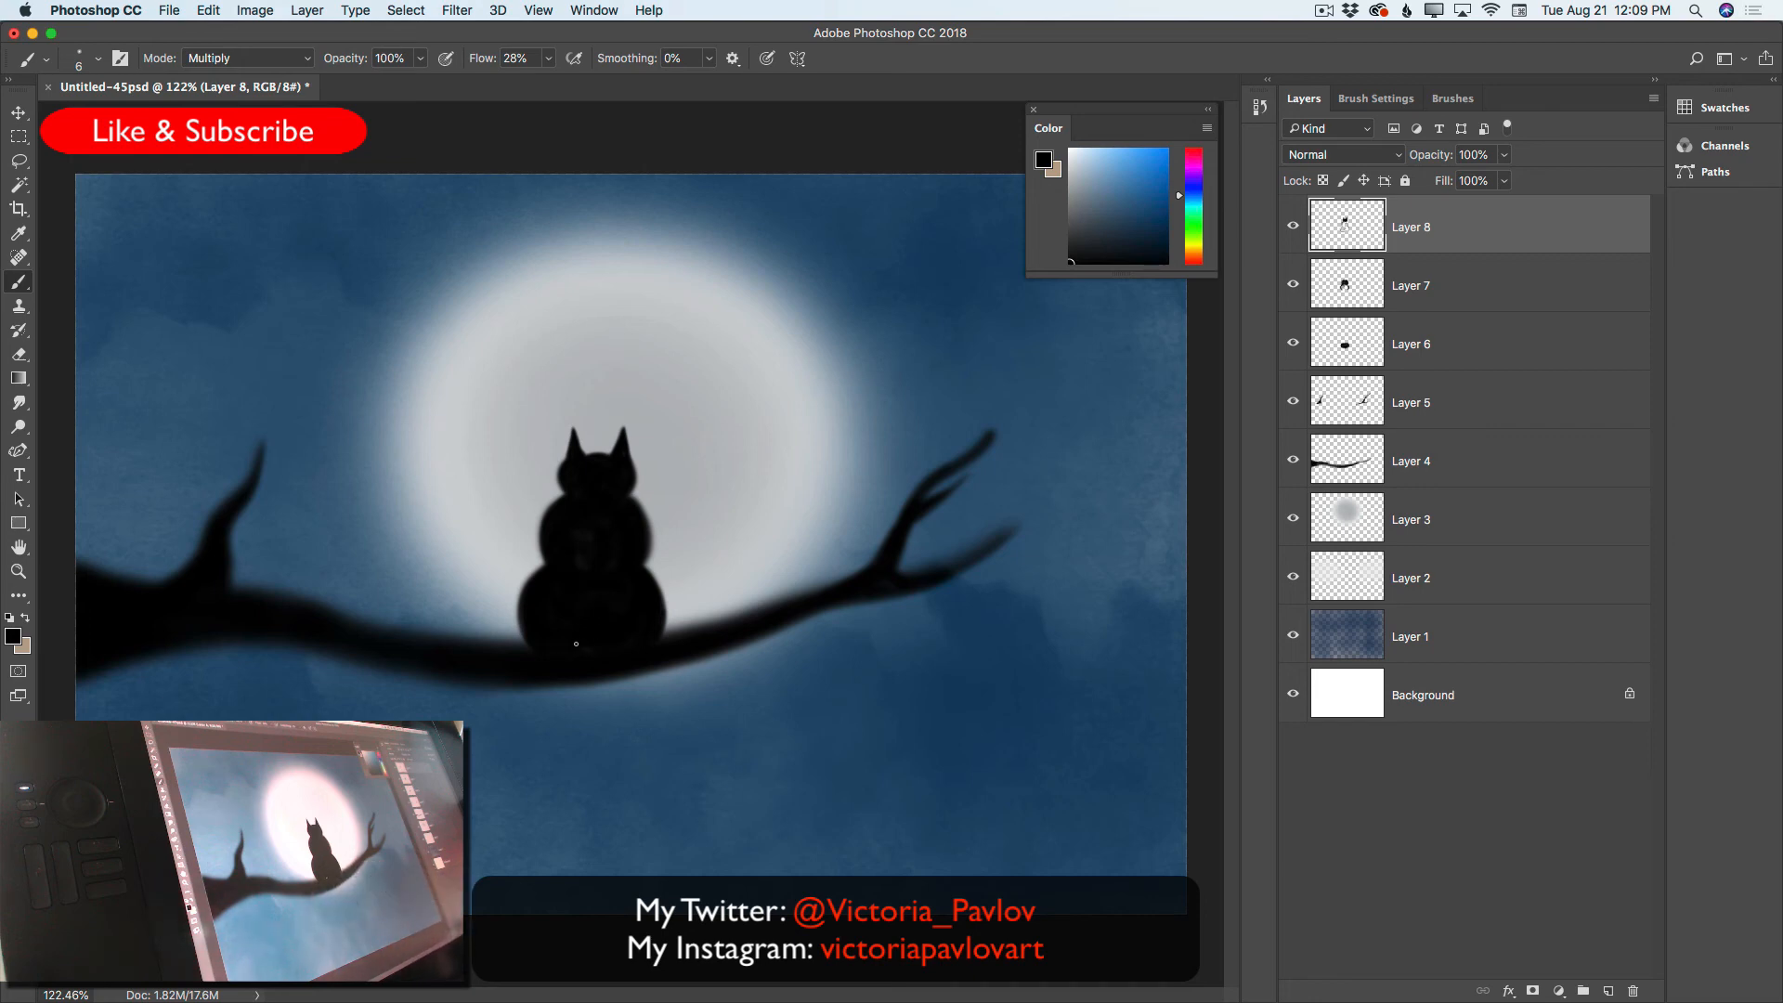
Add a new layer and paint the cat's curved tail with a 15 px brush, from the lower body over the branch and hanging below it
click(1608, 991)
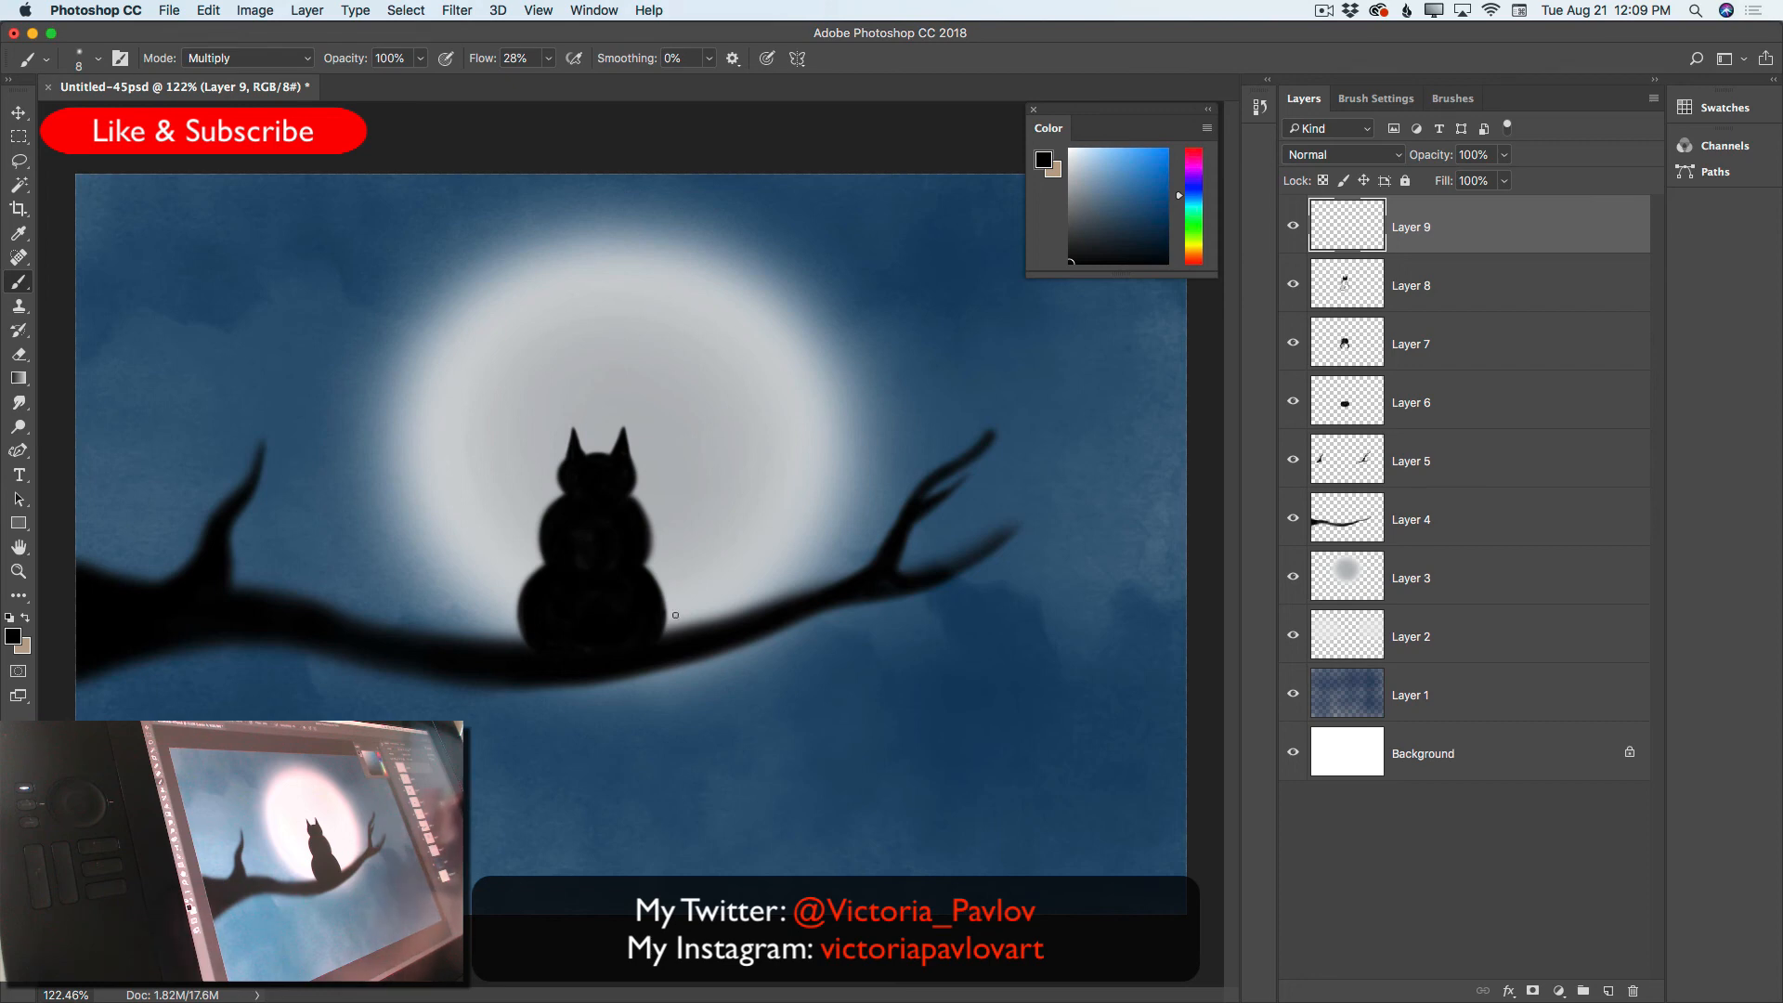
key(bracketright)
key(bracketright)
key(bracketright)
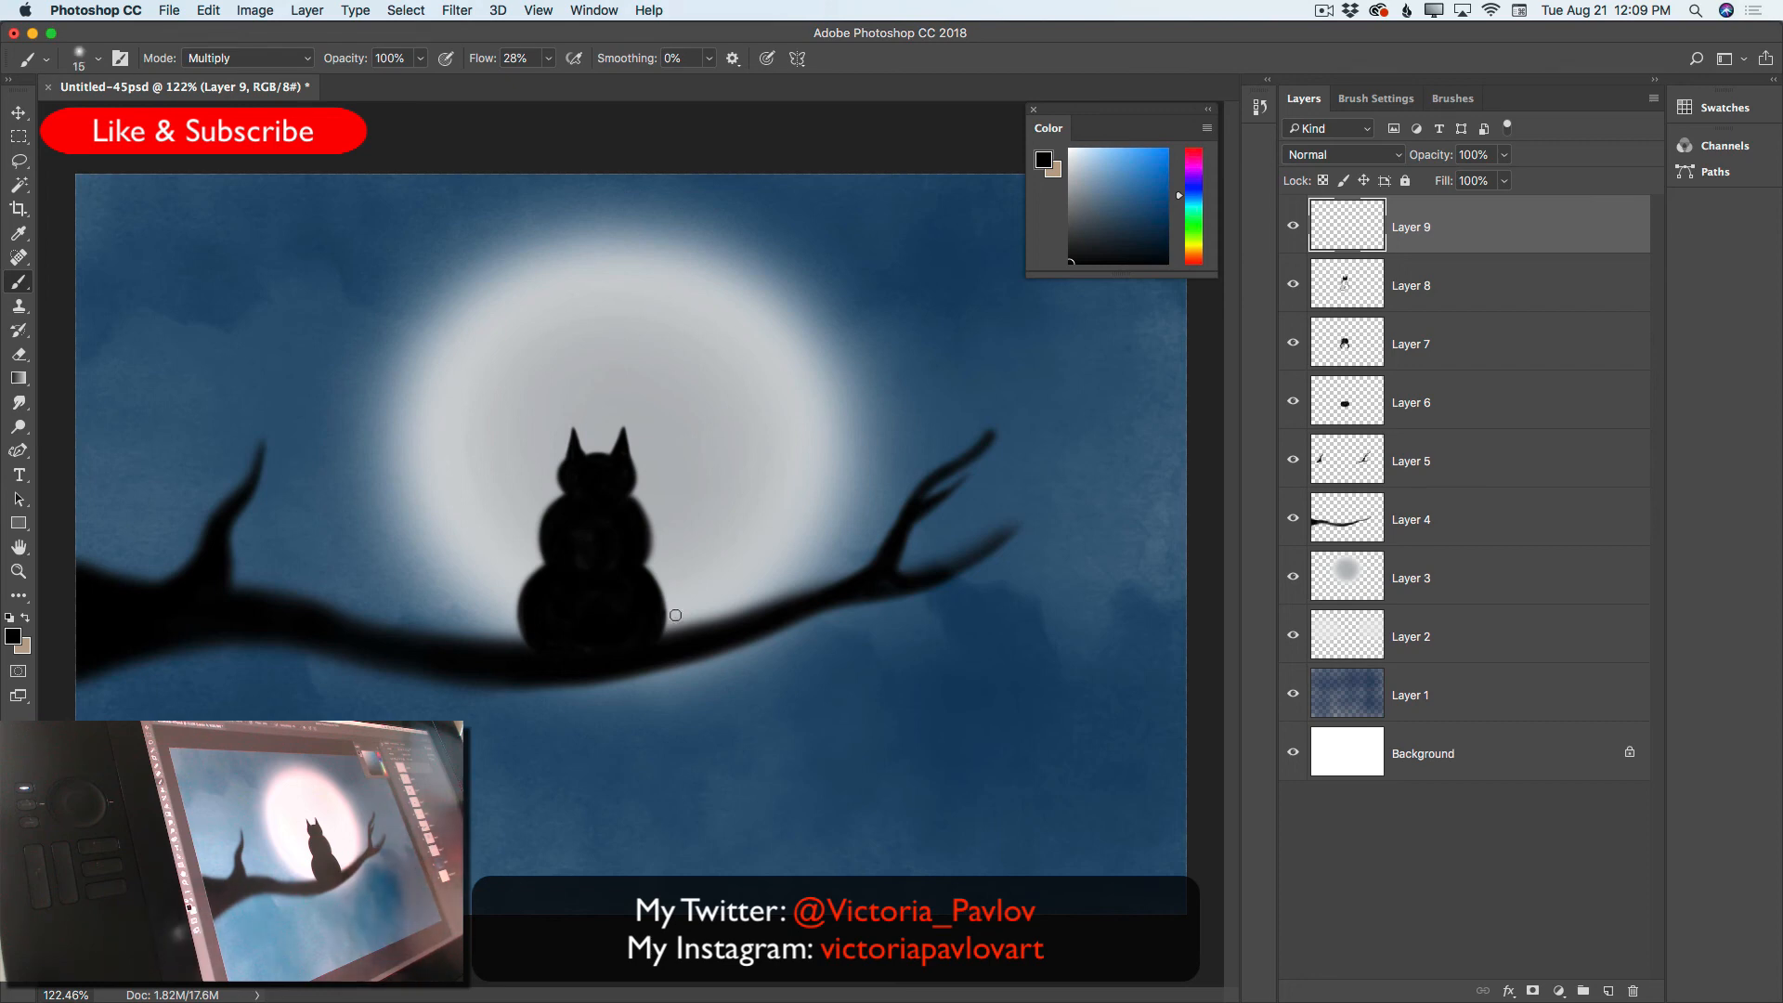
mouse_move(659, 617)
mouse_down()
mouse_move(751, 603)
mouse_move(655, 635)
mouse_move(720, 602)
mouse_up()
drag(749, 611, 697, 616)
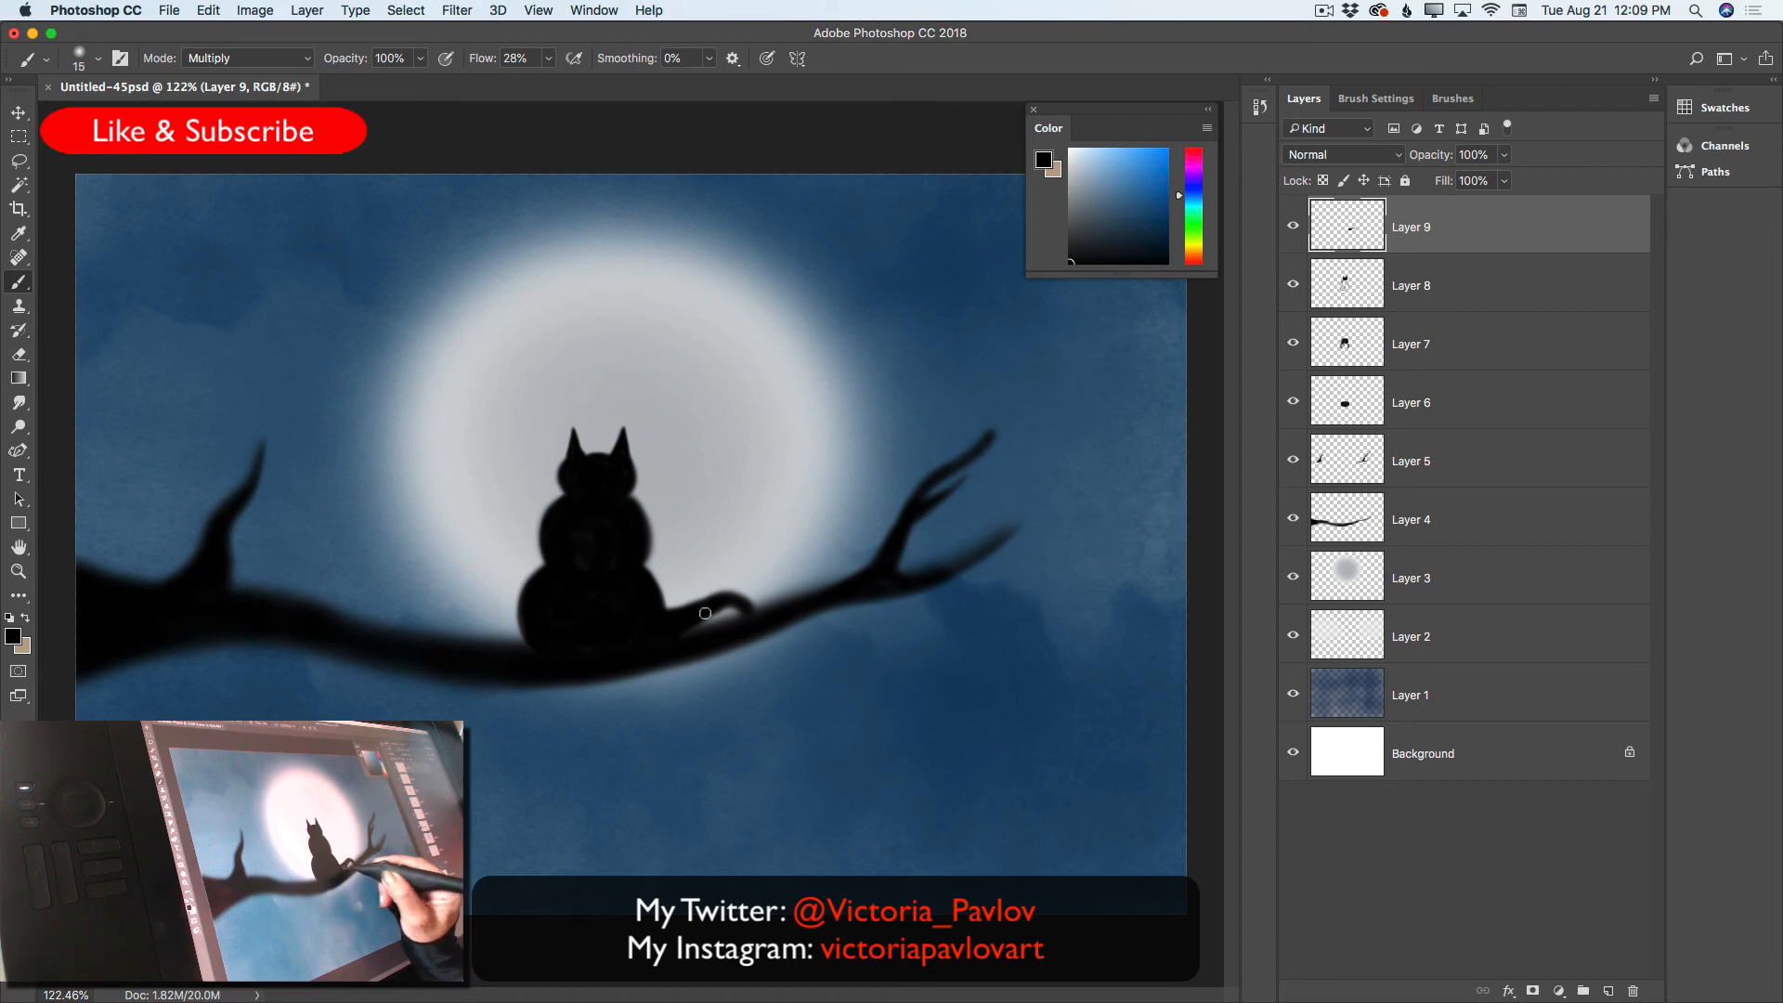
mouse_move(742, 605)
mouse_down()
mouse_move(720, 669)
mouse_move(745, 622)
mouse_up()
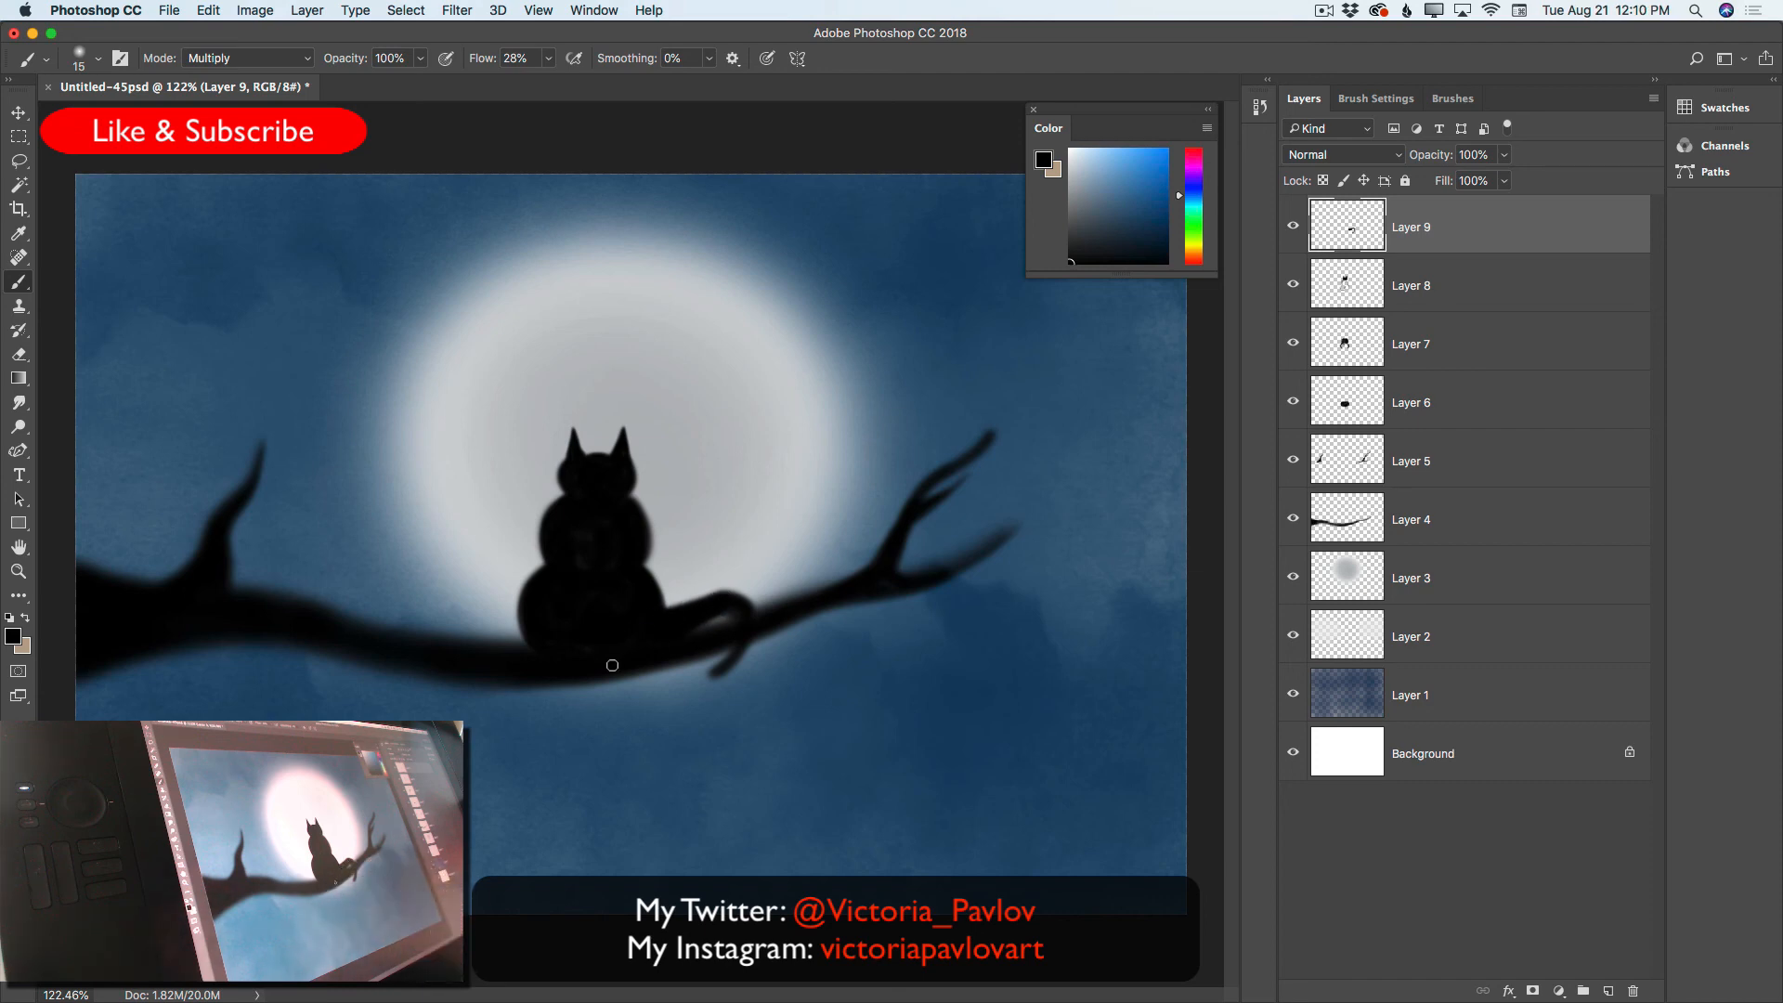
Trim the outer edge of the tail's curve and its hanging tip with an 8 px eraser
key(e)
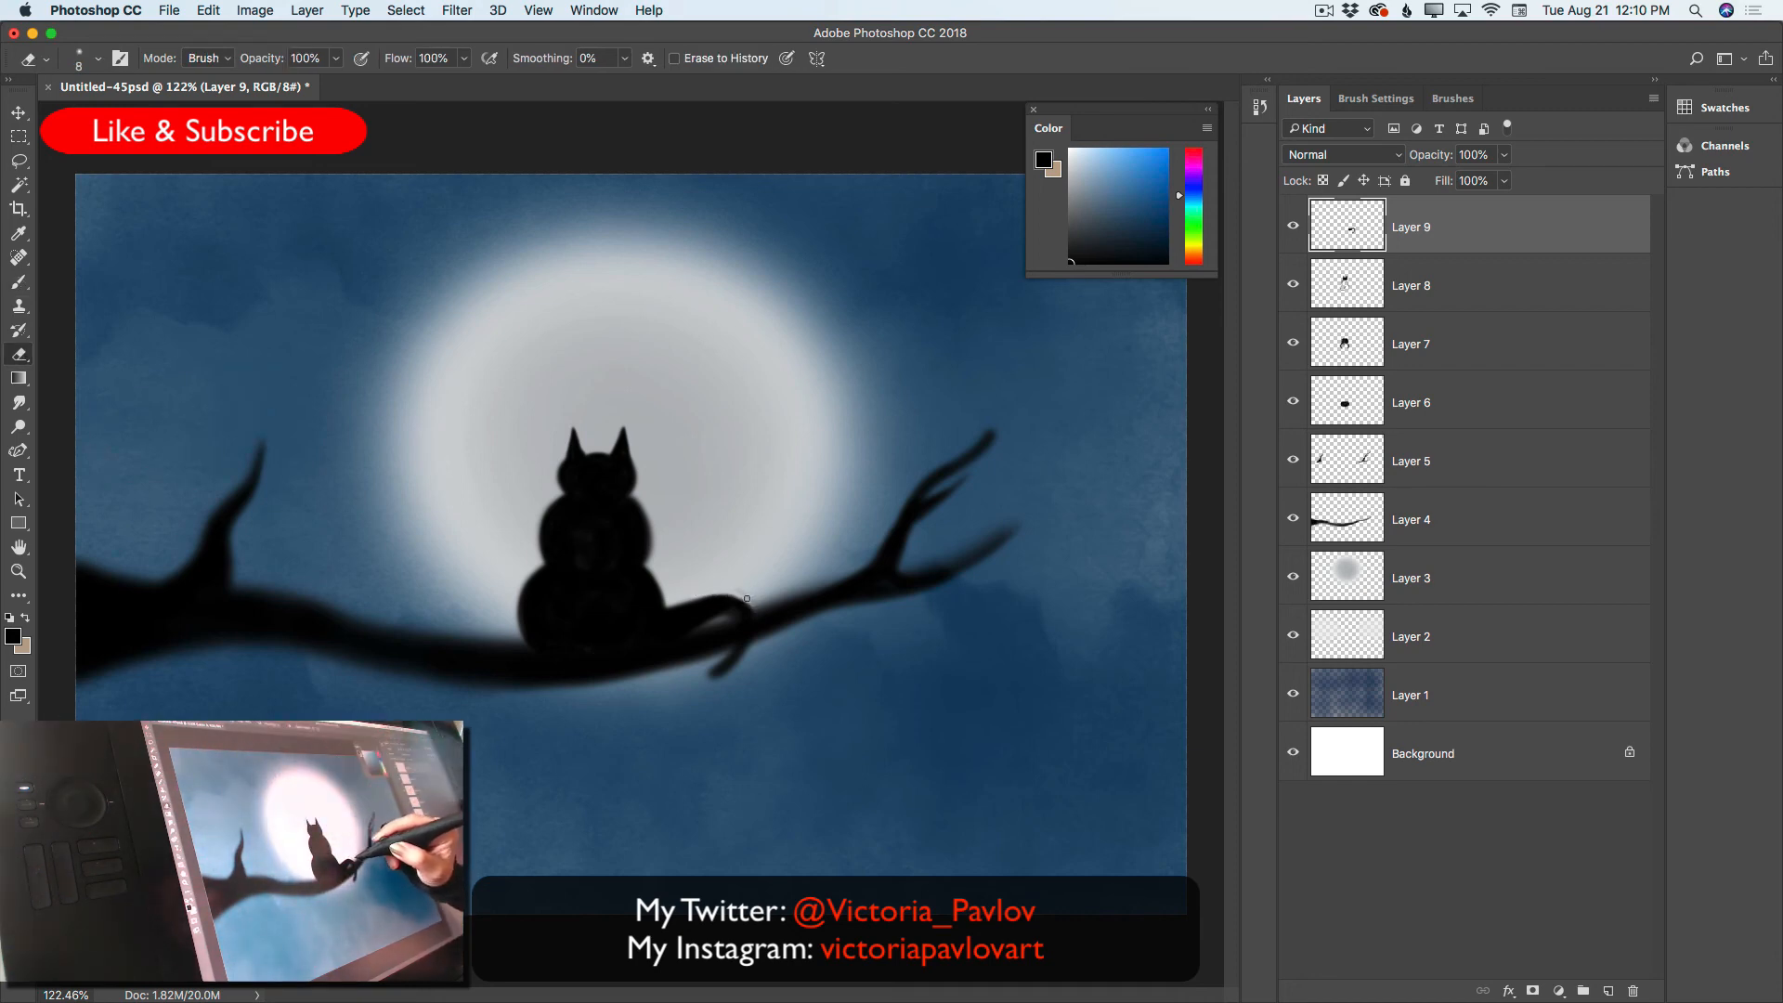
drag(747, 599, 755, 617)
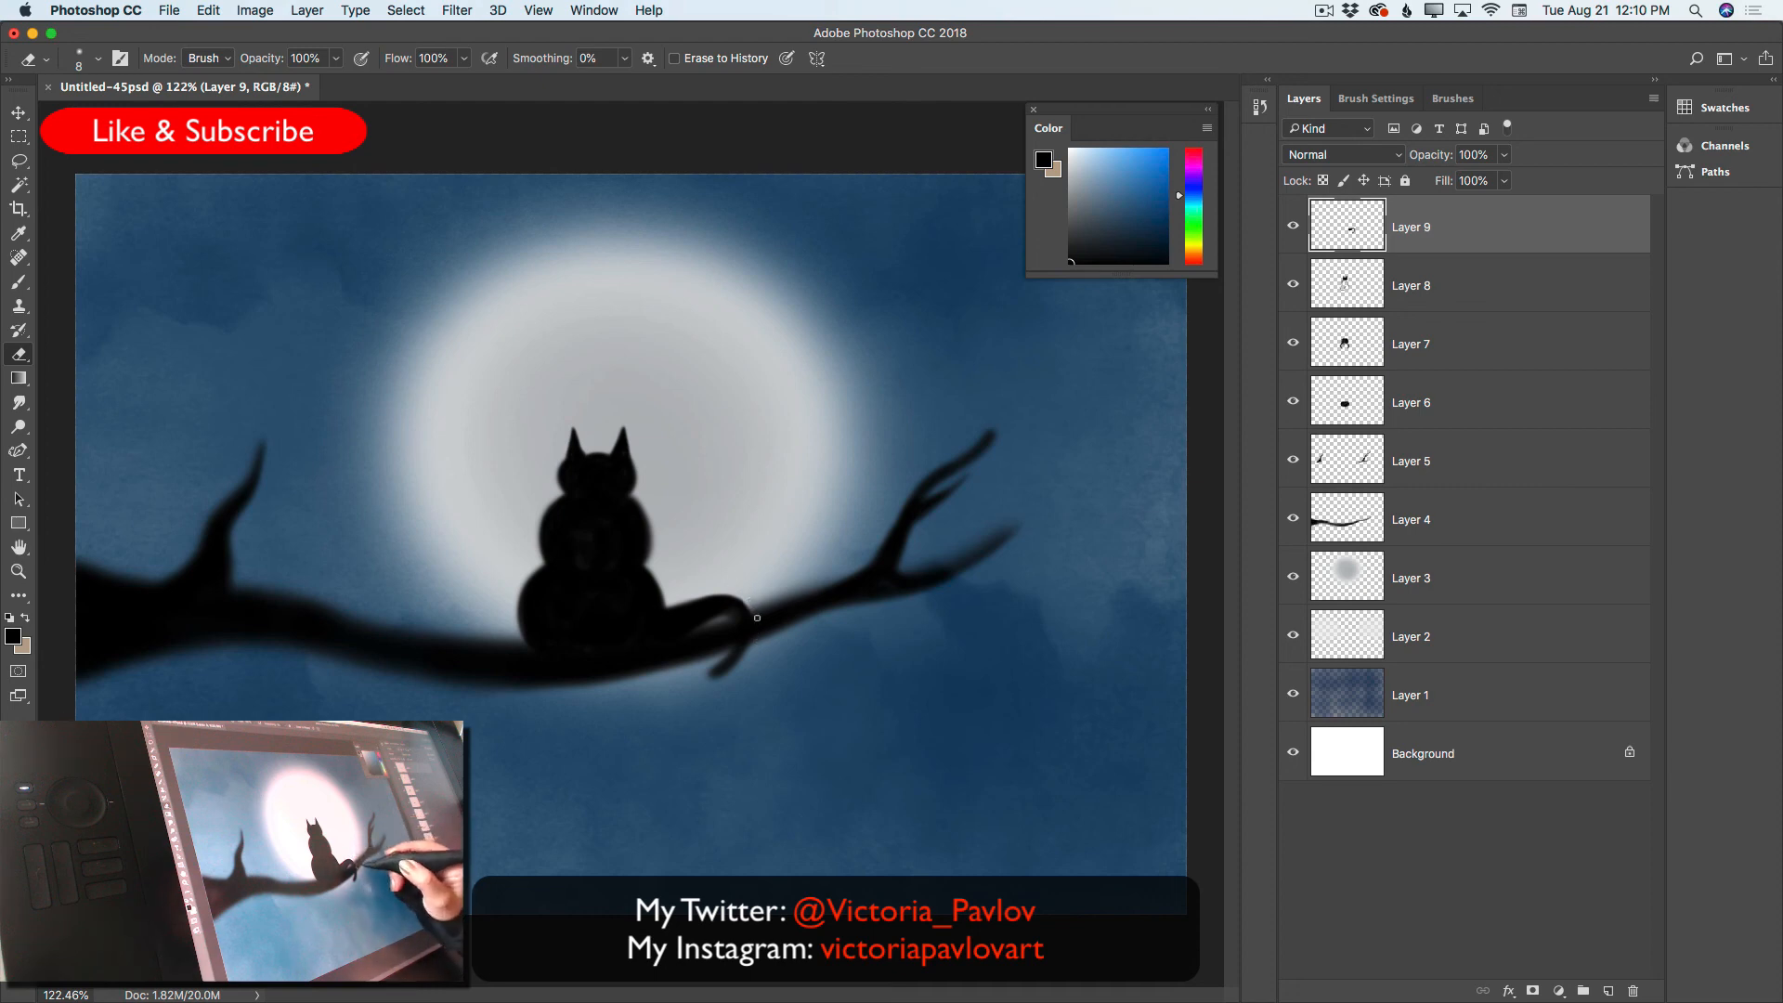
drag(747, 651, 718, 677)
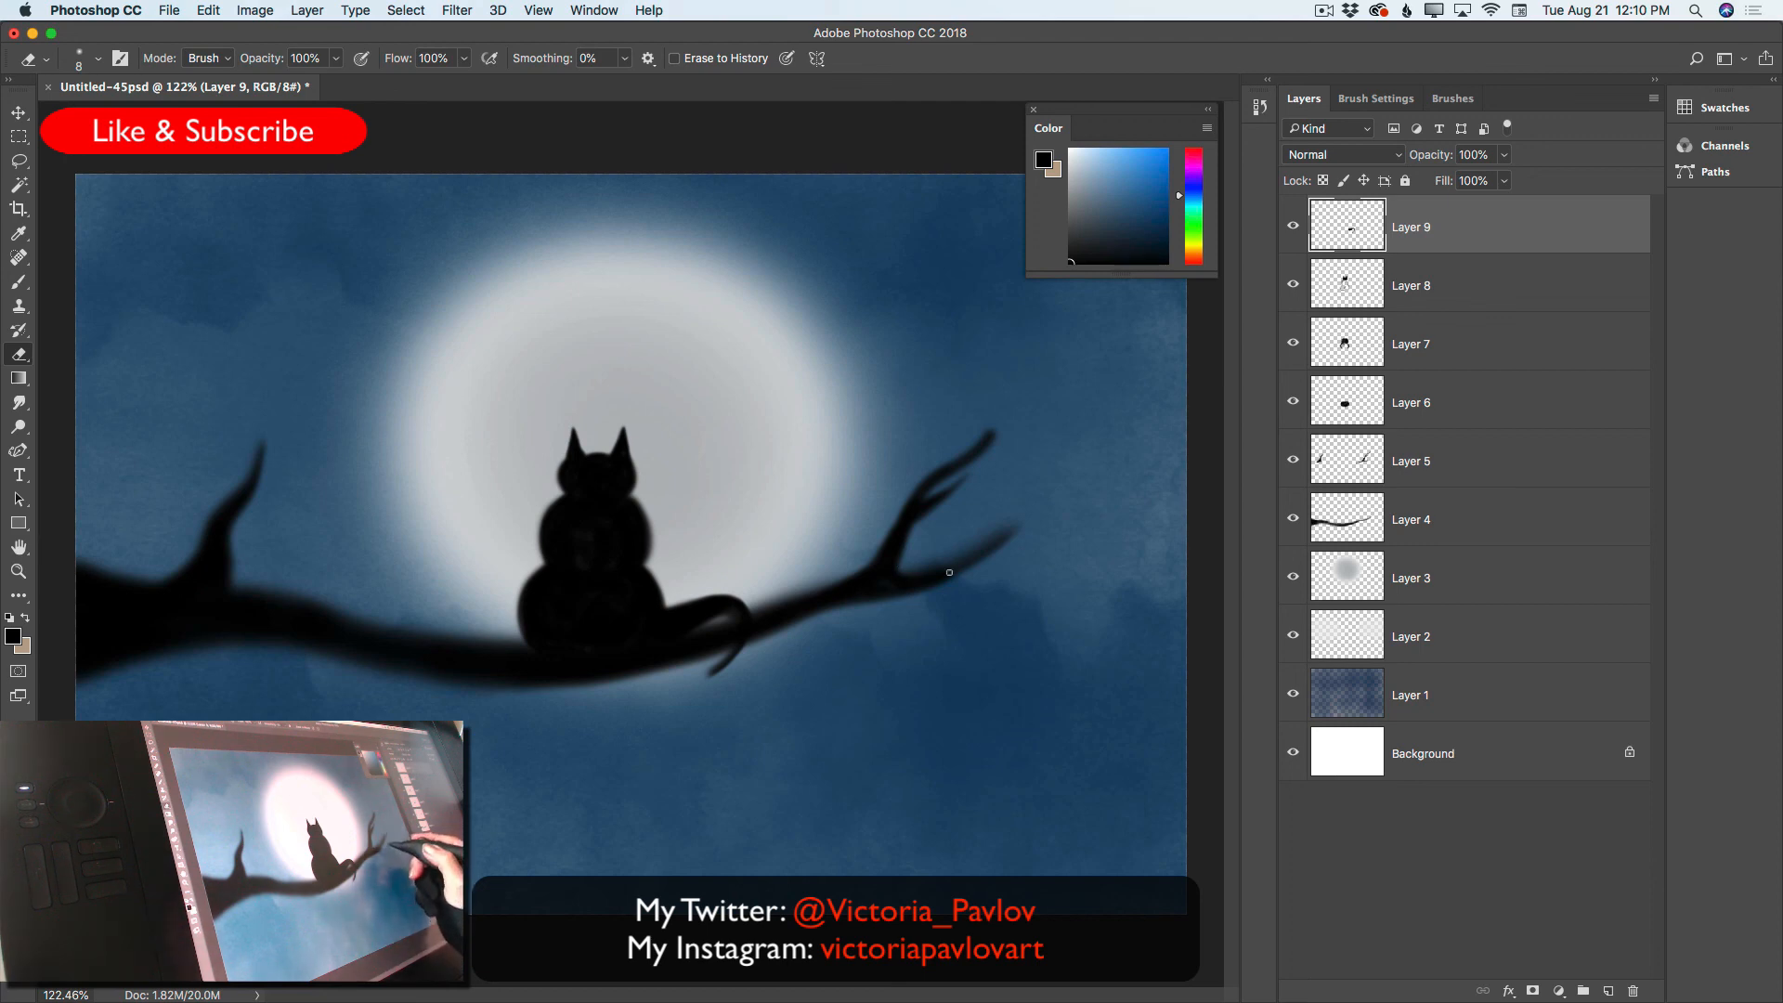
On Layer 4, darken and sharpen the branch's lower right twig with a 7 px brush
click(1374, 520)
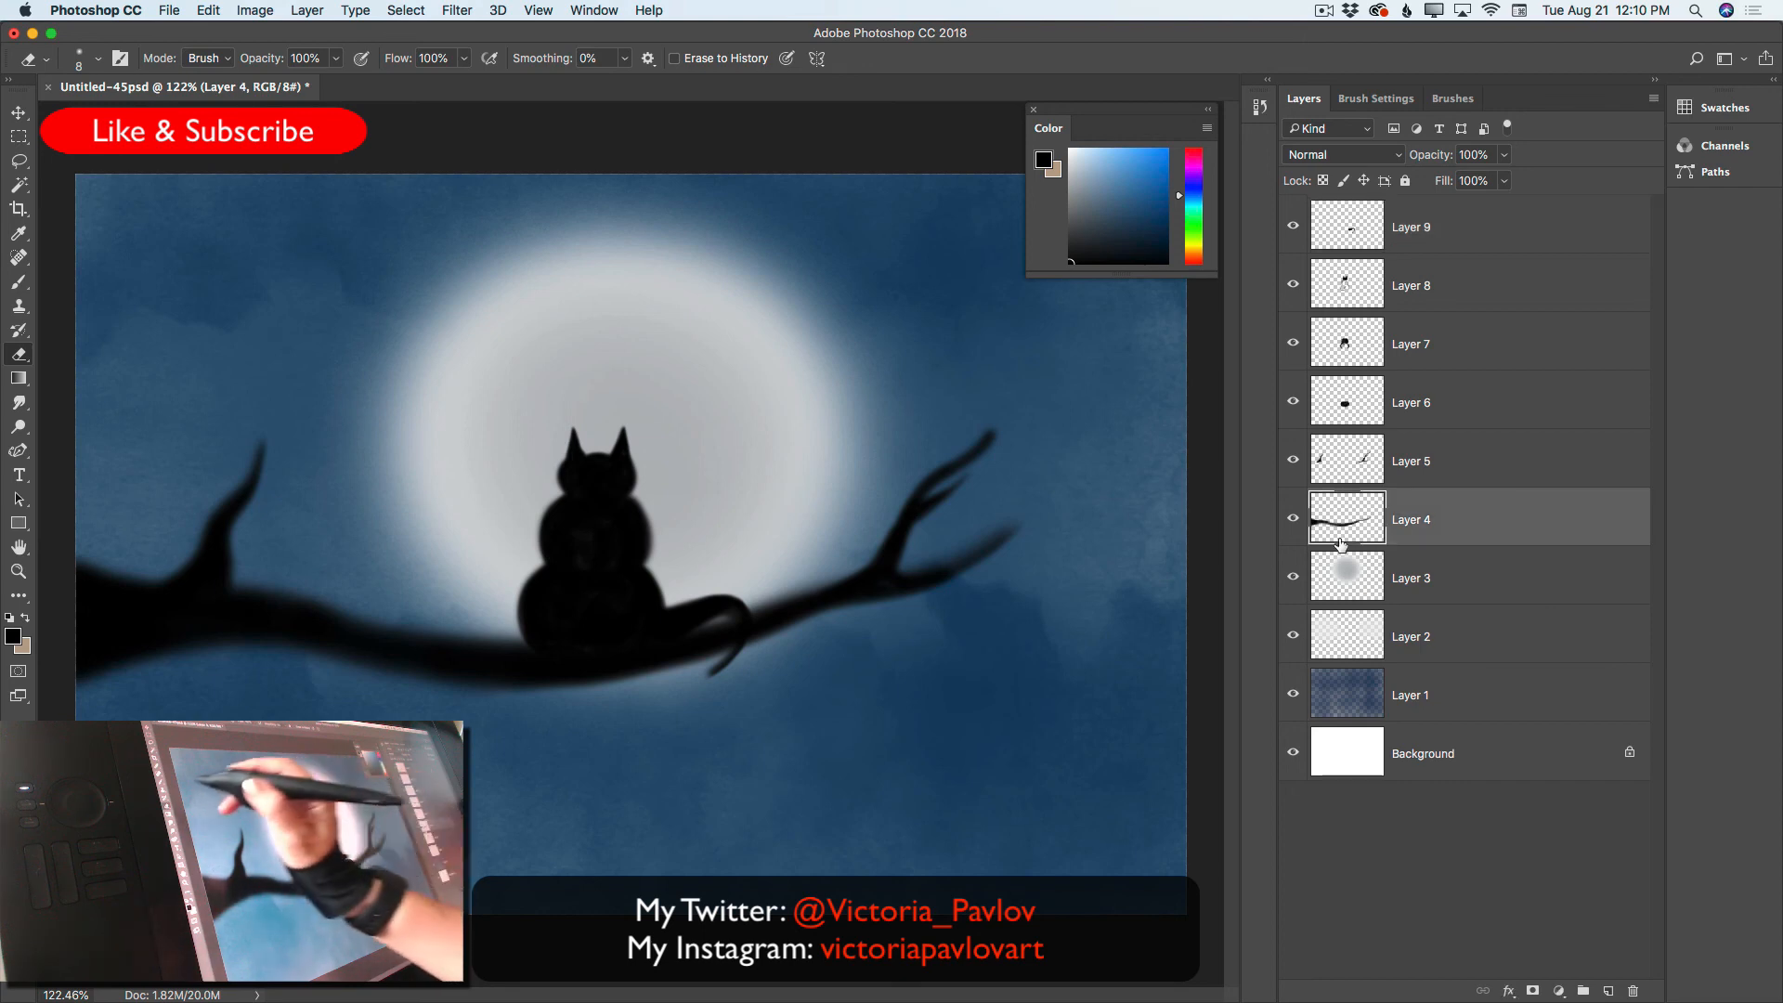
click(19, 283)
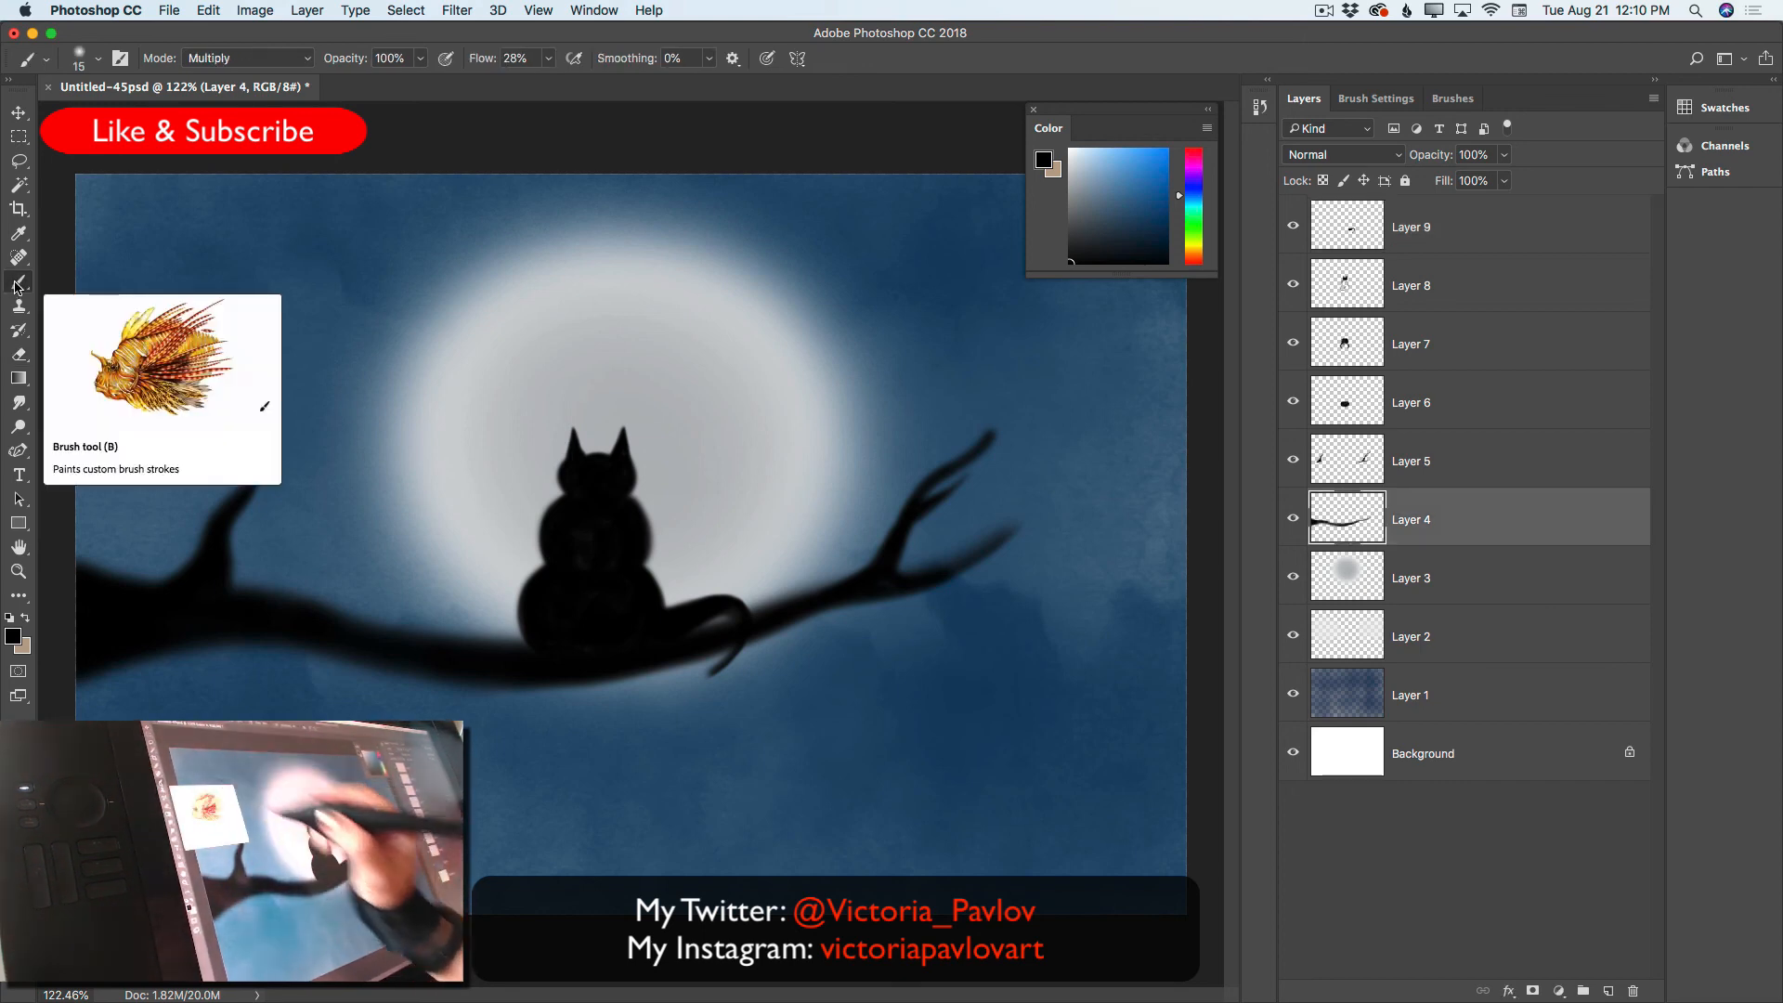
key(bracketleft)
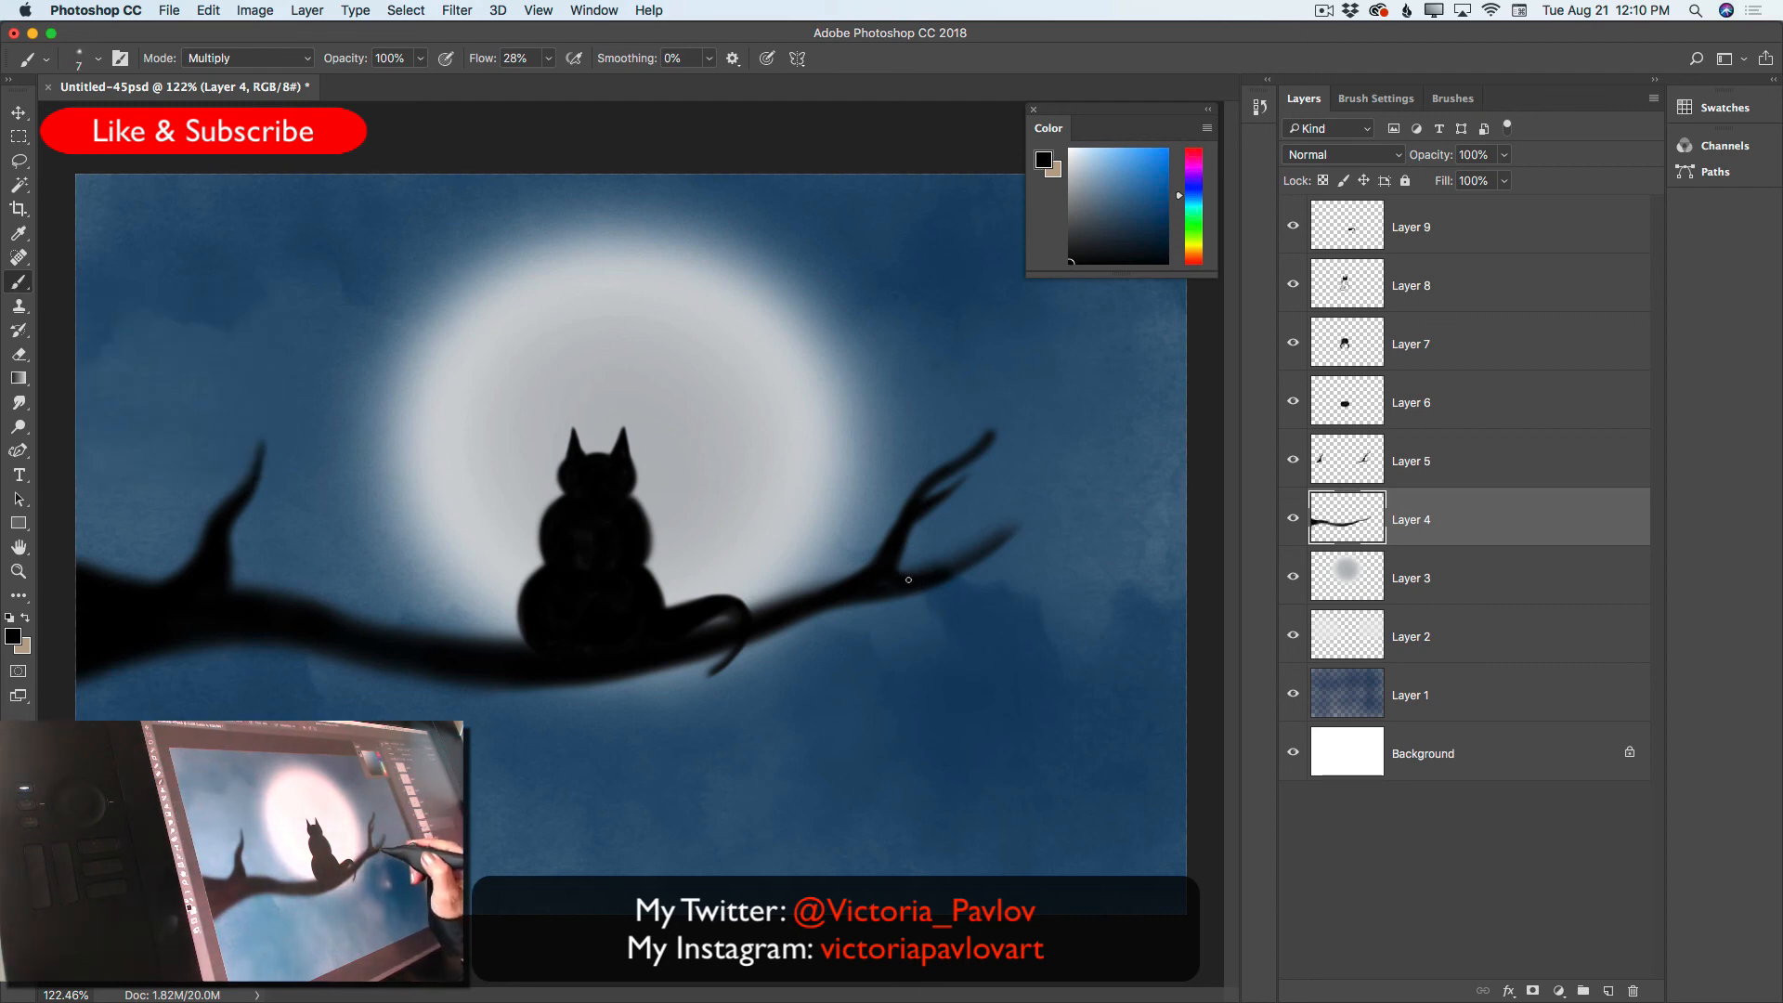
drag(909, 580, 952, 570)
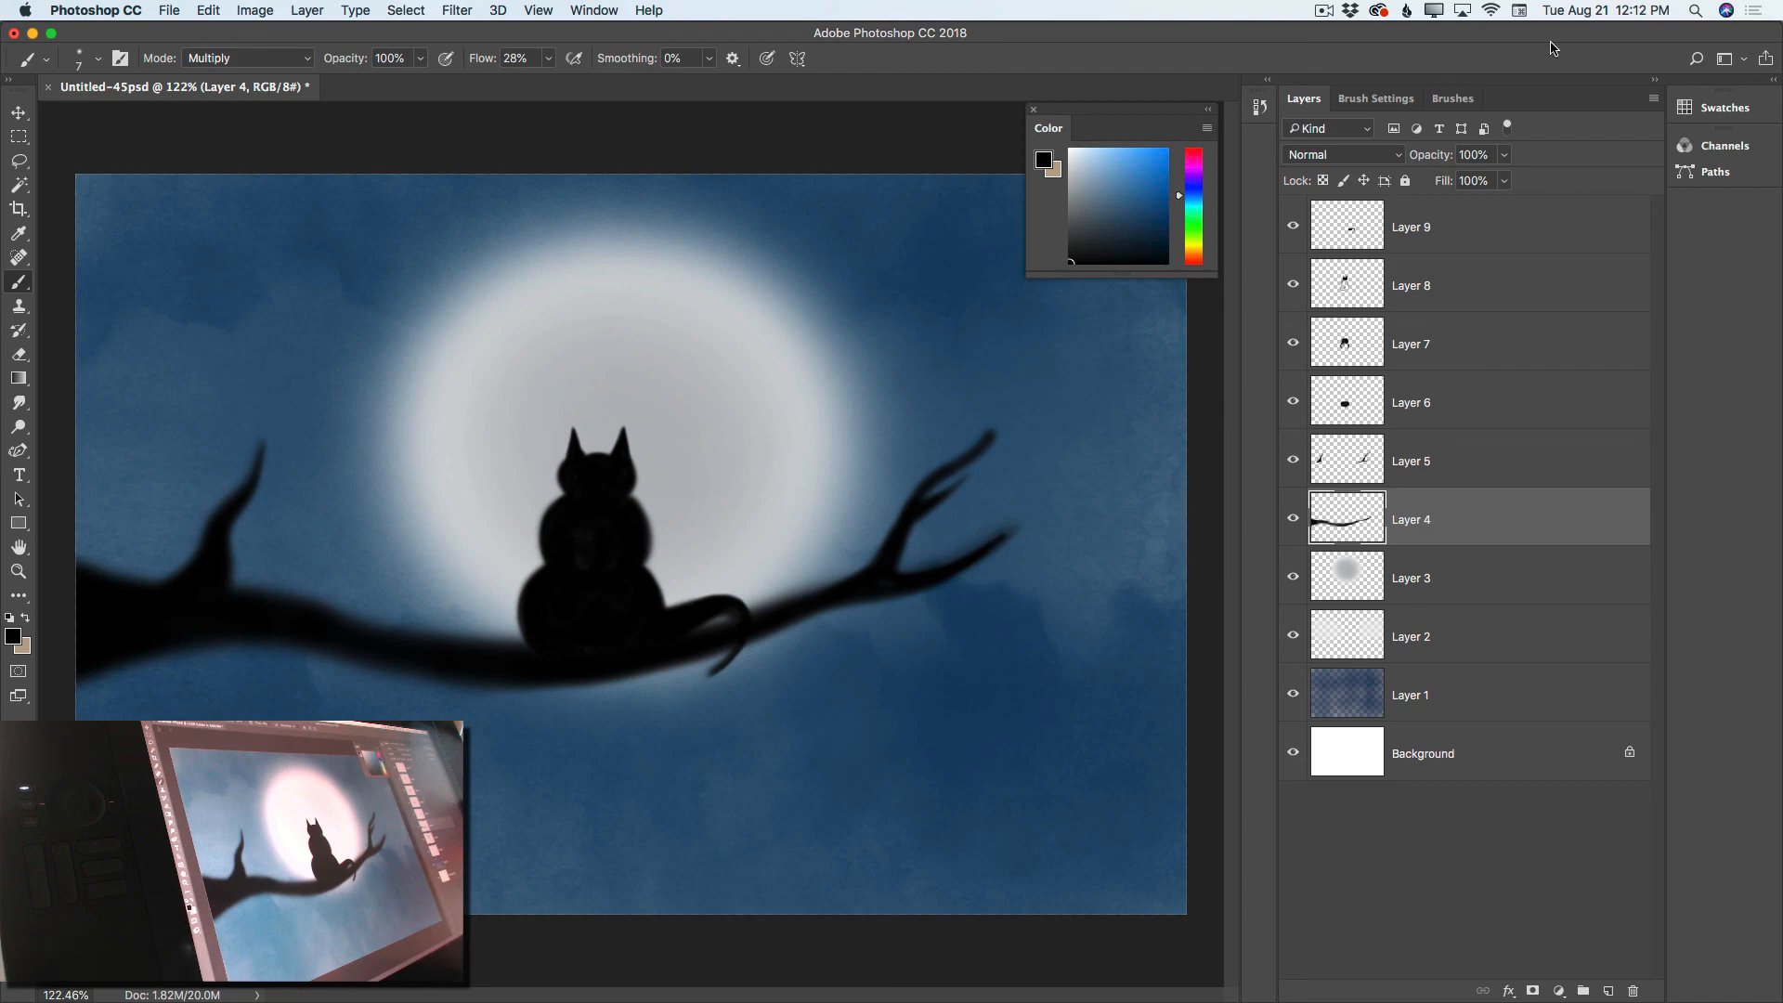
click(1323, 12)
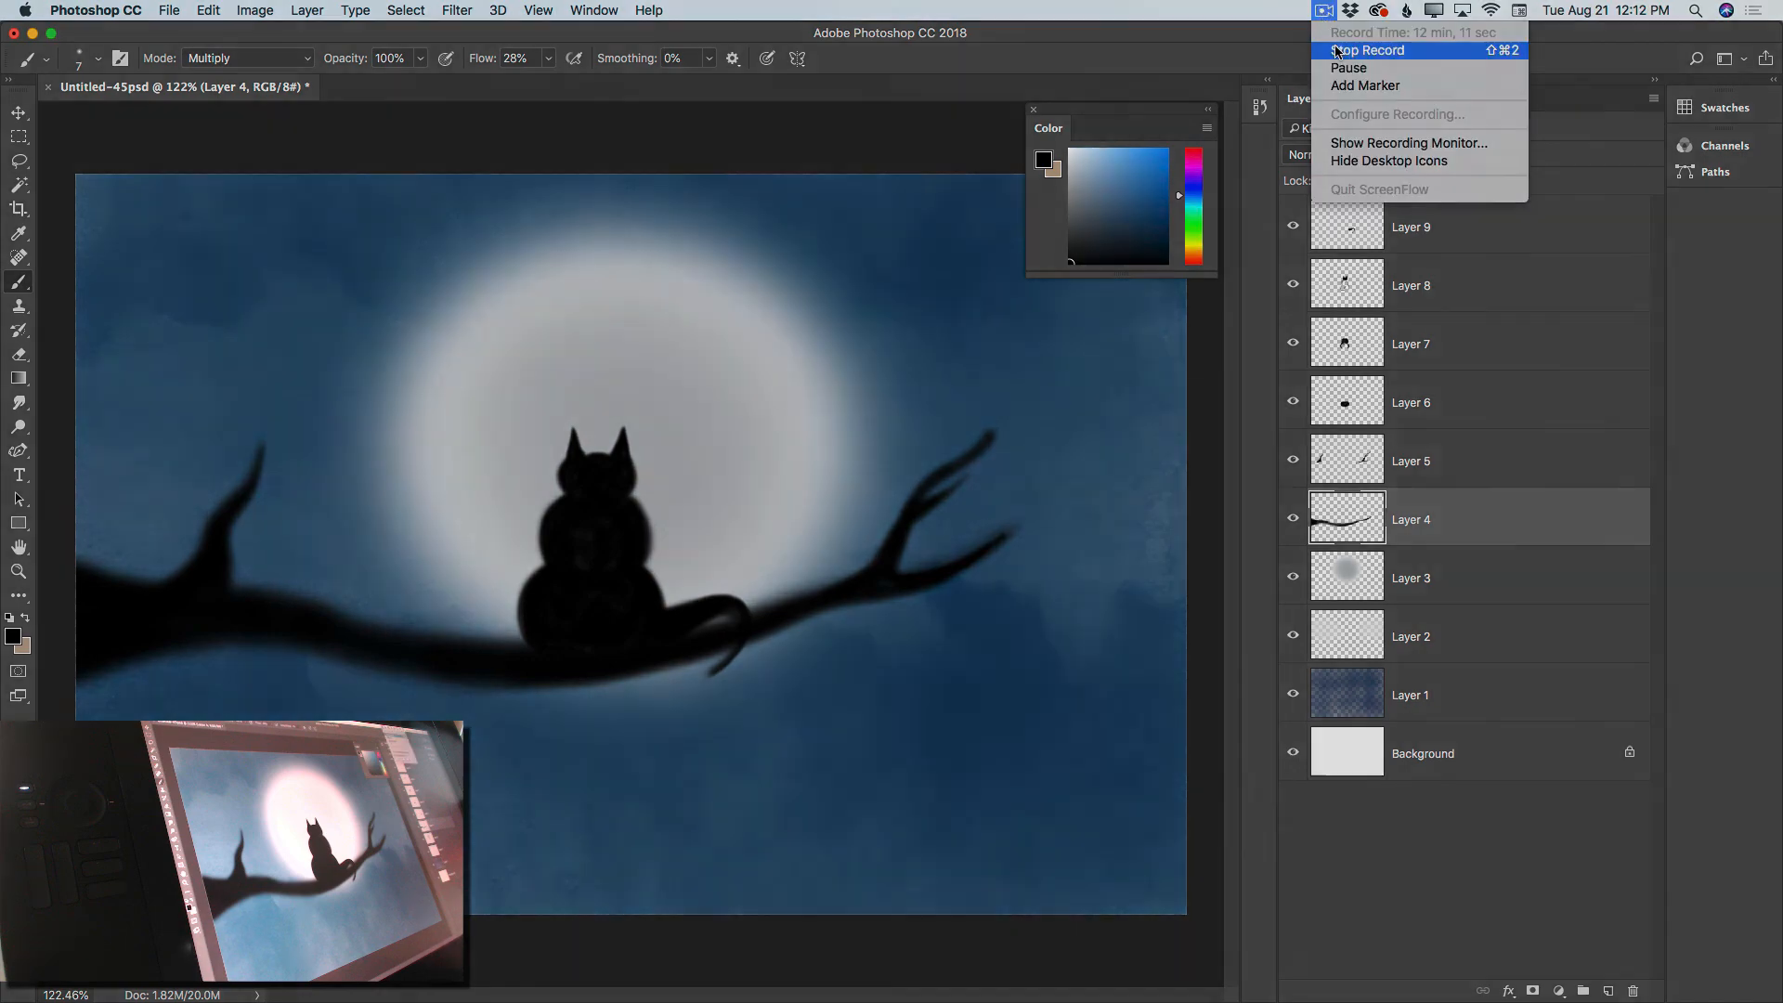